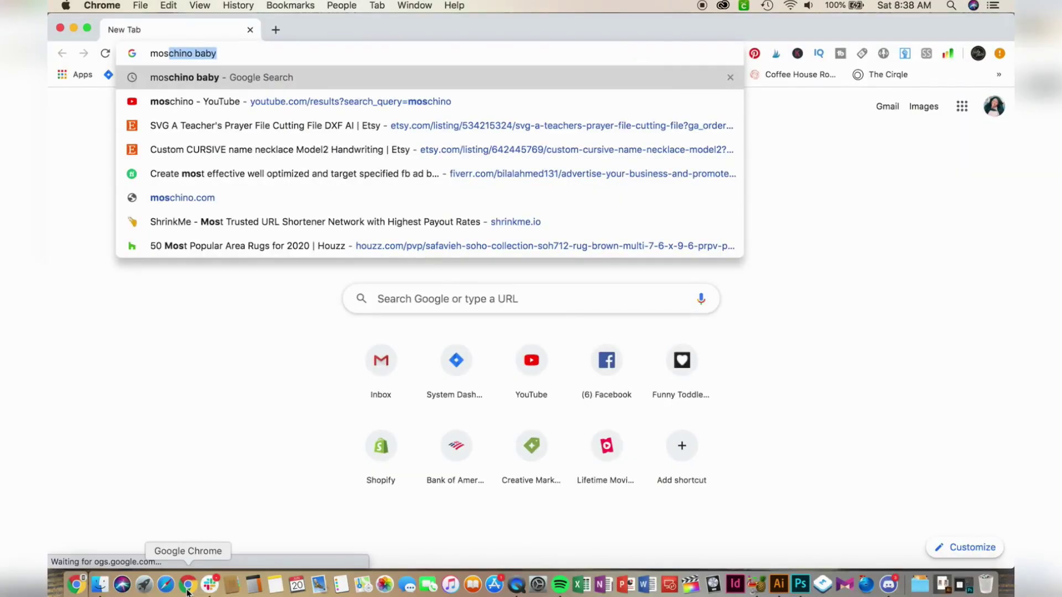
Open moschino.com and dismiss the newsletter sign-up popup
type("chino.")
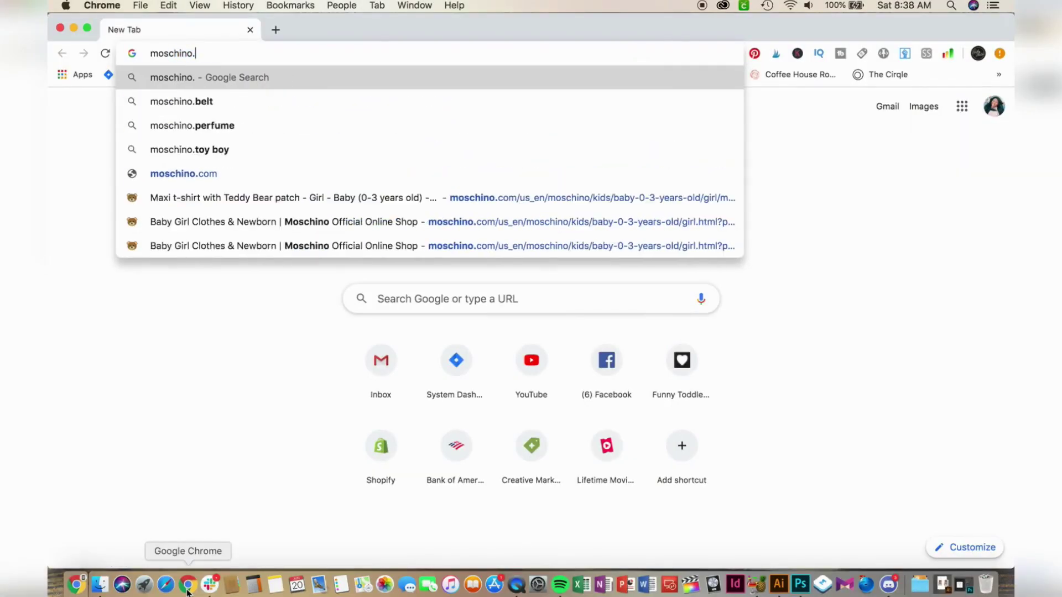
type("com")
key("Return")
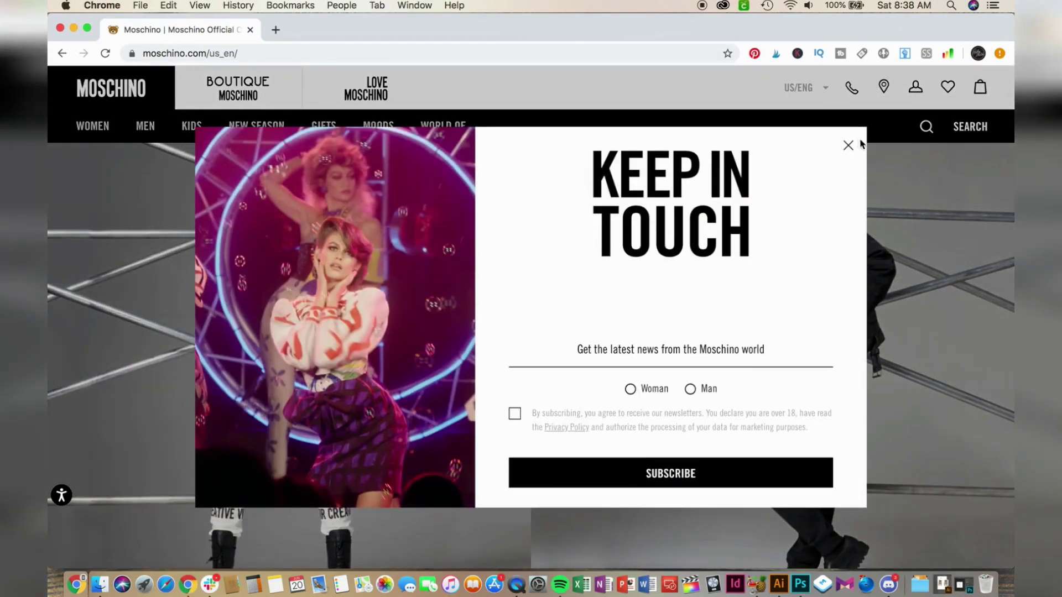
left_click(848, 146)
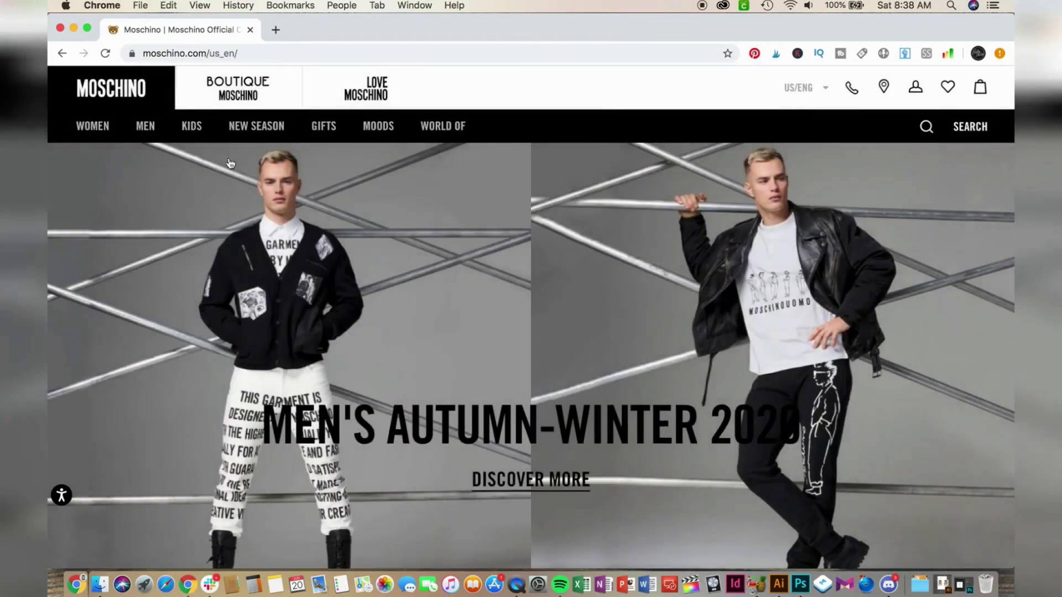
Browse the kids' baby girl (0-3 years) products and open the white maxi T-shirt with the teddy bear patch
mouse_move(189, 131)
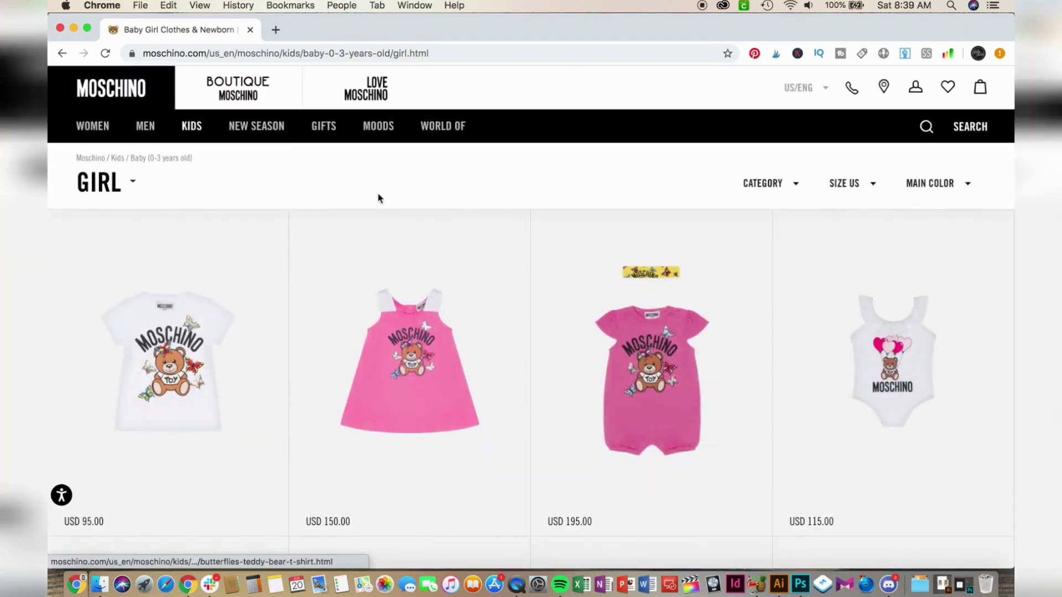
scroll(649, 331, "down", 10)
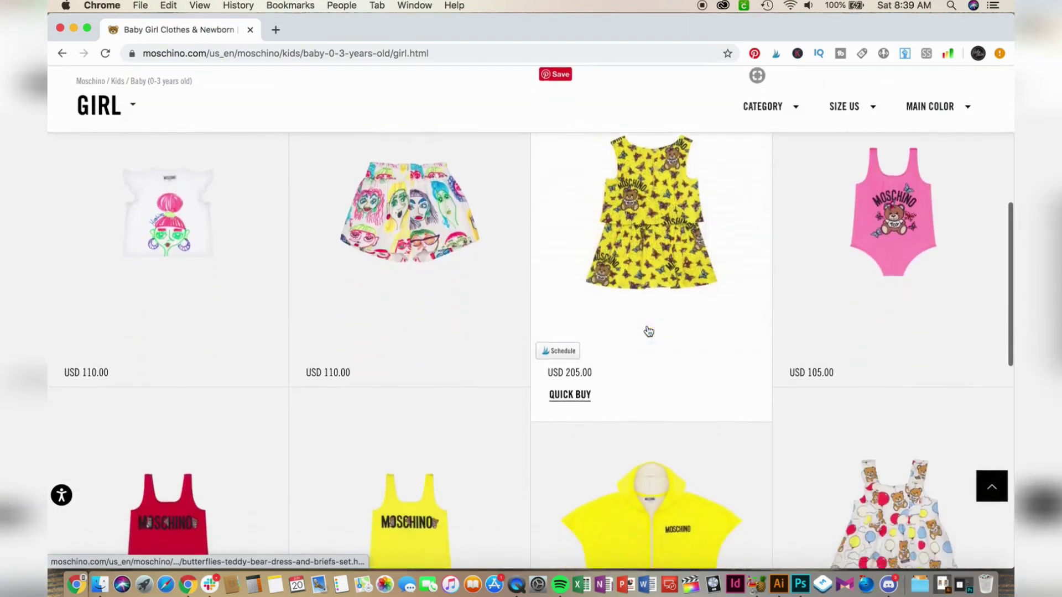
scroll(647, 331, "down", 3)
left_click(575, 431)
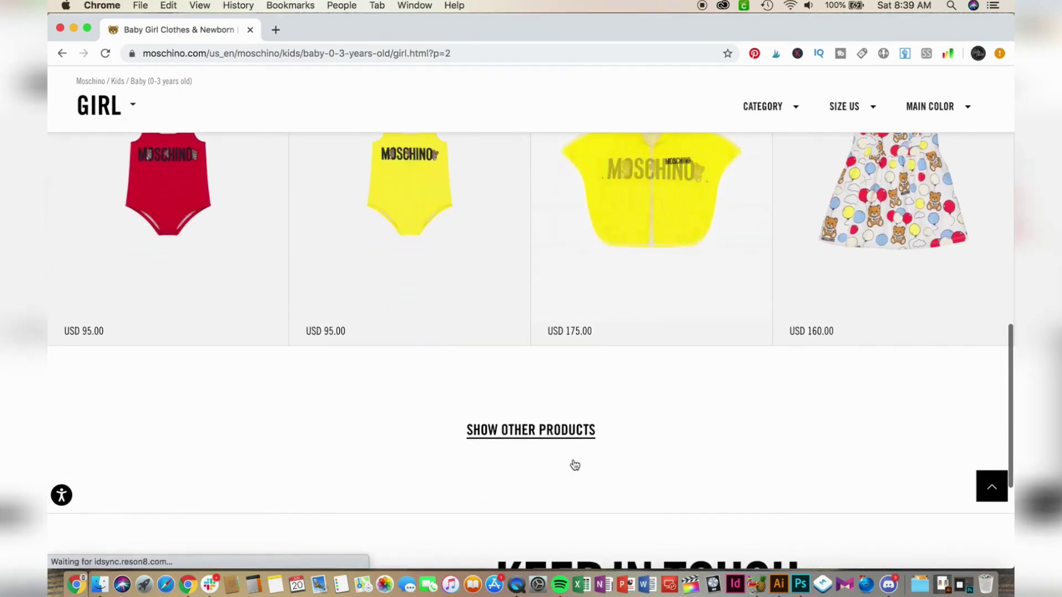
scroll(576, 470, "down", 10)
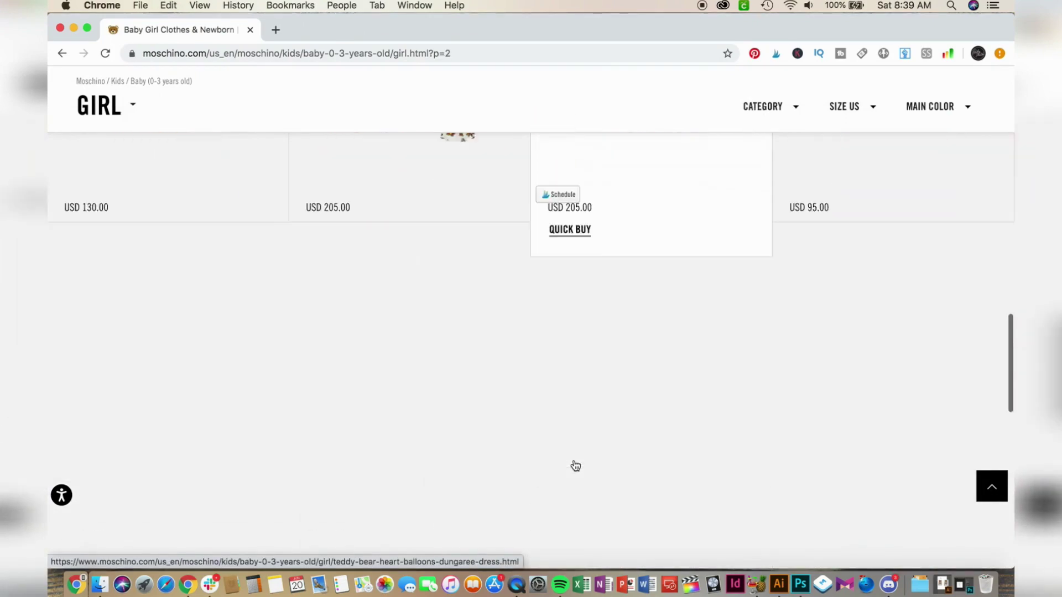
scroll(575, 465, "down", 4)
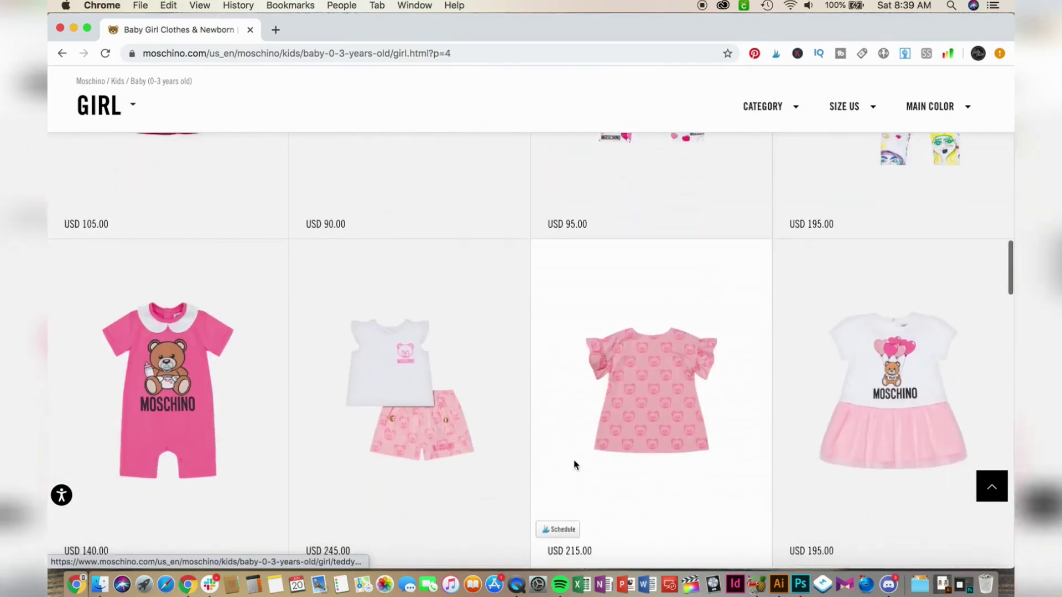
scroll(575, 466, "down", 15)
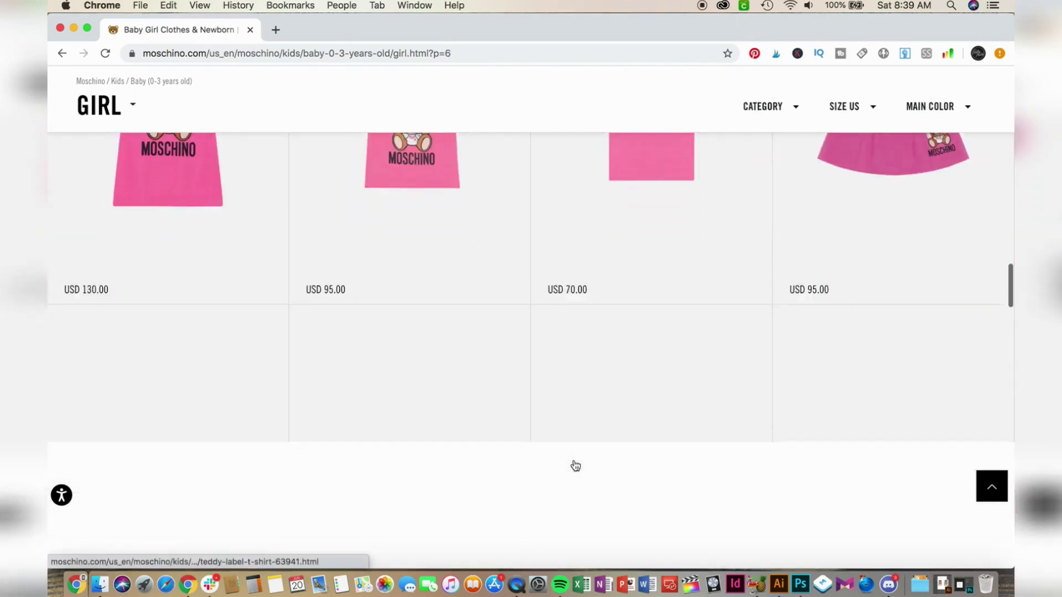
scroll(575, 466, "down", 15)
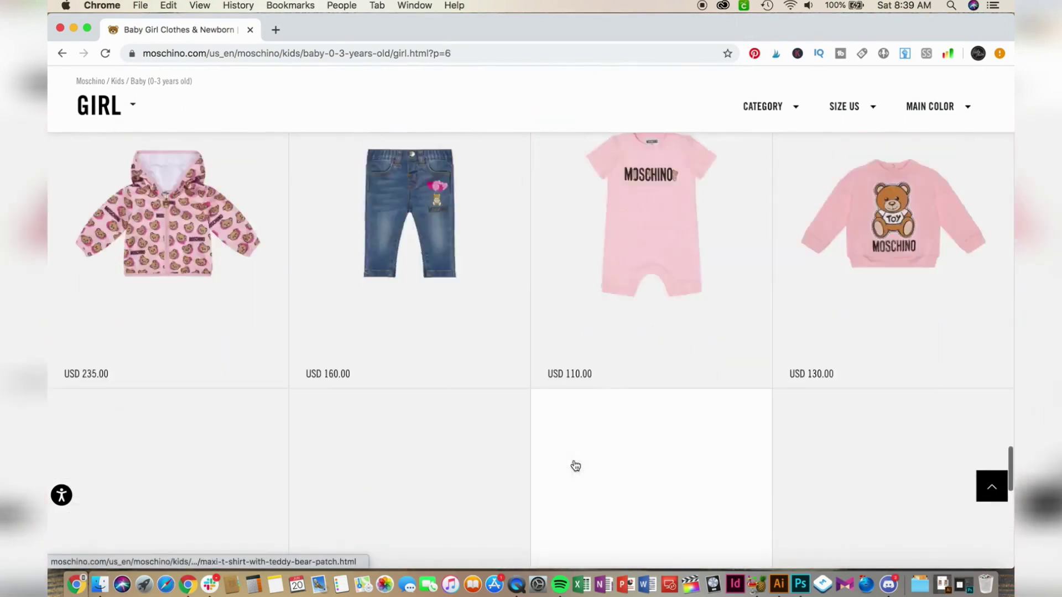
scroll(575, 465, "up", 2)
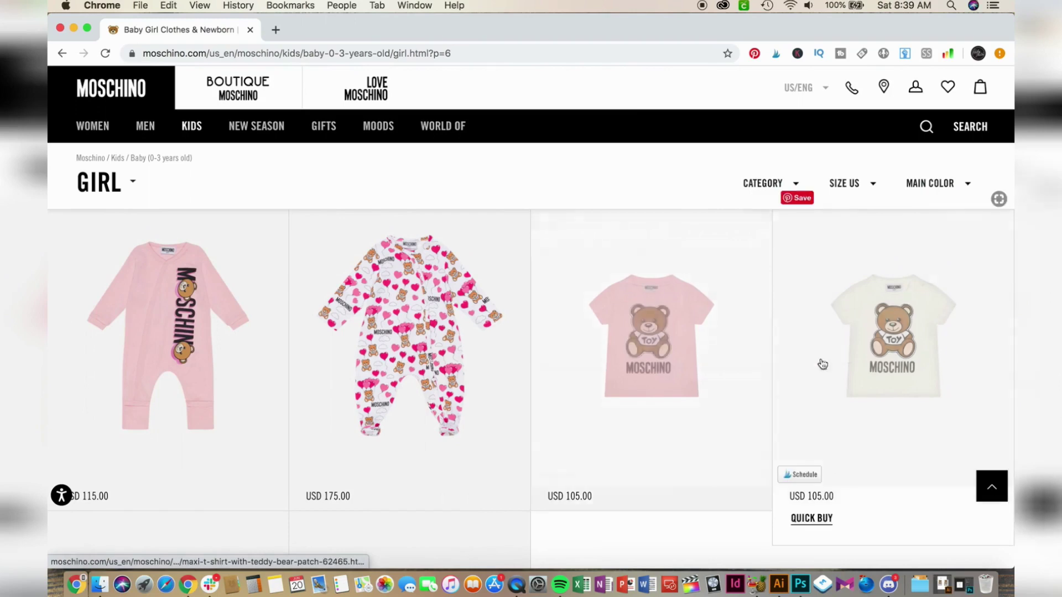
left_click(898, 344)
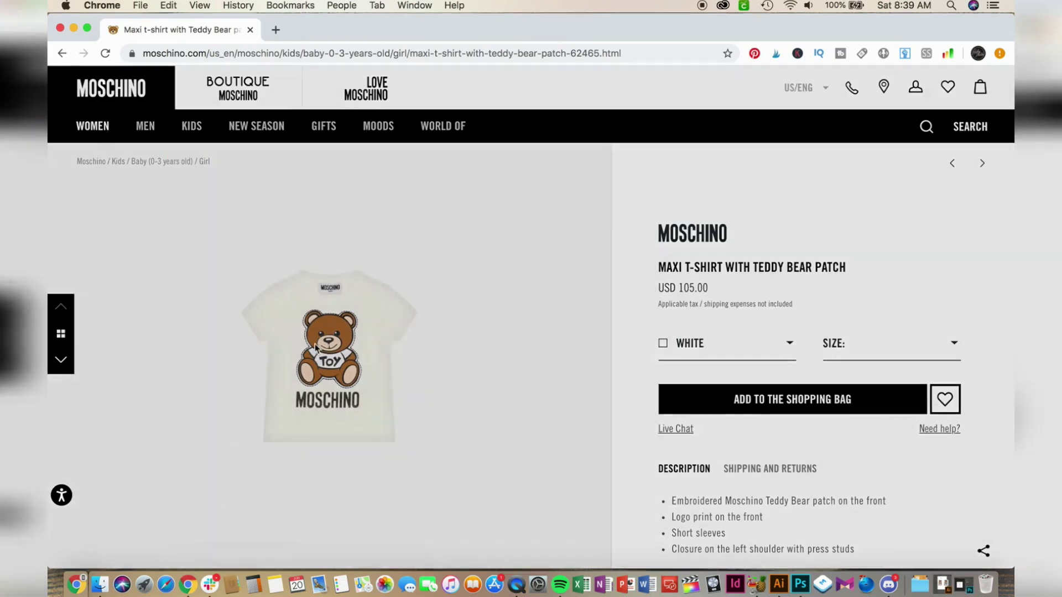
Enlarge the T-shirt photo, capture a screenshot of the teddy bear with the MOSCHINO lettering, and close the enlarged view
left_click(320, 346)
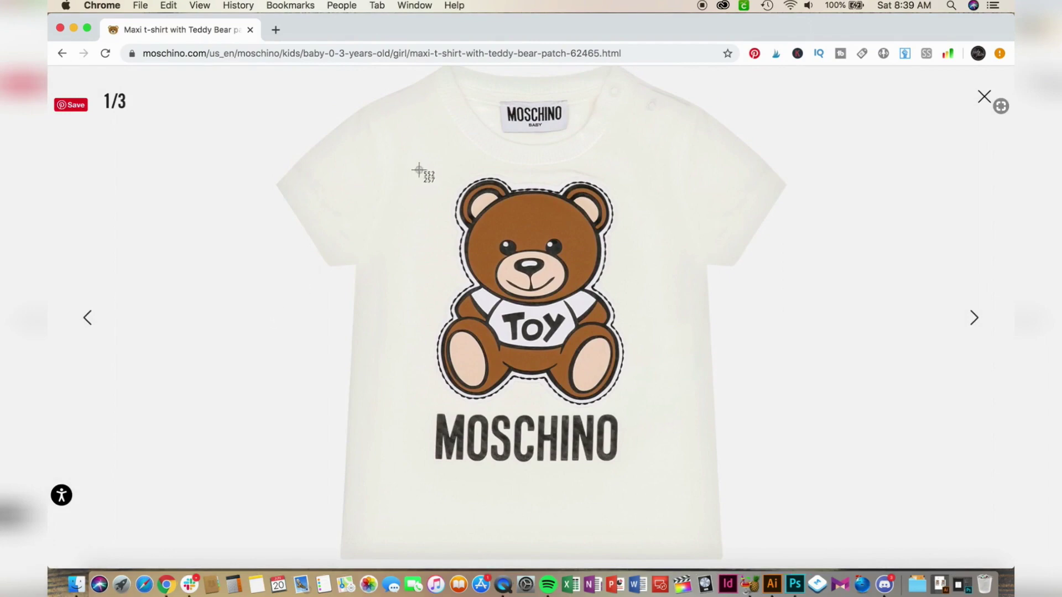
left_click_drag(418, 164, 638, 477)
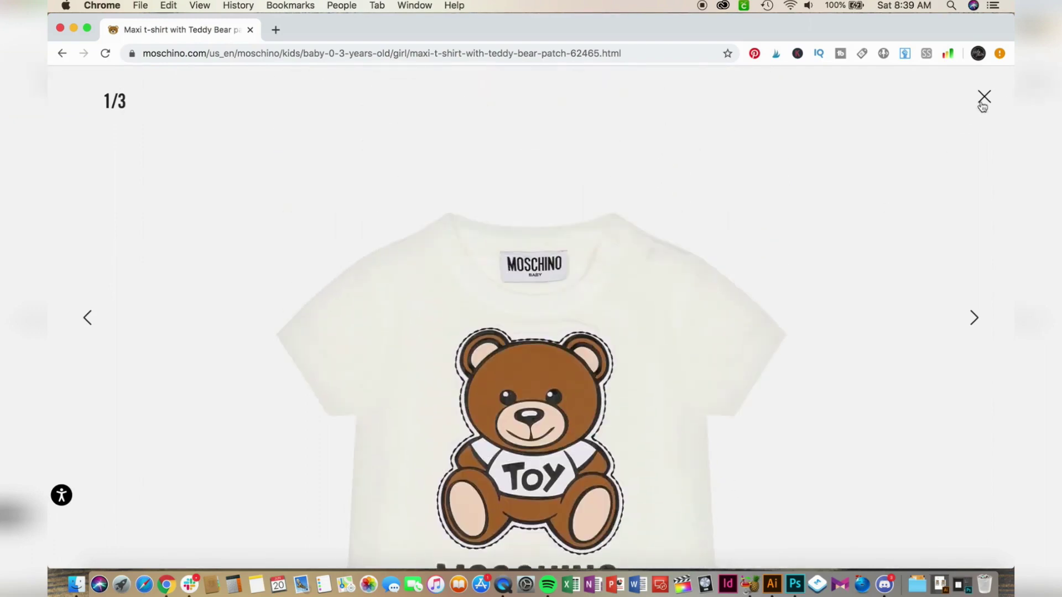
left_click(983, 98)
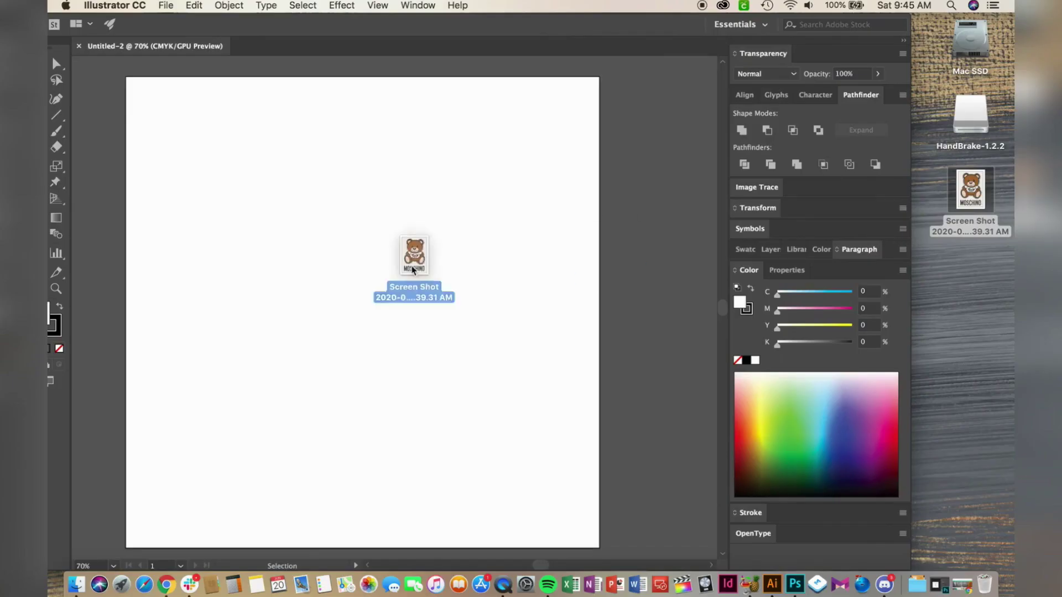
Switch to Illustrator, place the bear screenshot on the artboard and put a duplicate of it beside the original
left_click_drag(412, 270, 412, 270)
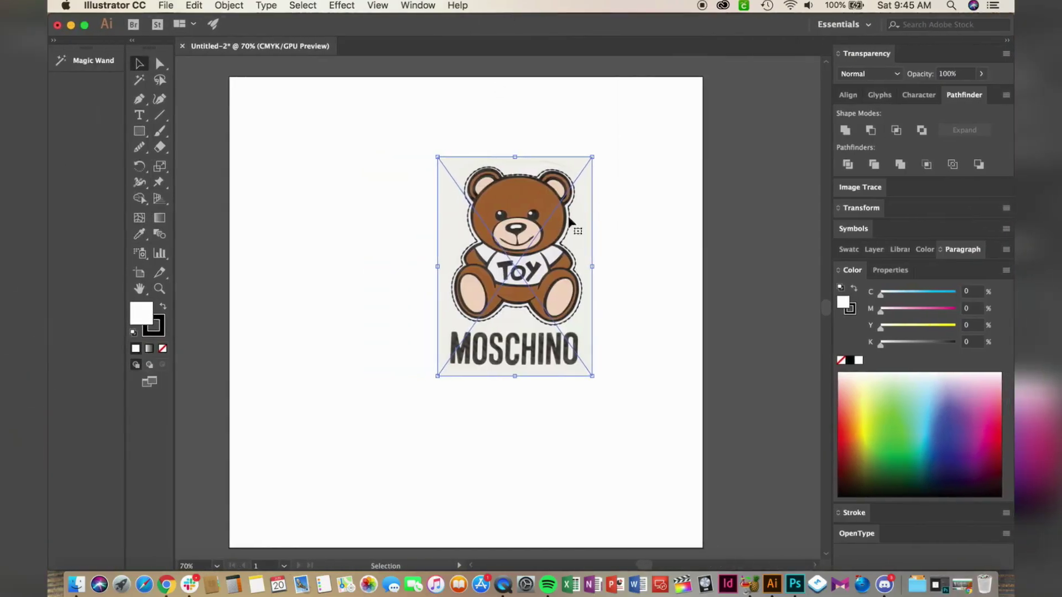
left_click_drag(570, 221, 419, 253)
key("super+1")
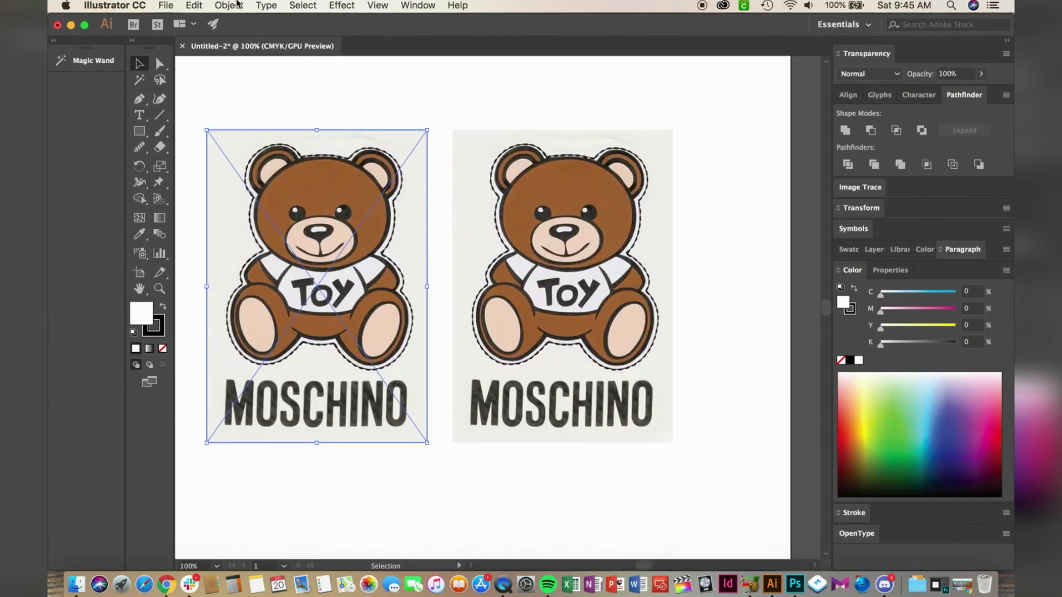
Apply Image Trace to the selected left copy of the bear image
left_click(237, 5)
mouse_move(266, 380)
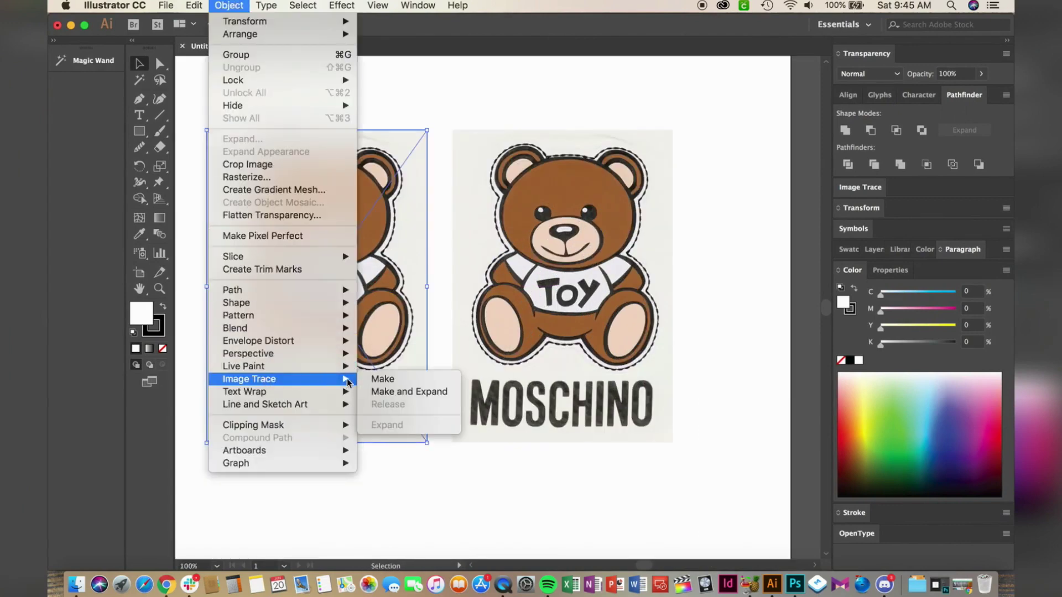
left_click(382, 380)
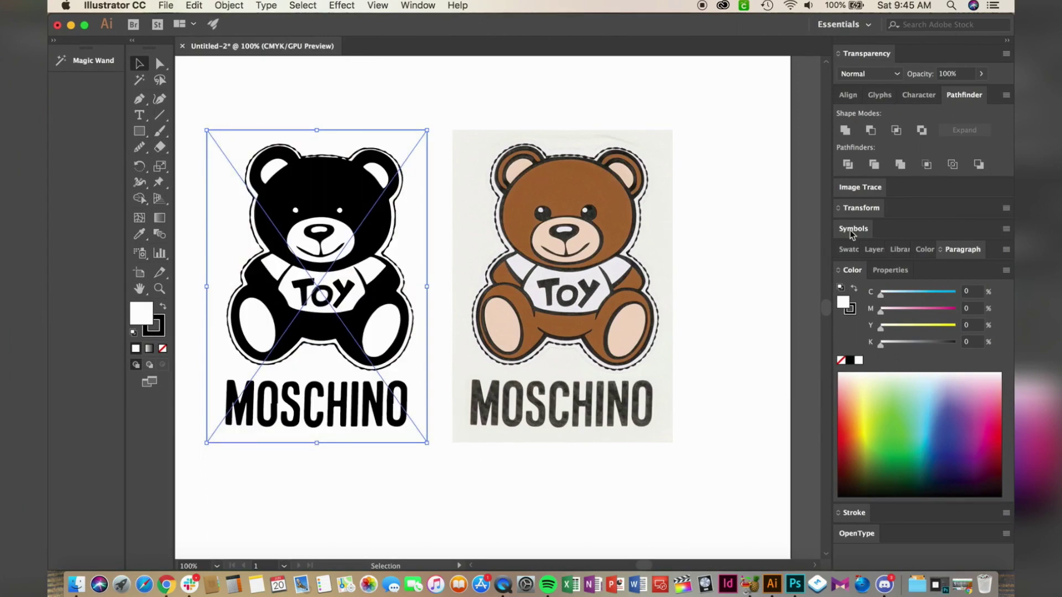
Display the Image Trace settings and set the tracing mode to Color
left_click(417, 5)
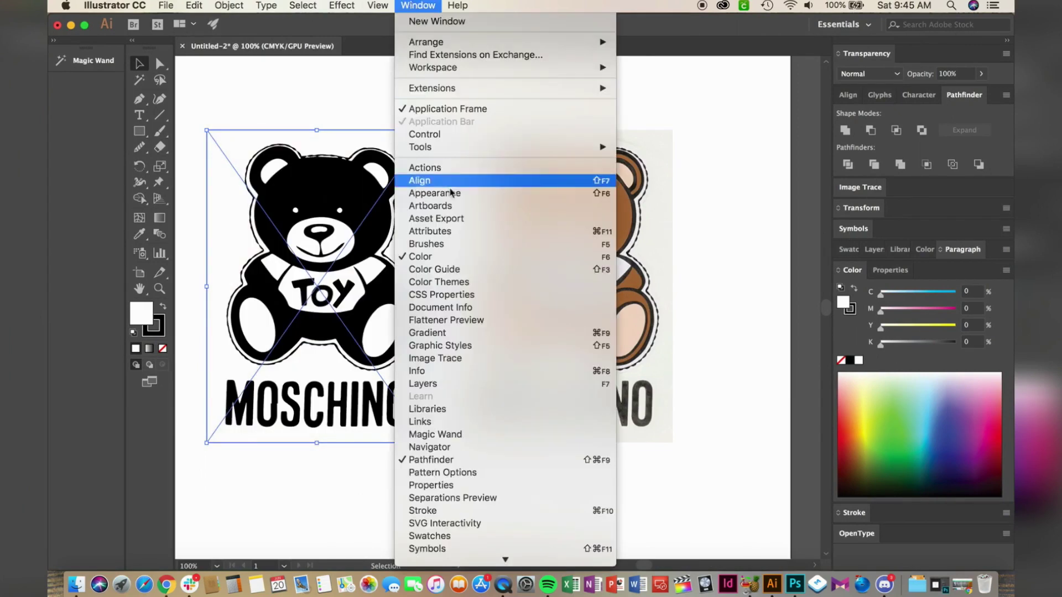
scroll(451, 213, "down", 5)
scroll(451, 213, "up", 4)
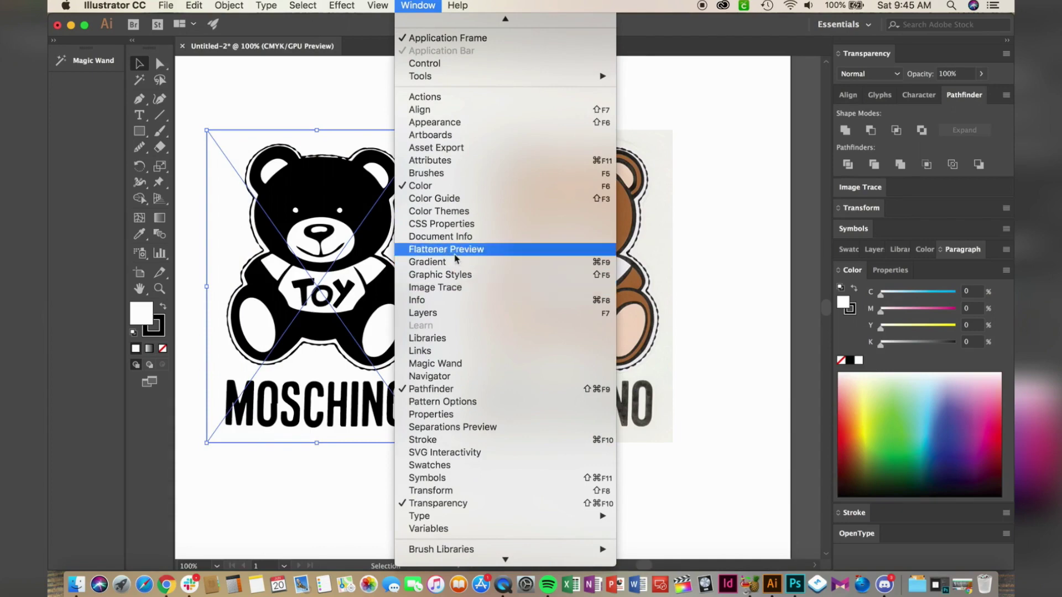
left_click(451, 287)
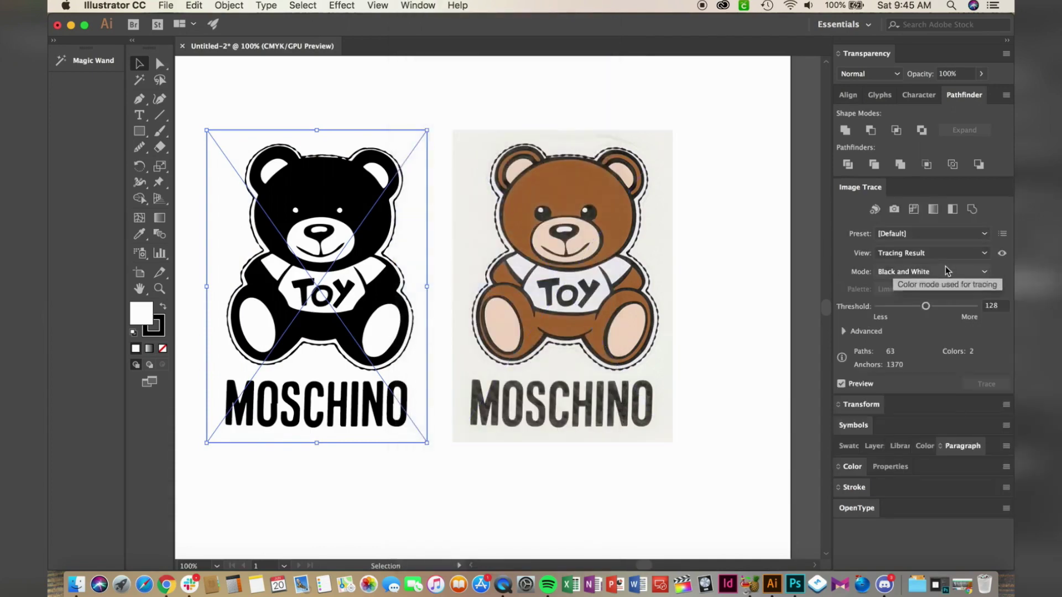
left_click(968, 271)
left_click(936, 294)
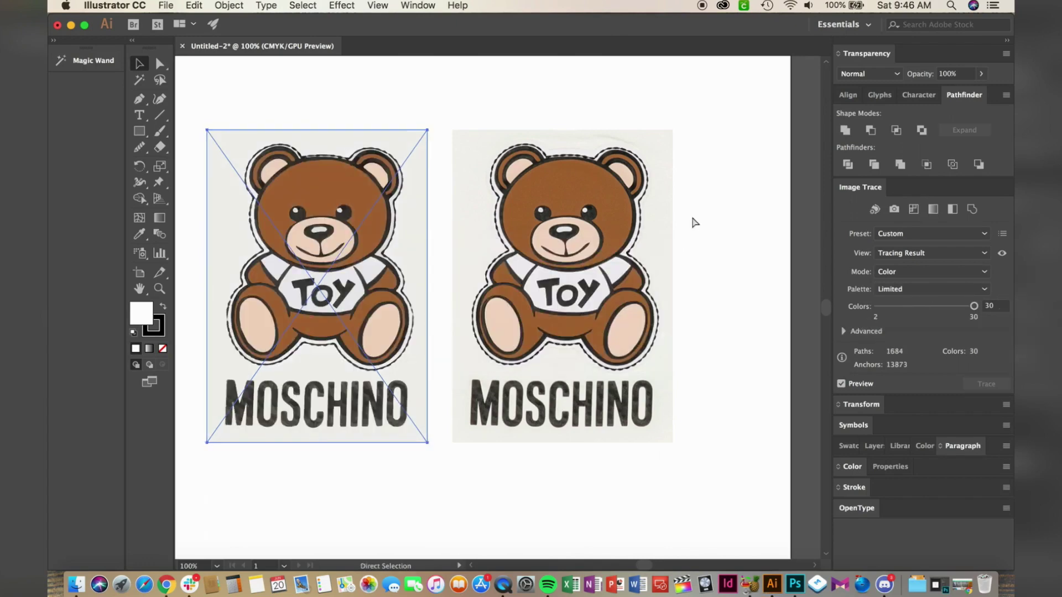
Try limiting the traced bear to a maximum of 4 colors
key("super+equal")
key("super+equal")
key("super+equal")
scroll(695, 223, "right", 8)
scroll(693, 221, "right", 5)
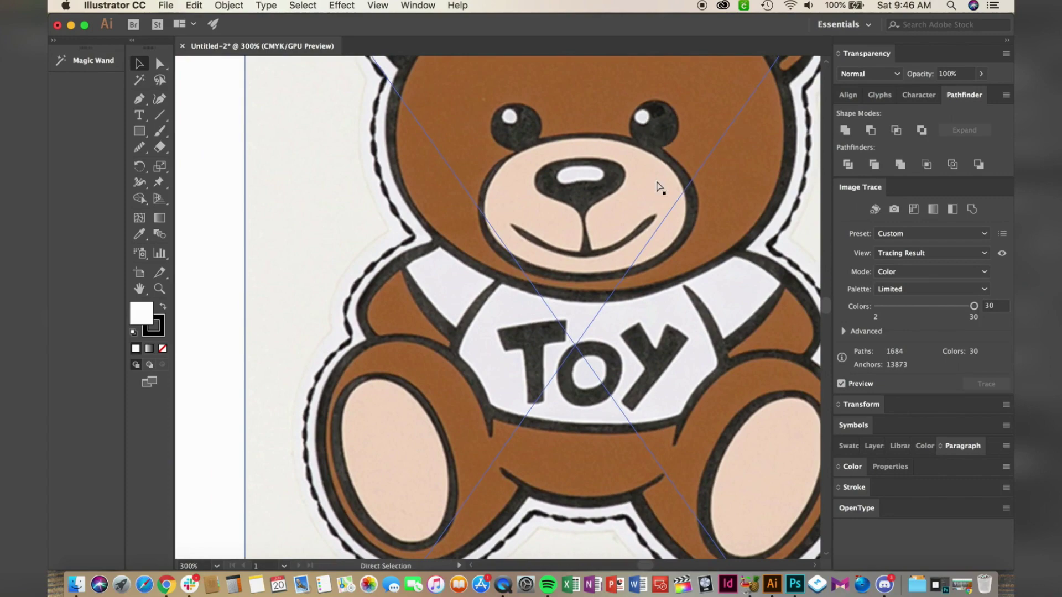
key("super+1")
left_click(994, 307)
type("4")
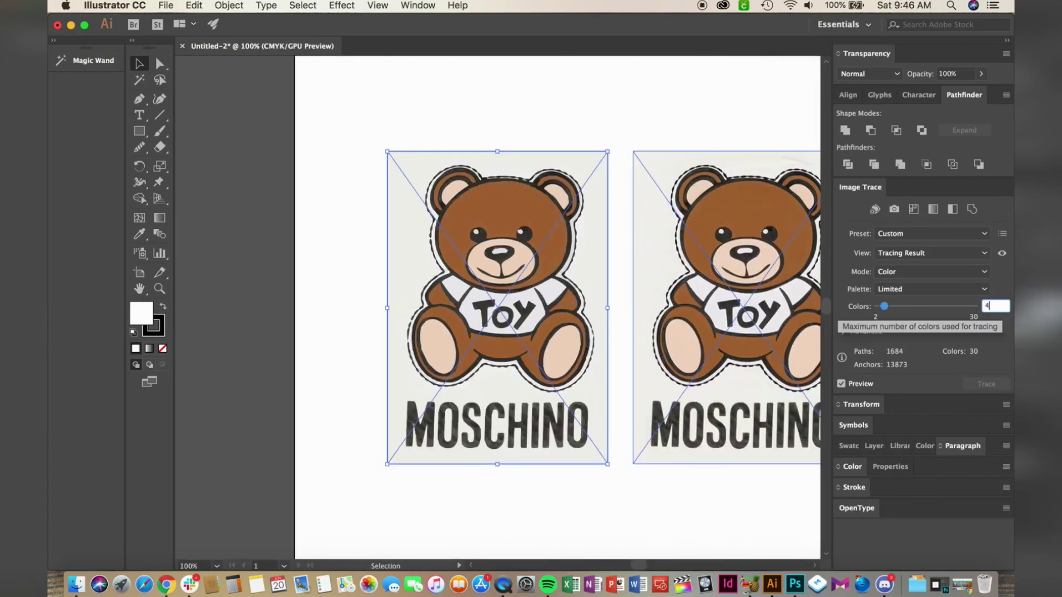
key("Return")
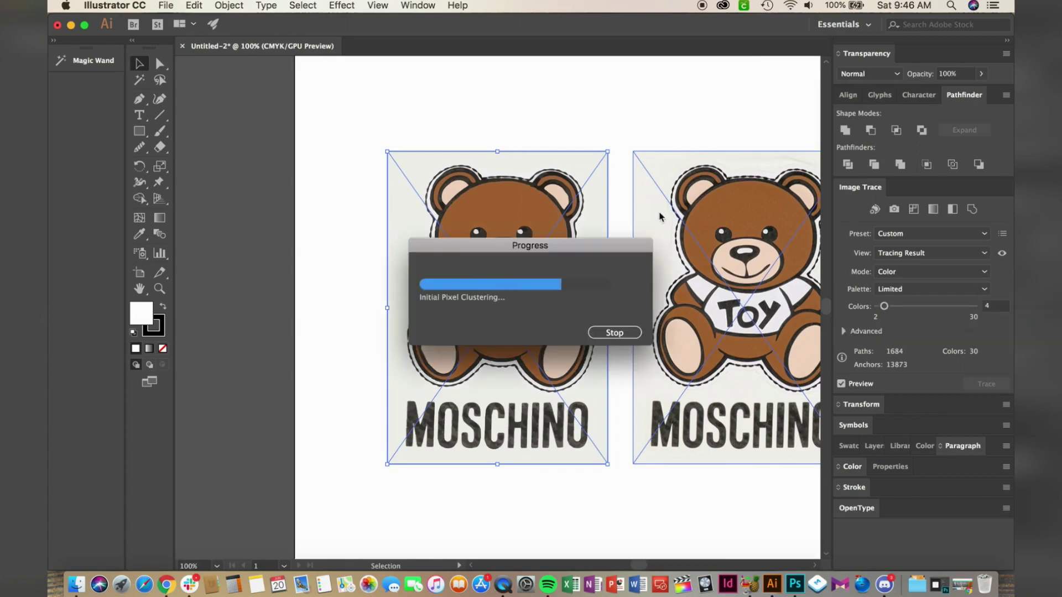
Check the traced bear up close and set its maximum number of colors to 5
key("super+equal")
key("super+equal")
key("super+equal")
key("super+equal")
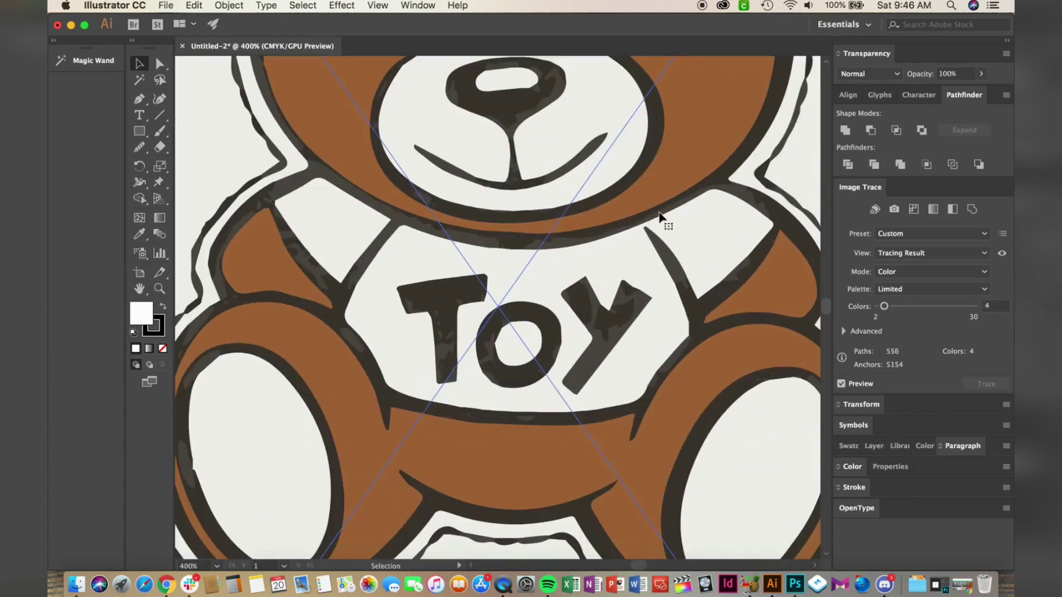
key("super+minus")
scroll(659, 213, "up", 3)
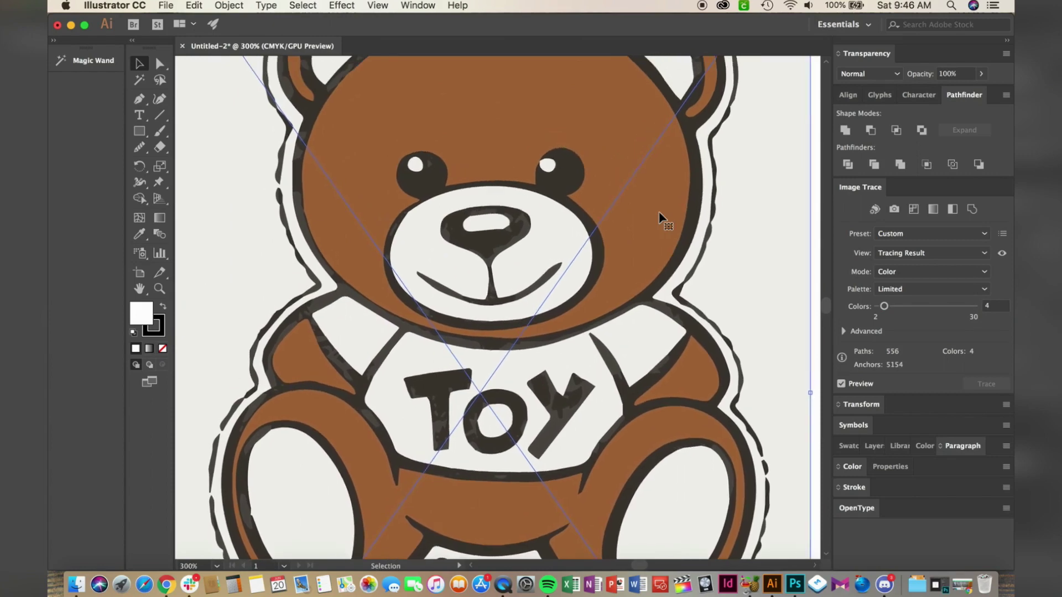
scroll(660, 213, "up", 1)
left_click_drag(994, 307, 925, 308)
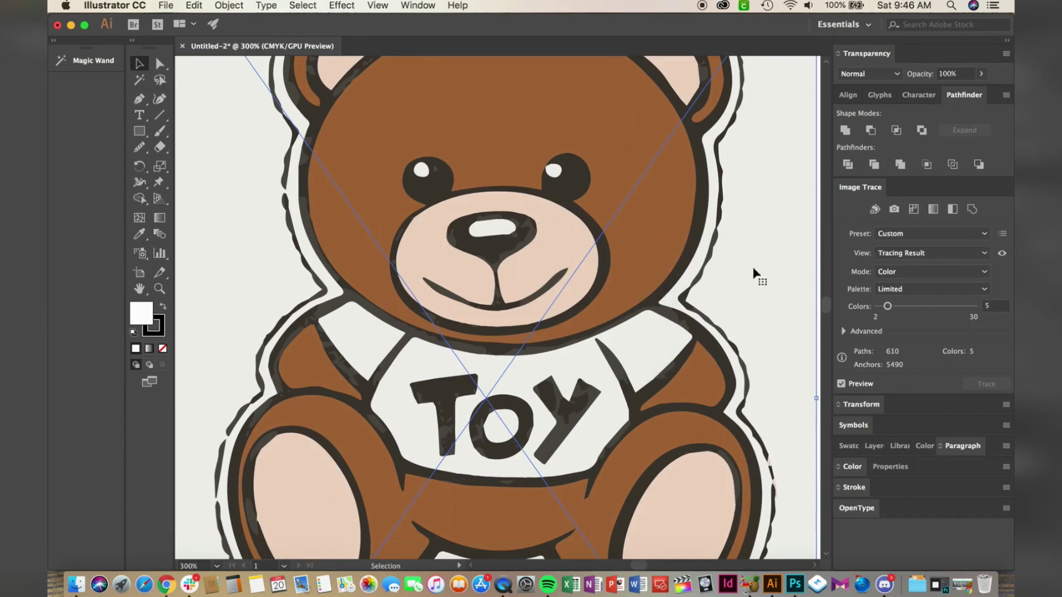
Expand the traced bear's object and fill into editable vector shapes and deselect it
scroll(758, 302, "up", 3)
scroll(758, 302, "right", 3)
scroll(758, 303, "down", 3)
scroll(758, 303, "left", 3)
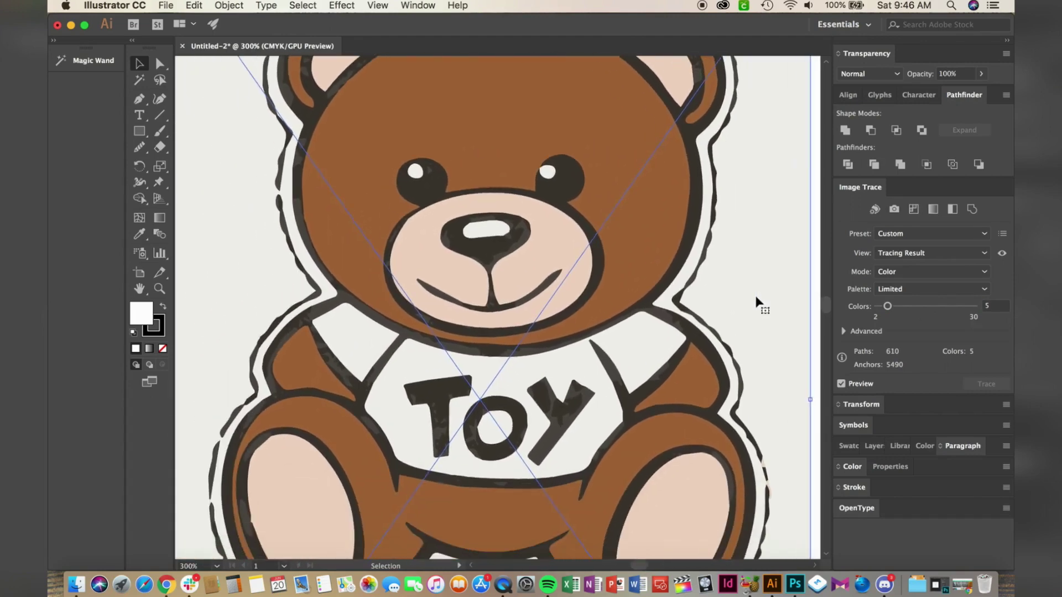
key("super+minus")
key("super+minus")
scroll(634, 239, "right", 3)
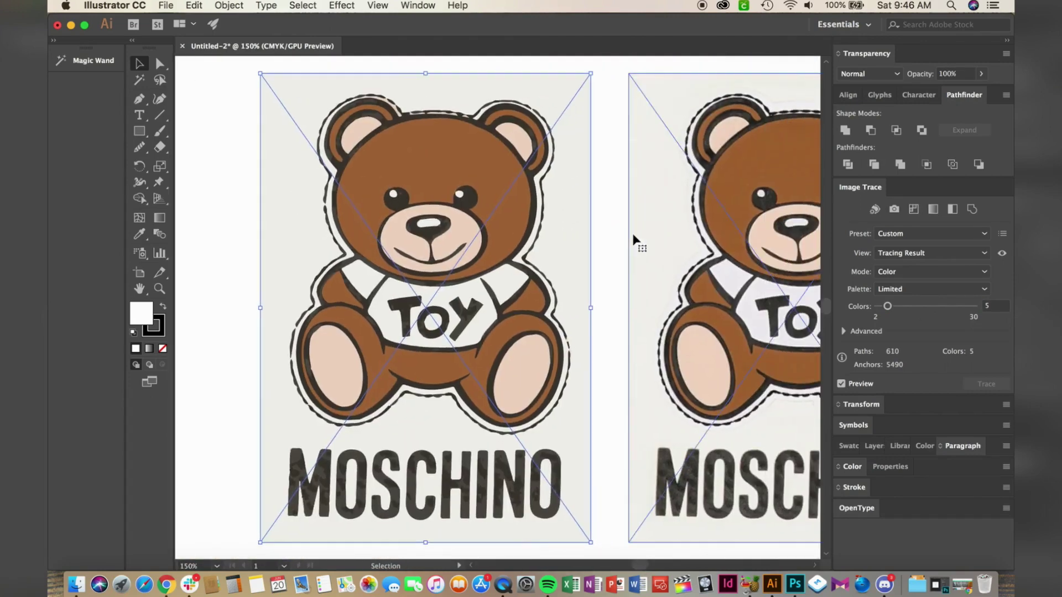
left_click(228, 6)
left_click(231, 136)
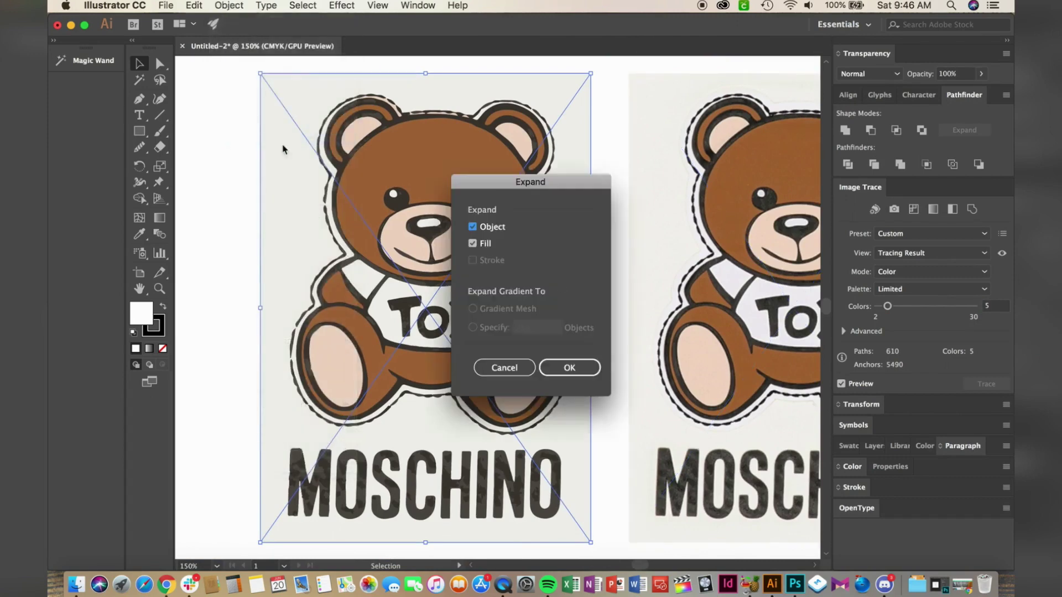
left_click(569, 366)
left_click(201, 67)
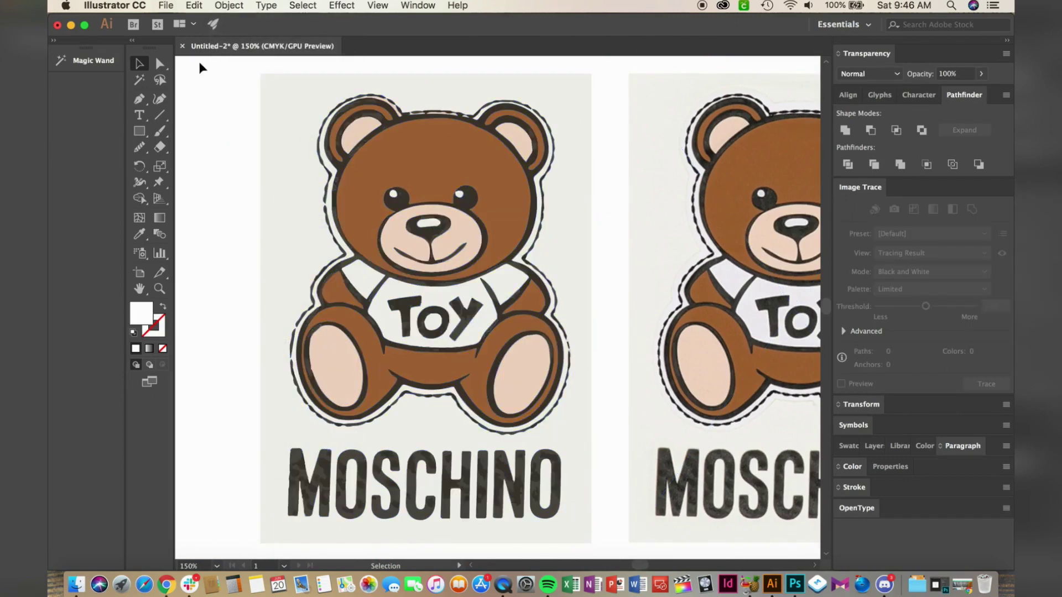
Use Direct Selection to delete the off-white background around the traced bear
key("a")
left_click(568, 89)
key("Delete")
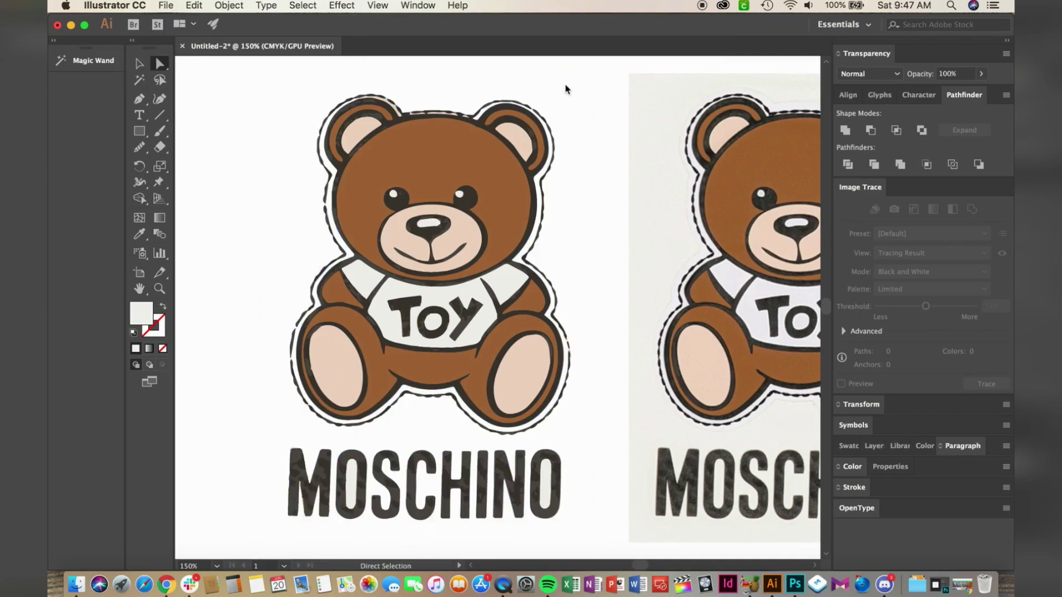
Select every shape sharing the fill and stroke of the gray patch in the Y of TOY, and recolor them with the lettering's darker black
key("super+equal")
key("super+equal")
key("super+equal")
scroll(565, 86, "left", 4)
scroll(565, 86, "down", 2)
left_click(523, 288)
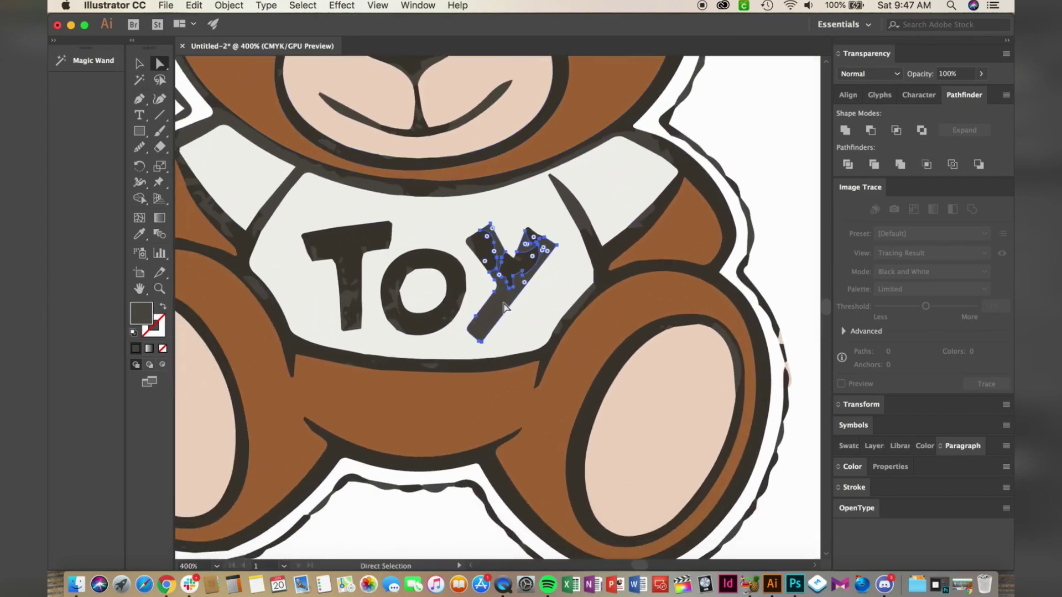
left_click(307, 6)
mouse_move(340, 140)
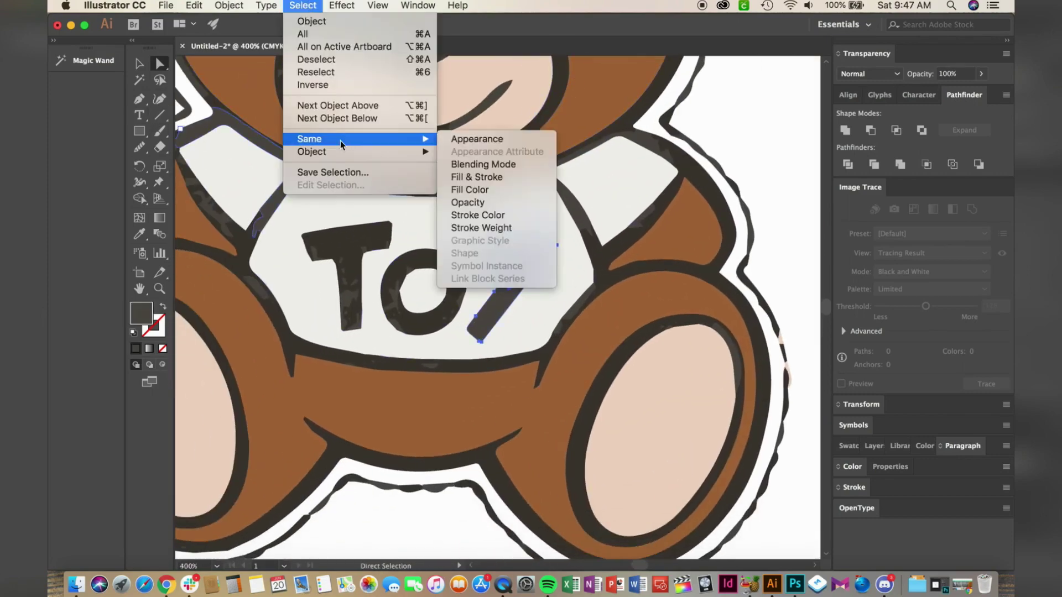
left_click(475, 180)
left_click(139, 234)
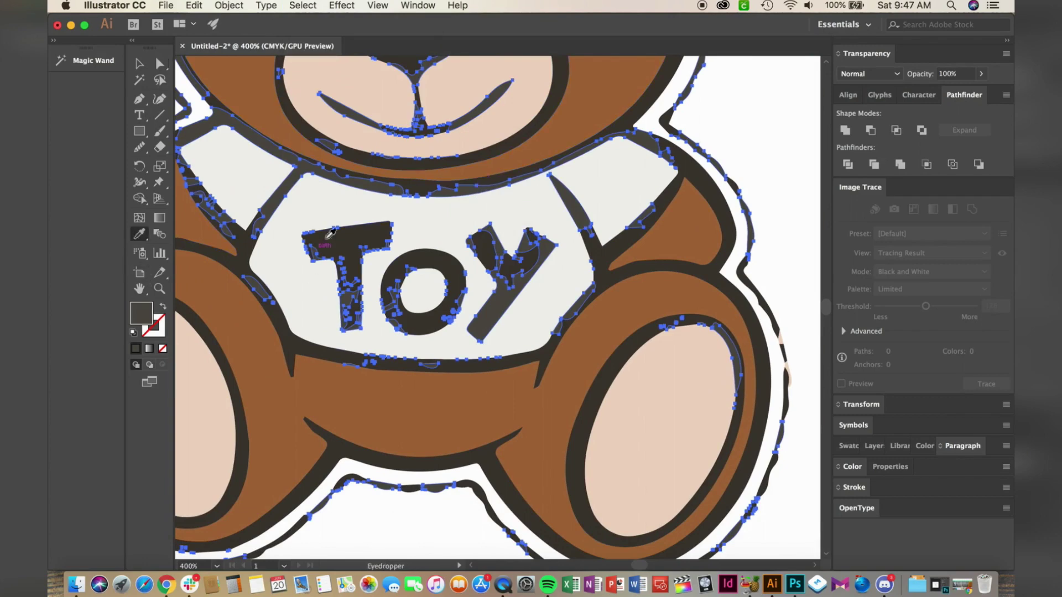
left_click(140, 64)
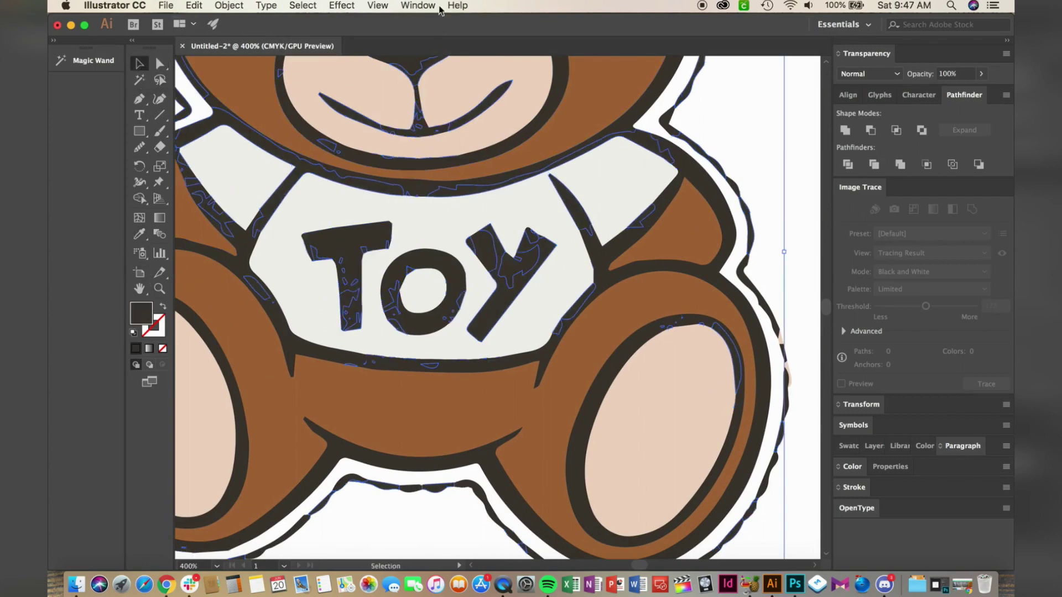
left_click(341, 5)
left_click(341, 5)
left_click(797, 196)
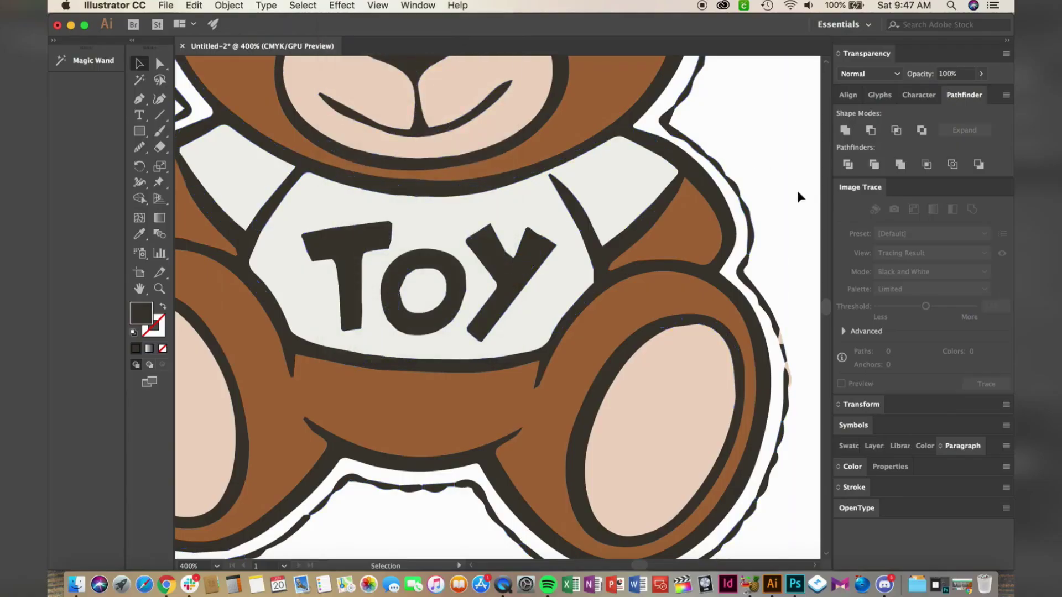
Compare the recolored traced bear with the original reference image beside it
key("super+minus")
key("super+minus")
scroll(798, 197, "right", 3)
scroll(798, 198, "up", 3)
key("super+minus")
scroll(798, 197, "right", 2)
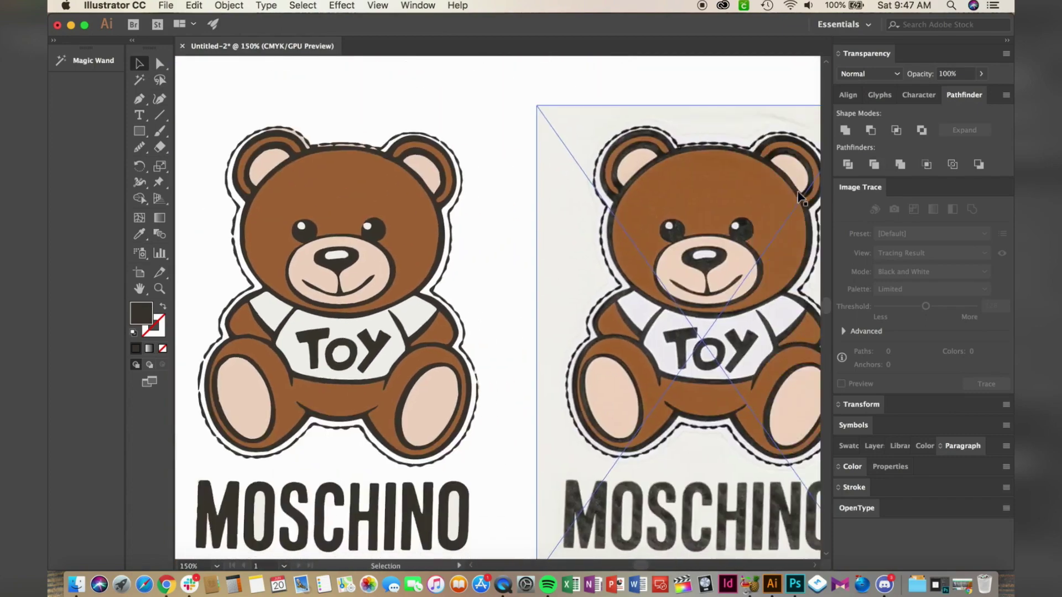
scroll(798, 197, "left", 4)
scroll(798, 197, "down", 1)
Isolate the bear's nested group and delete the dashed outline piece between the legs
key("super+plus")
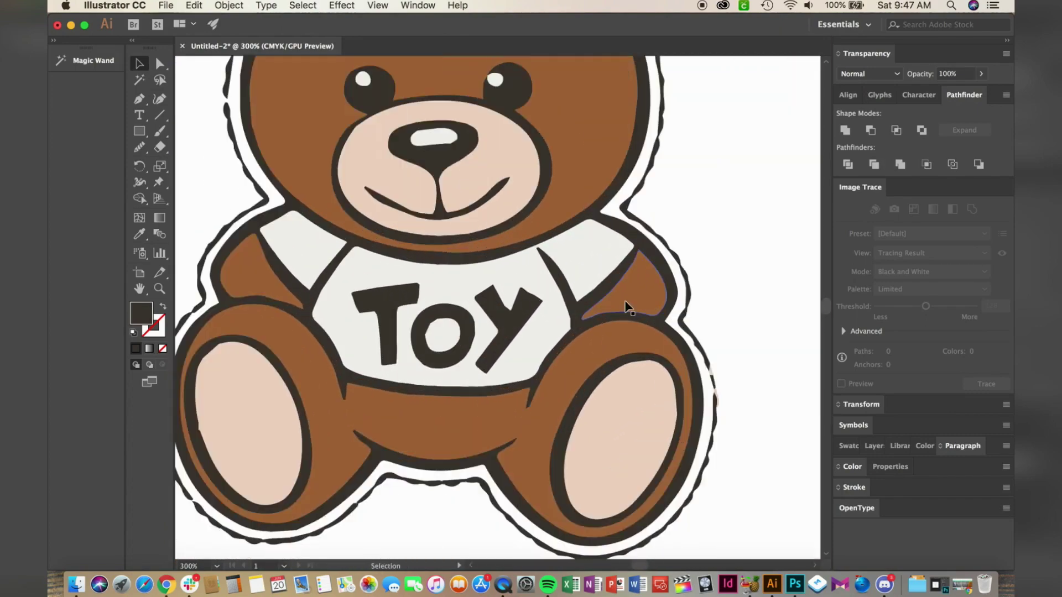
scroll(553, 332, "down", 5)
double_click(504, 357)
double_click(505, 357)
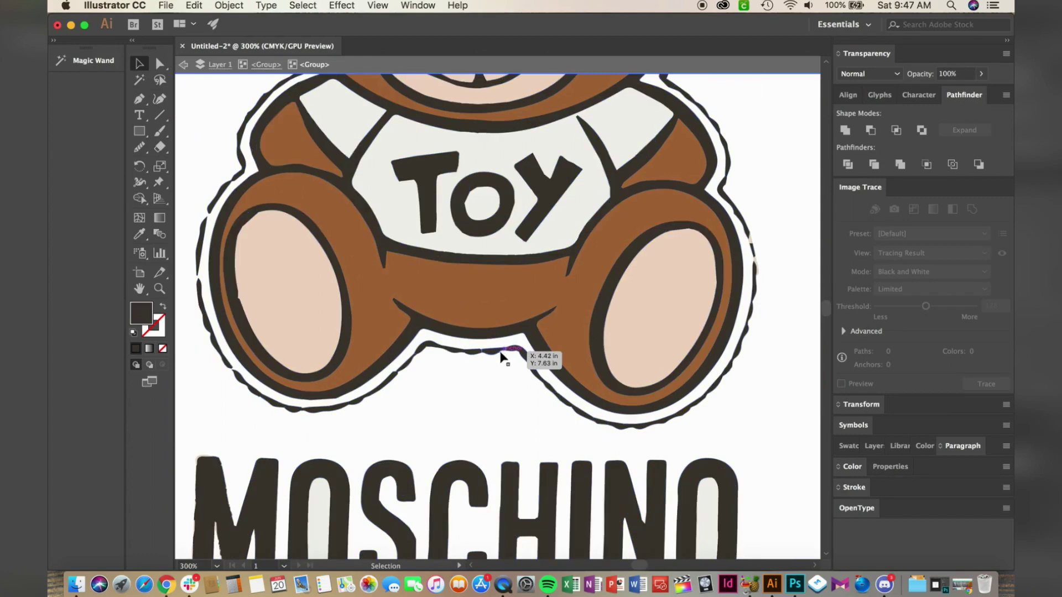
key("Delete")
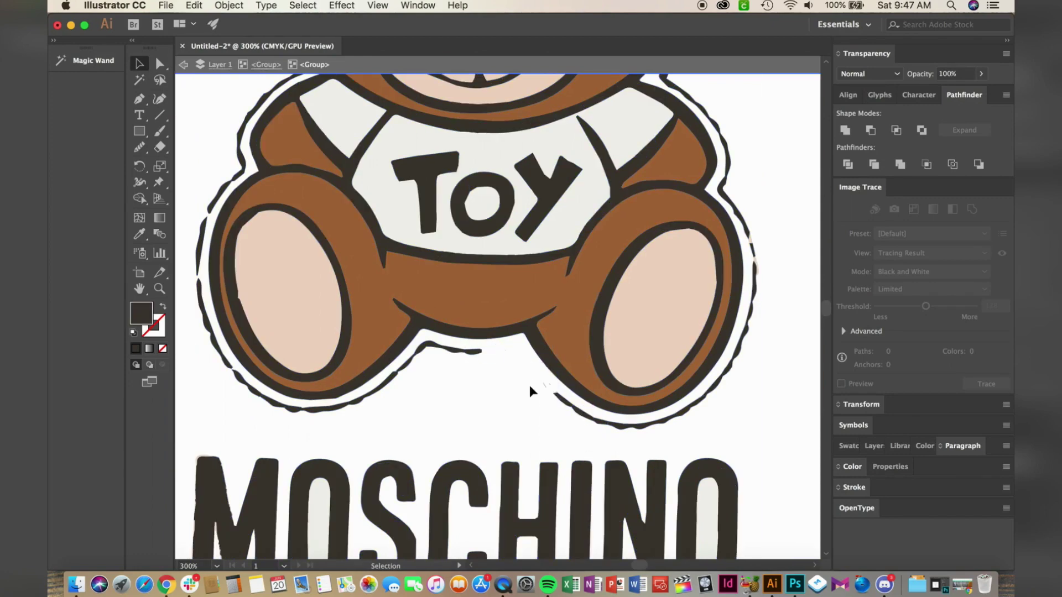
Delete the small outline fragments along the inner edge of the right foot and select the leftover beige speck between the legs
left_click_drag(552, 393, 562, 400)
double_click(565, 402)
key("Delete")
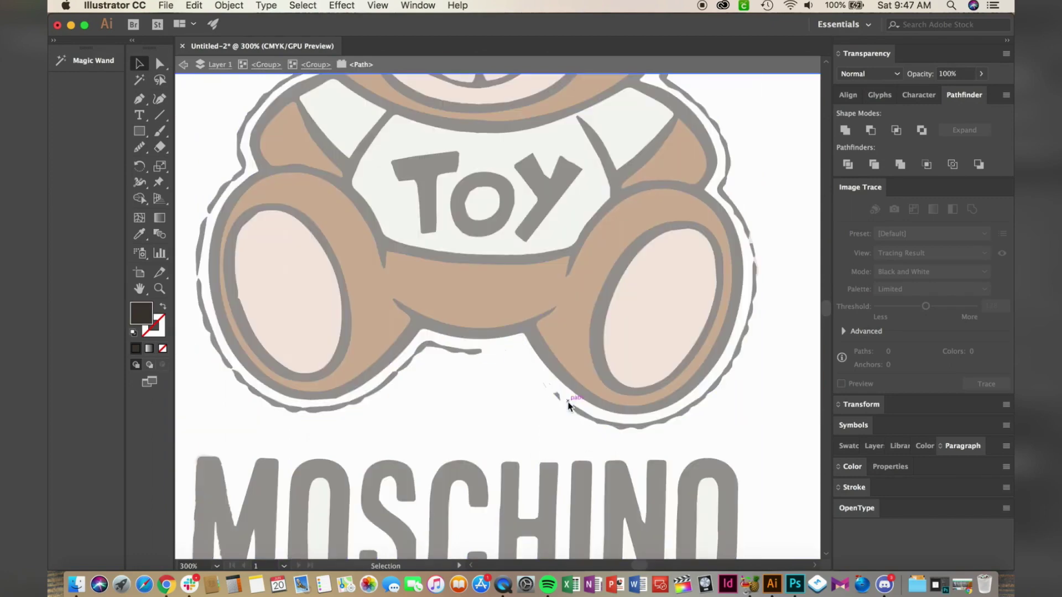
double_click(541, 404)
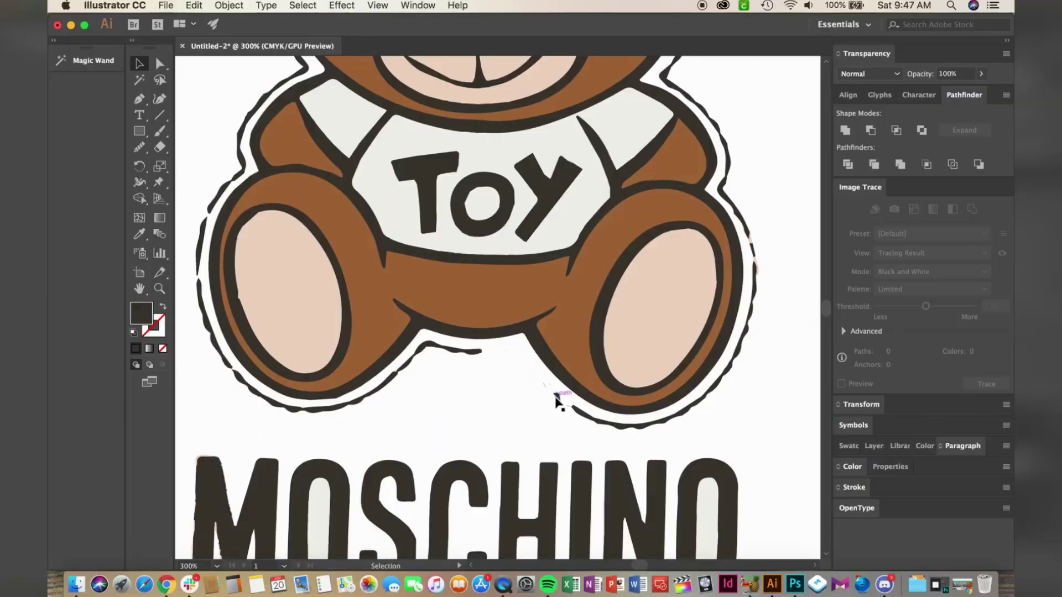
double_click(557, 398)
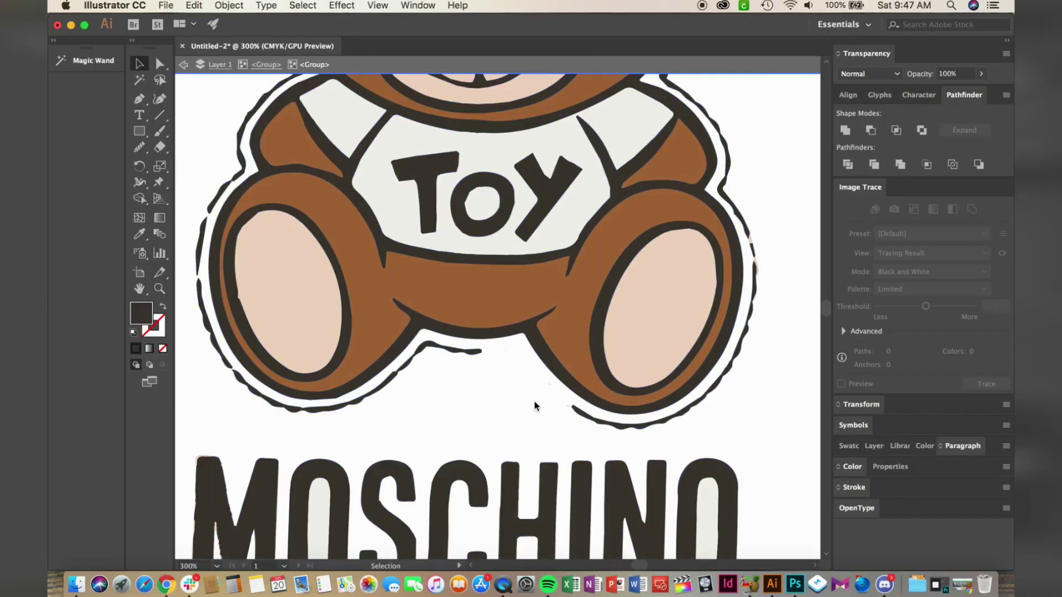
left_click(516, 351)
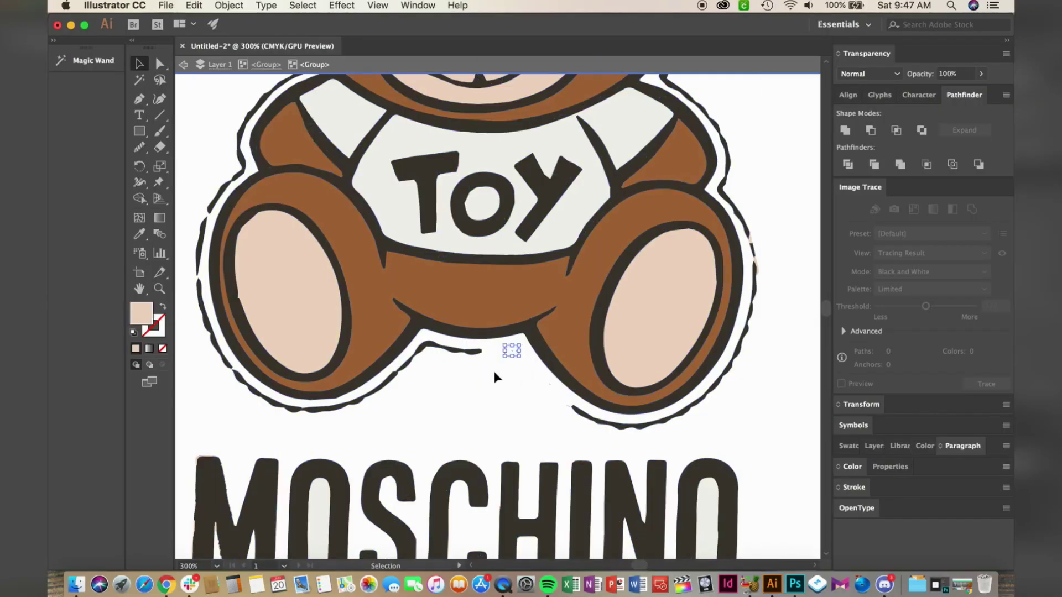
Delete the dashed outline running beneath the right foot, re-entering the nested group's isolation
double_click(581, 413)
key("Delete")
double_click(576, 403)
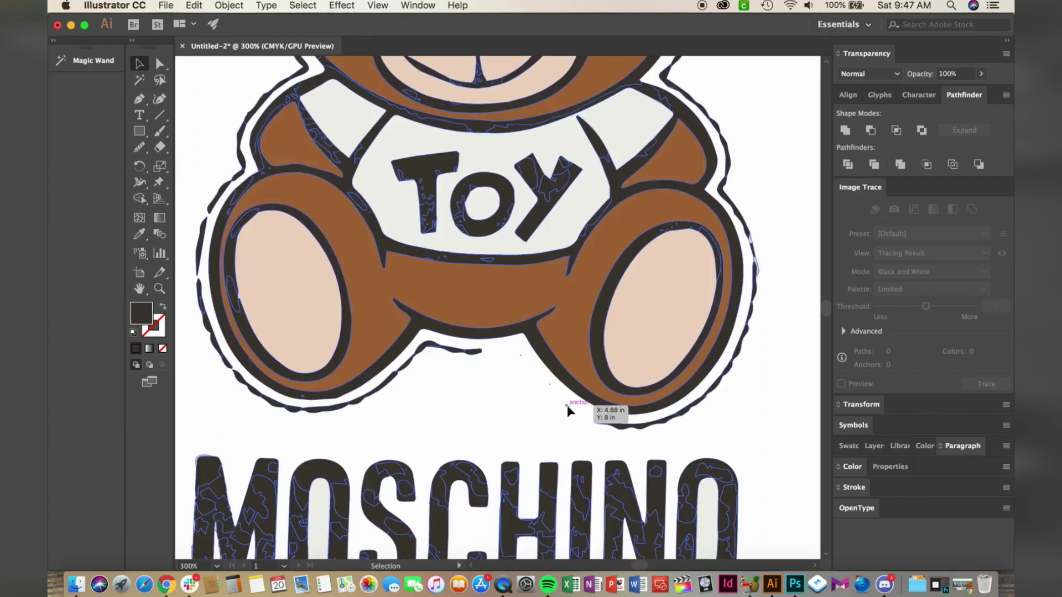
double_click(566, 405)
double_click(601, 422)
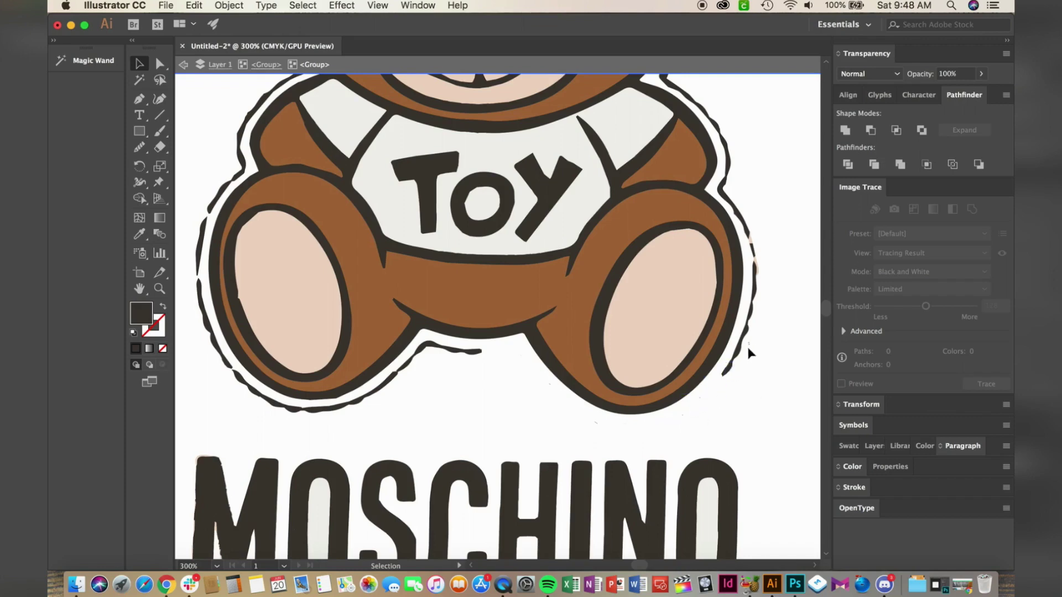
Delete the dashed outline pieces along the outer side of the right leg up to the arm
left_click_drag(748, 347, 731, 378)
key("Delete")
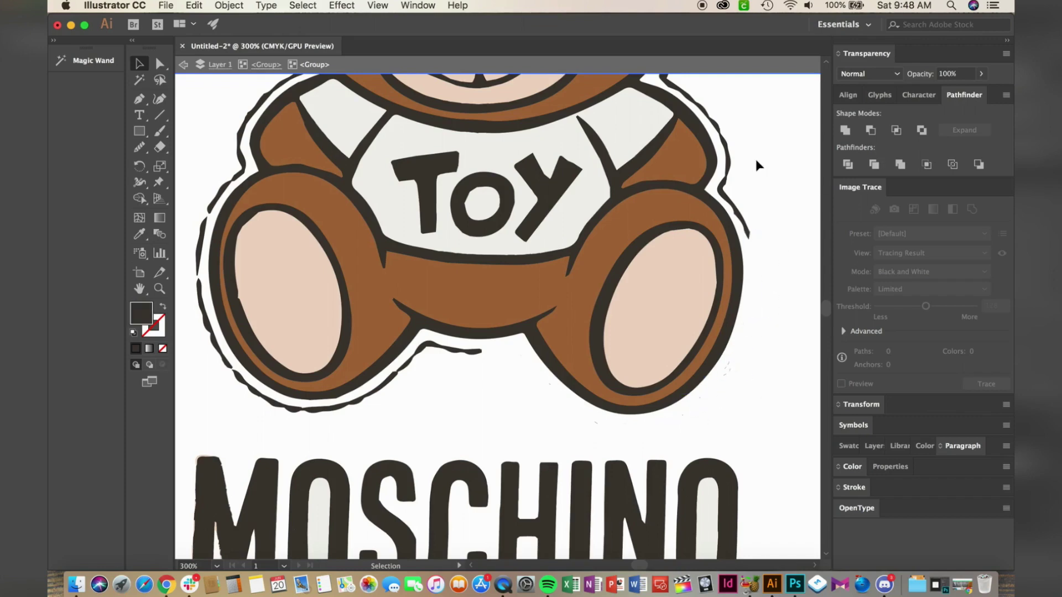
scroll(758, 163, "up", 5)
scroll(758, 164, "right", 2)
left_click(669, 323)
key("Delete")
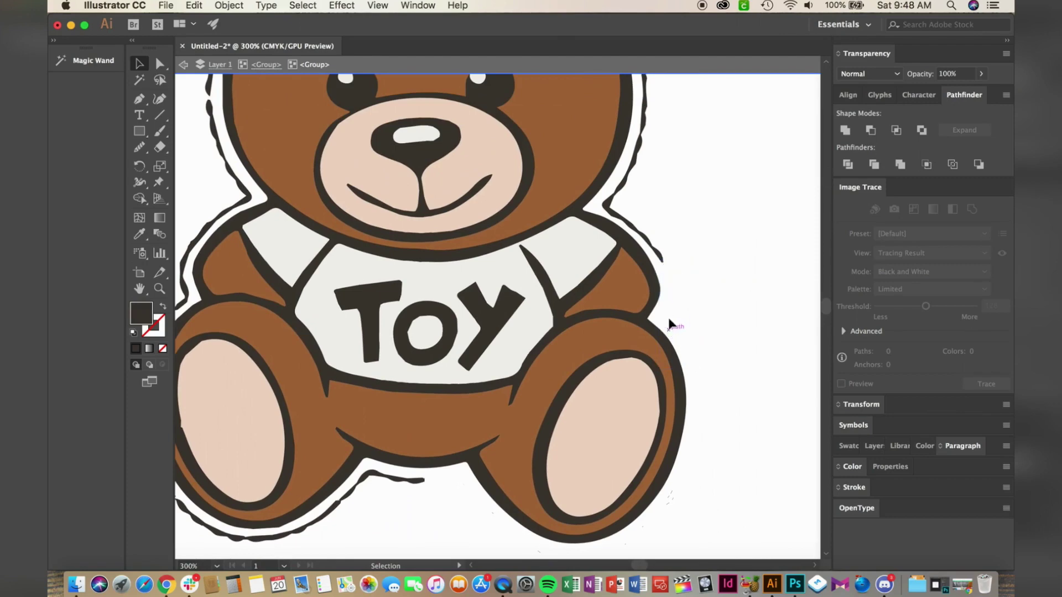
Delete the dashed outline pieces around the right arm and along the right side of the head
left_click_drag(653, 241, 659, 249)
key("Delete")
scroll(715, 201, "up", 4)
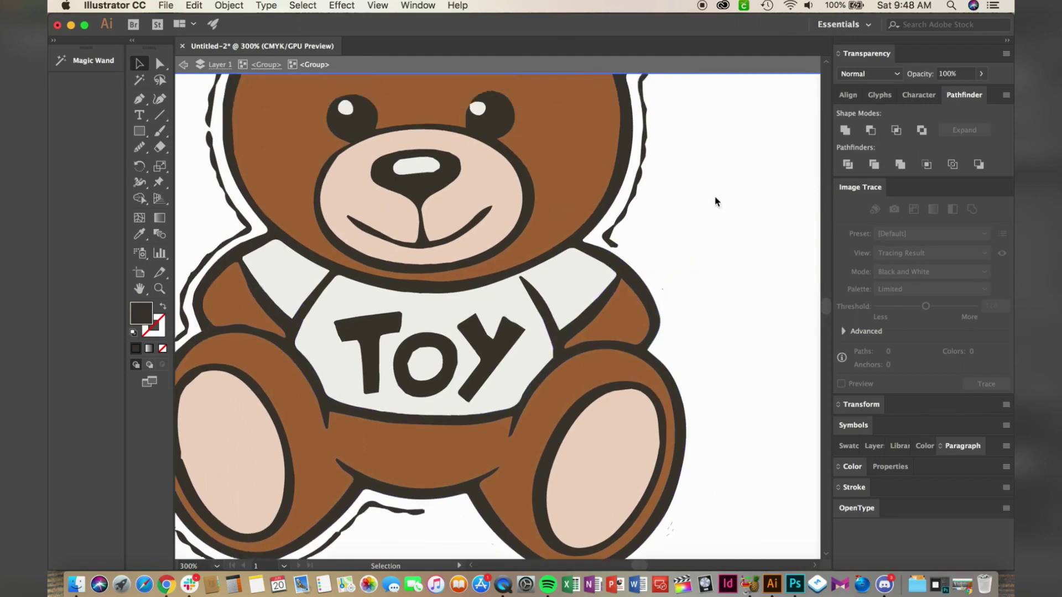
left_click(632, 252)
key("Delete")
left_click(598, 317)
key("Delete")
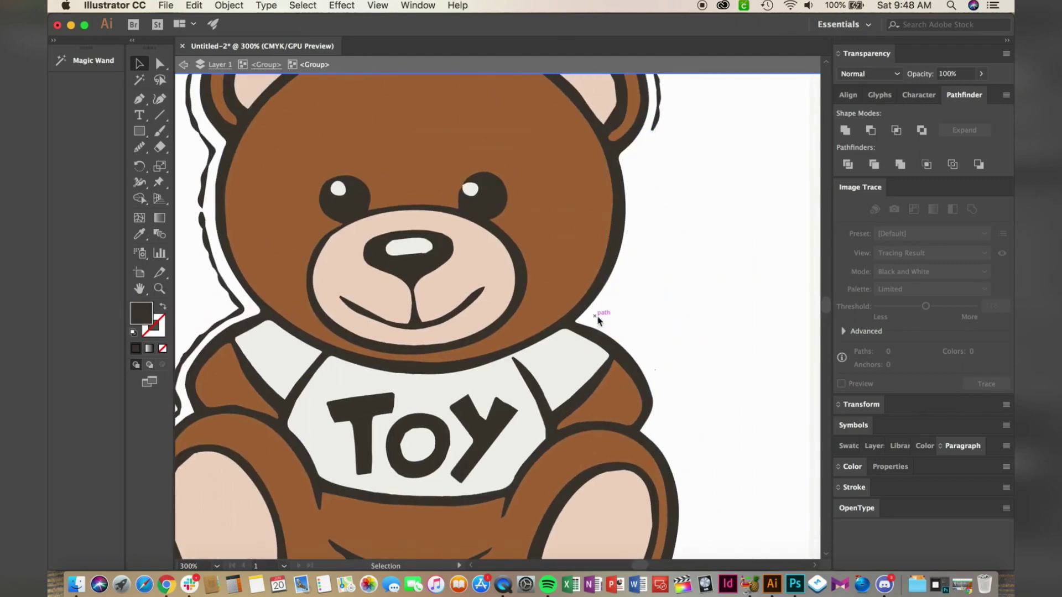
Delete the dashed outline pieces around the side and top of the right ear
scroll(600, 318, "up", 5)
scroll(599, 318, "right", 1)
left_click_drag(608, 336, 612, 336)
key("Delete")
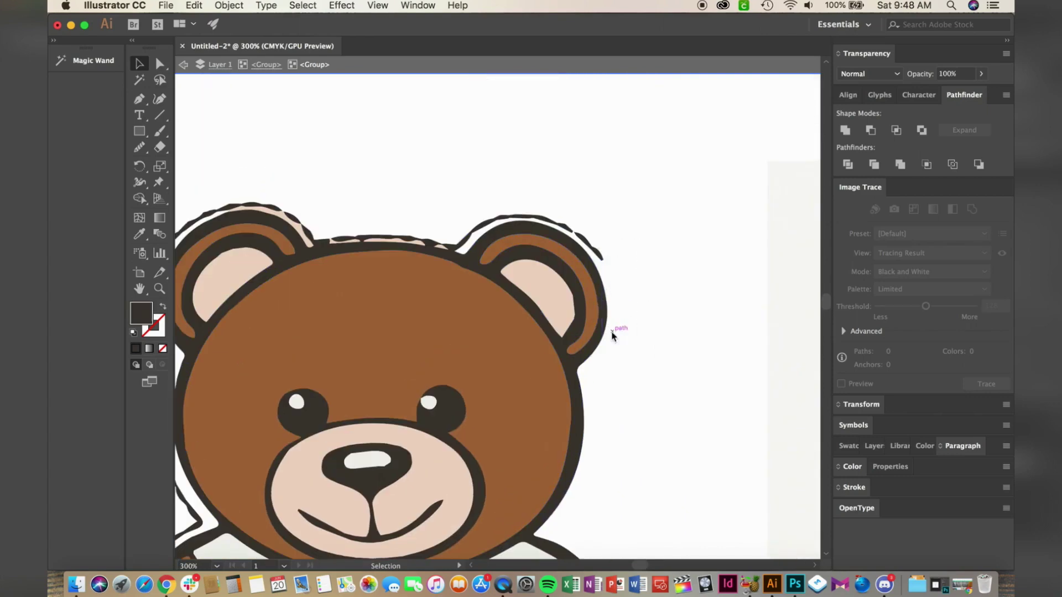
key("Delete")
key("Delete")
left_click_drag(534, 217, 564, 228)
left_click(561, 225)
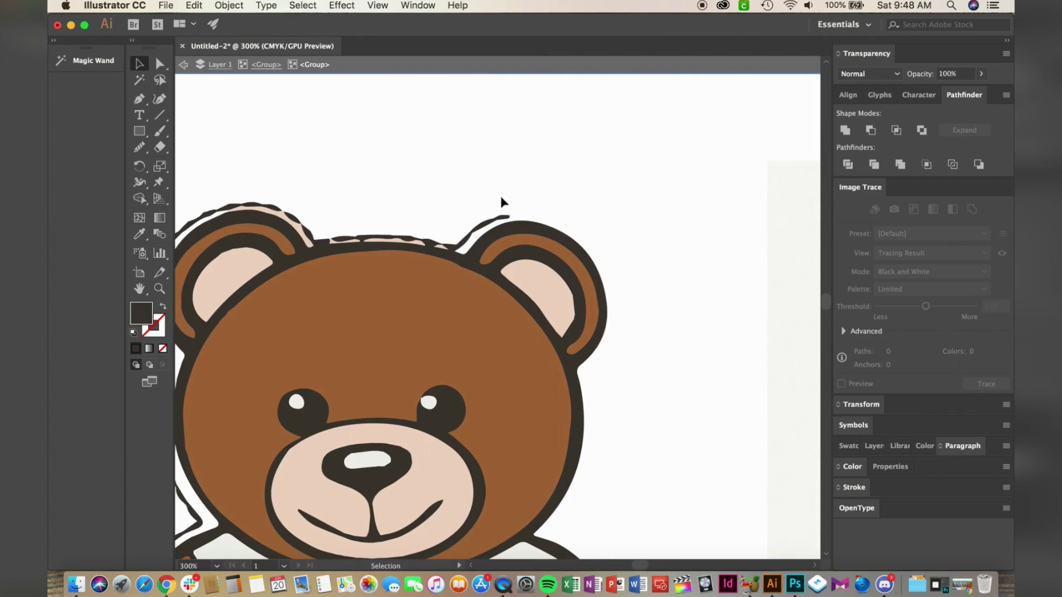
Delete the dashed outline pieces along the left side of the head down to the shoulder
scroll(466, 228, "left", 5)
scroll(466, 229, "down", 3)
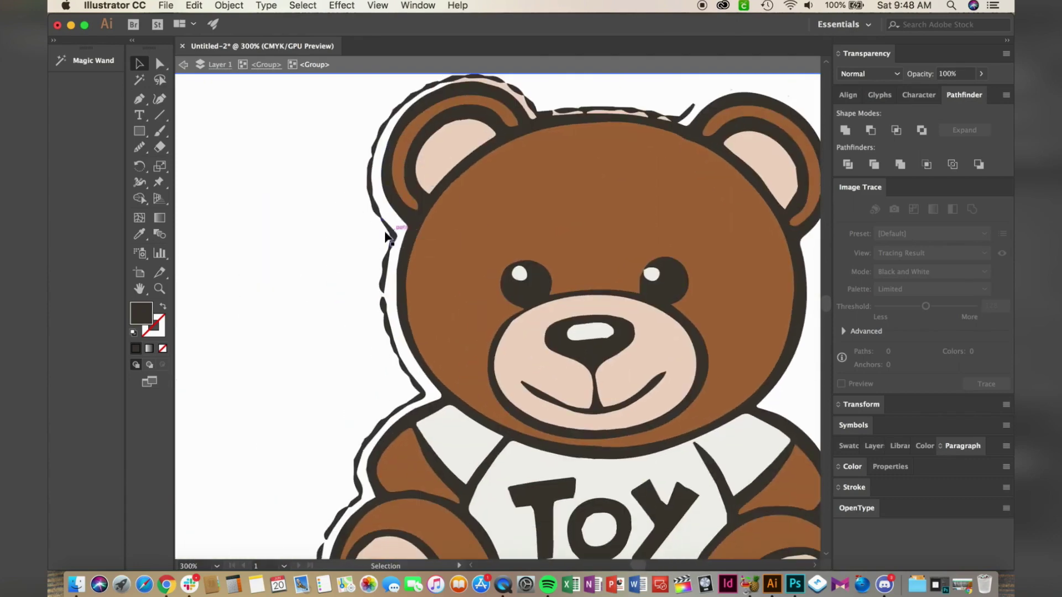
left_click_drag(385, 260, 386, 261)
key("Delete")
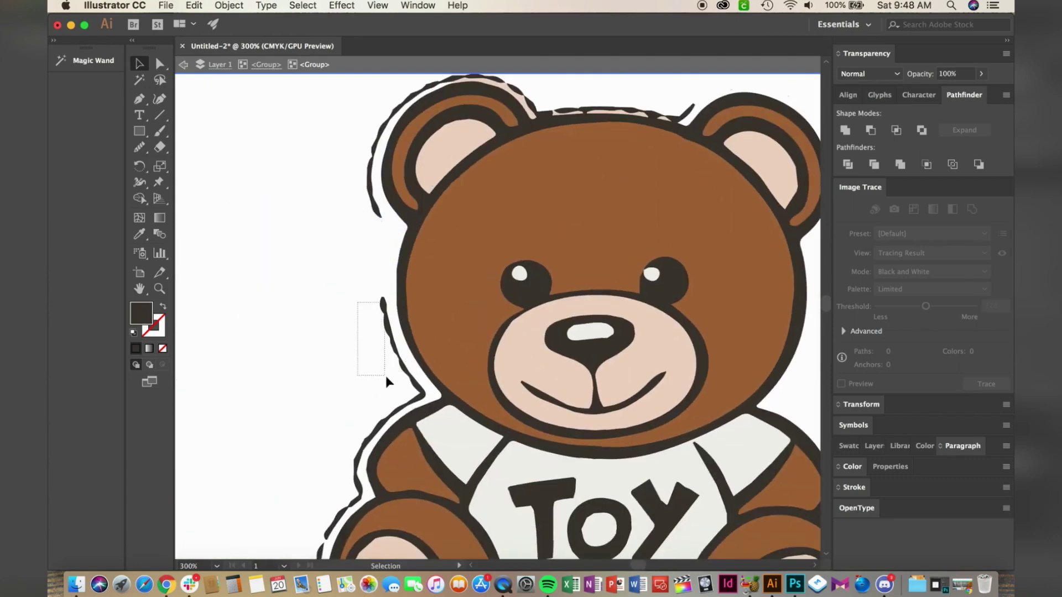
key("Delete")
left_click_drag(387, 378, 421, 407)
key("Delete")
key("Delete")
Delete the dashed outline pieces around the left arm
scroll(421, 408, "down", 6)
scroll(422, 407, "left", 3)
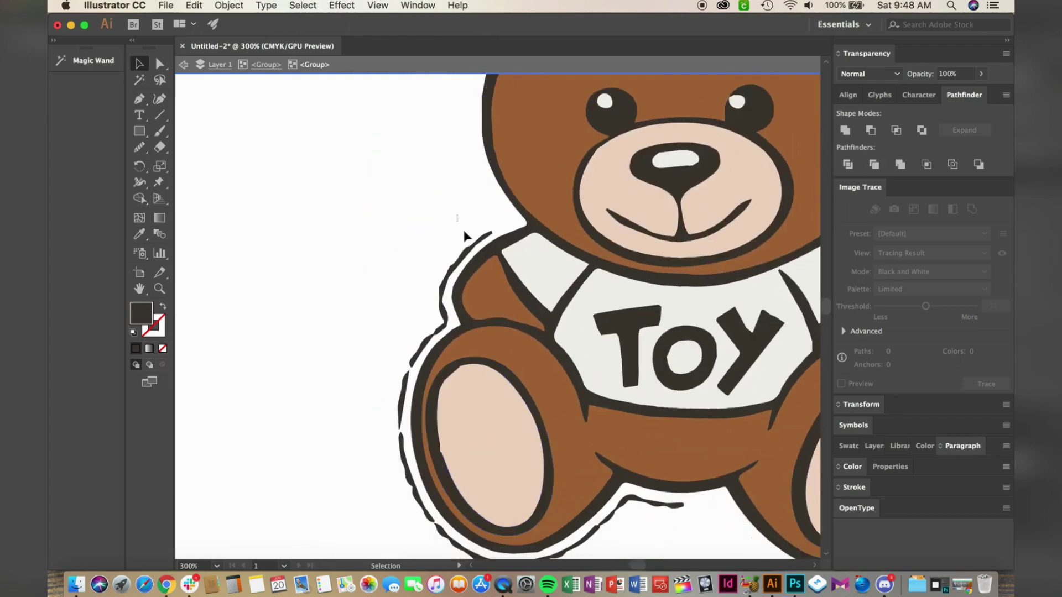
left_click_drag(489, 225, 445, 275)
key("Delete")
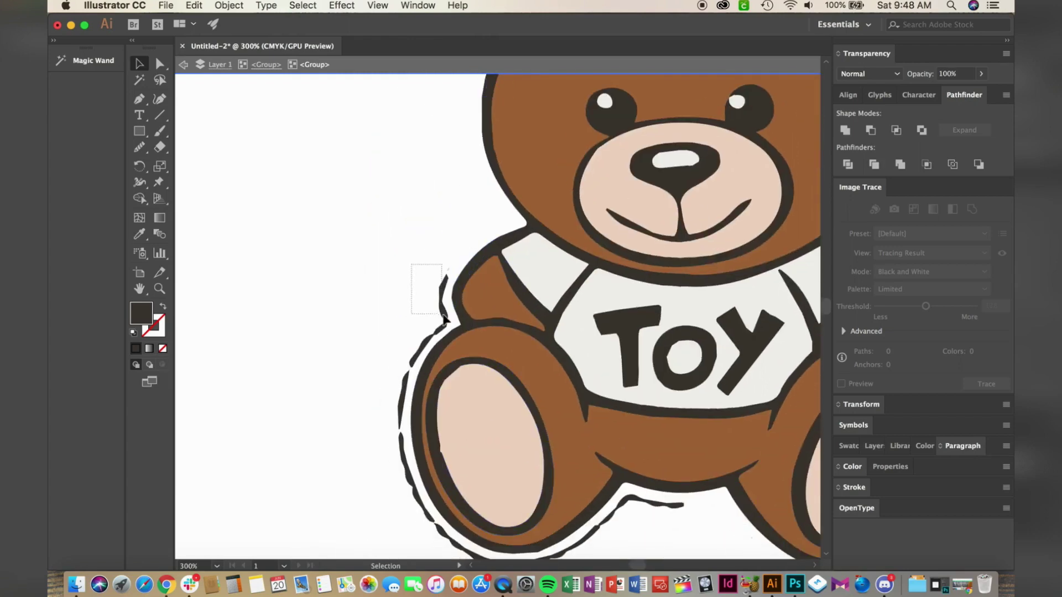
left_click_drag(448, 323, 449, 321)
key("Delete")
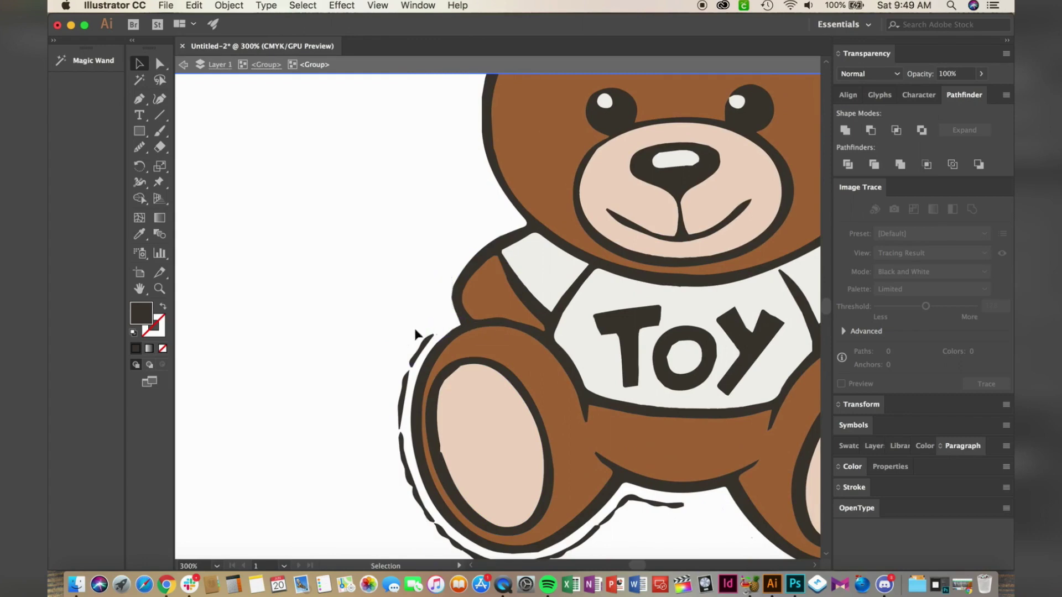
Delete the dashed outline pieces around the left leg and the remaining ones between the legs
key("Delete")
left_click_drag(396, 402, 412, 454)
scroll(354, 398, "down", 3)
scroll(354, 399, "right", 1)
key("Delete")
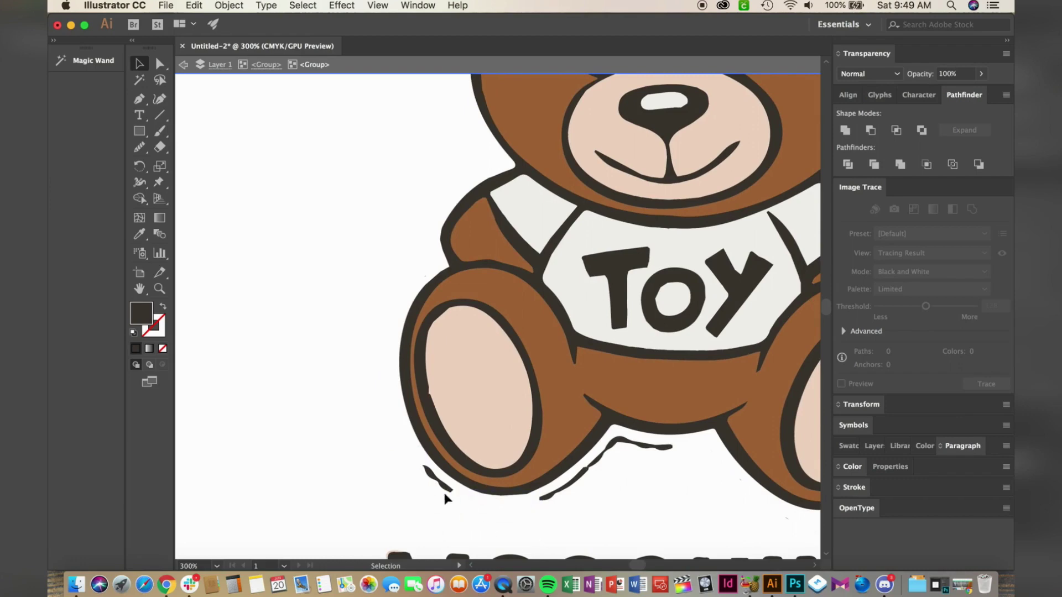
key("Delete")
key("Delete")
left_click_drag(587, 470, 616, 440)
key("Delete")
Delete the dashed outline pieces along the side and over the top of the left ear
scroll(616, 438, "down", 2)
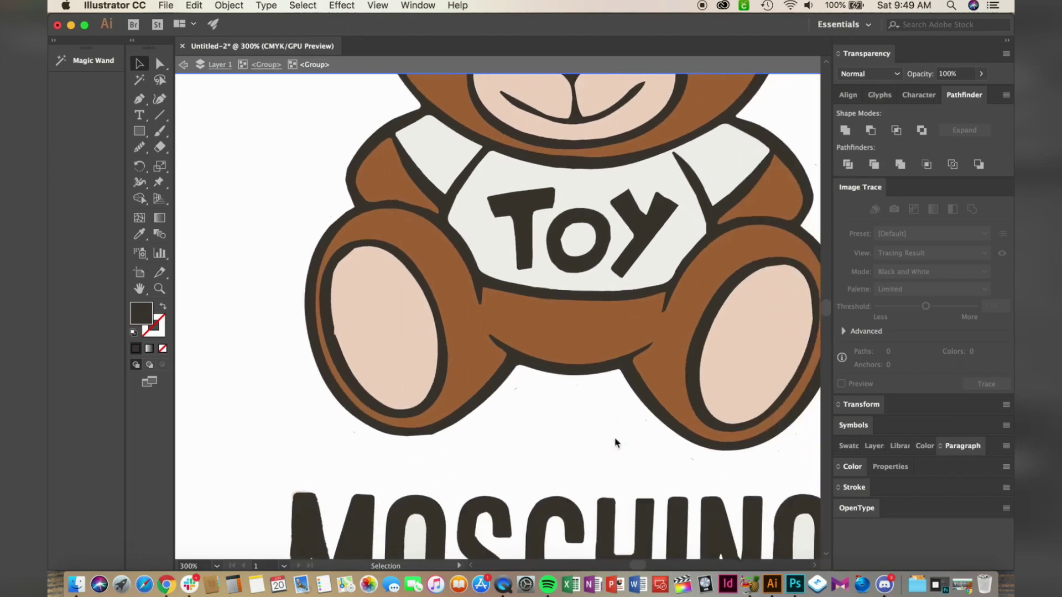
scroll(616, 439, "up", 10)
left_click(334, 337)
key("Delete")
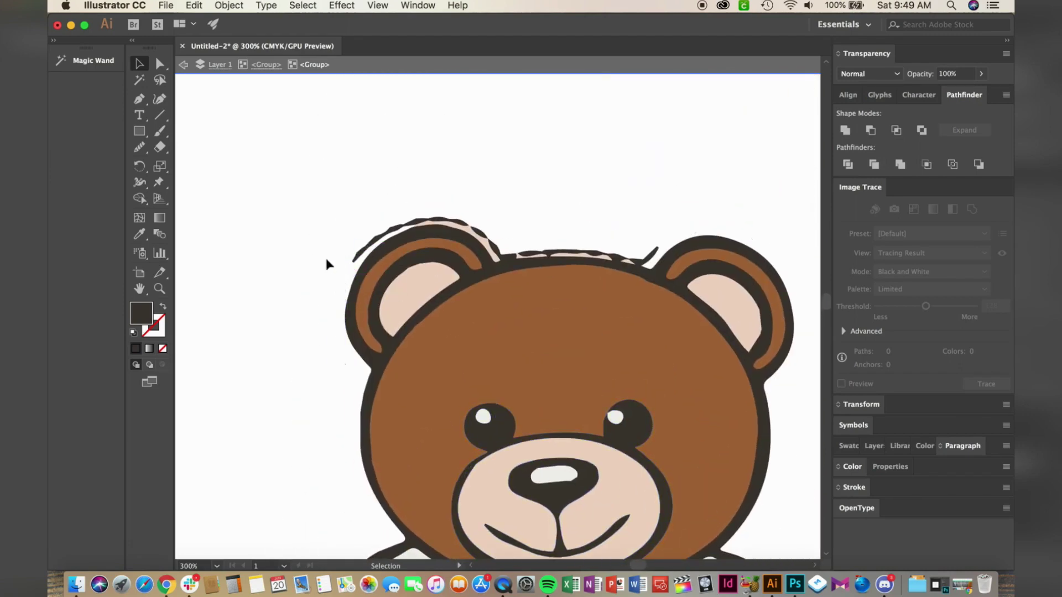
left_click_drag(376, 245, 403, 224)
key("Delete")
left_click_drag(354, 258, 354, 258)
left_click(449, 219)
key("Delete")
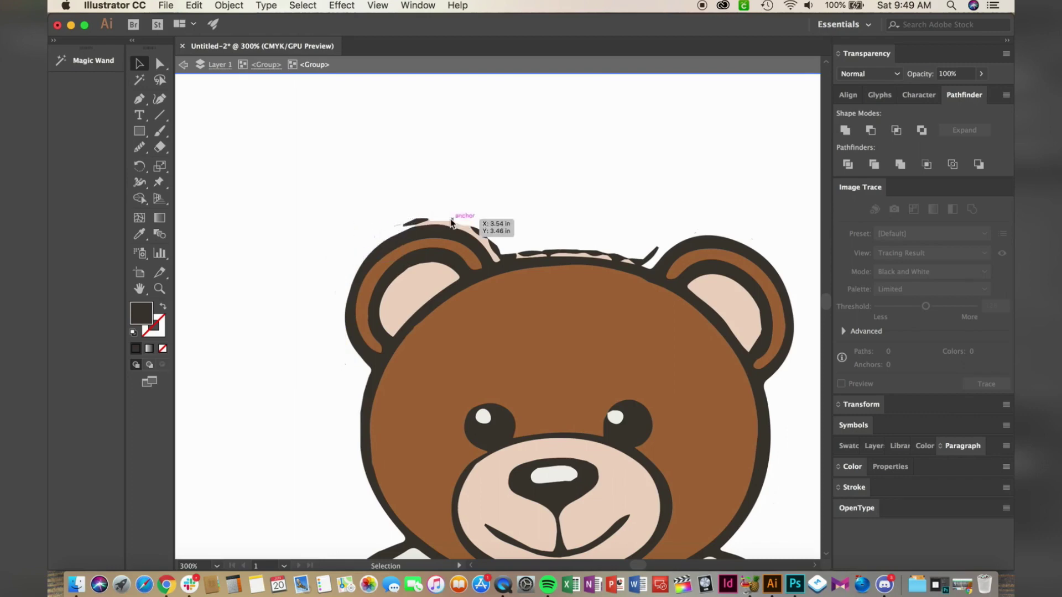
left_click_drag(429, 207, 389, 222)
key("Delete")
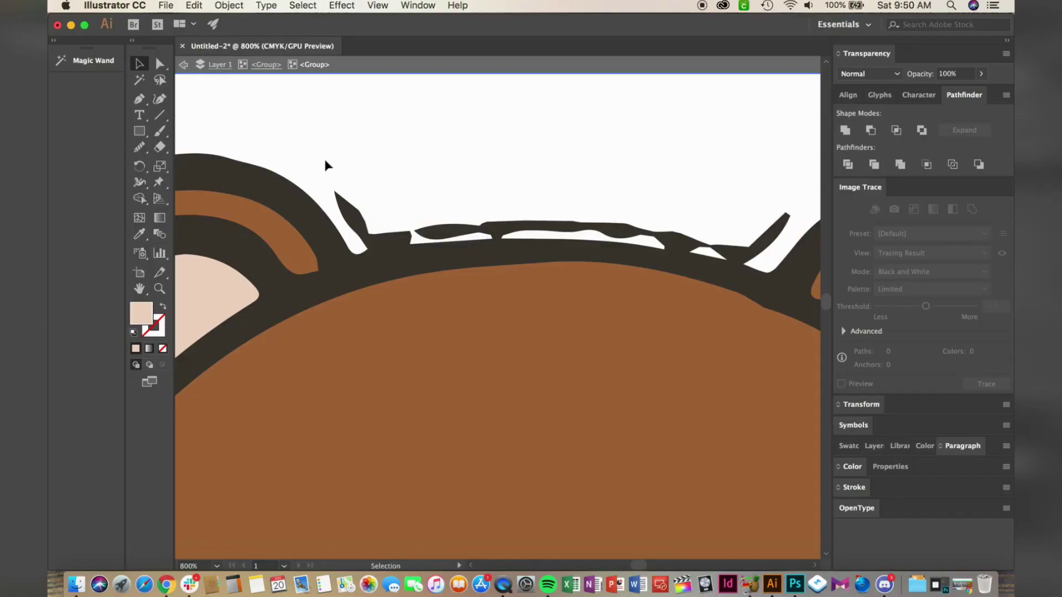
Delete the two separate dashed outline segments above the top of the head
left_click(448, 232)
key("Delete")
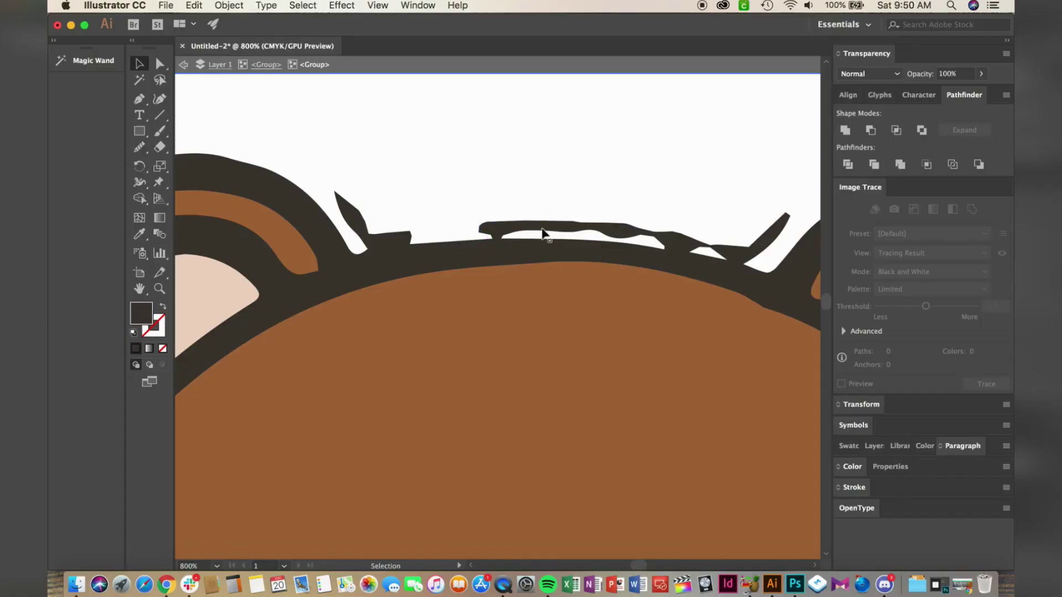
left_click(546, 233)
key("Delete")
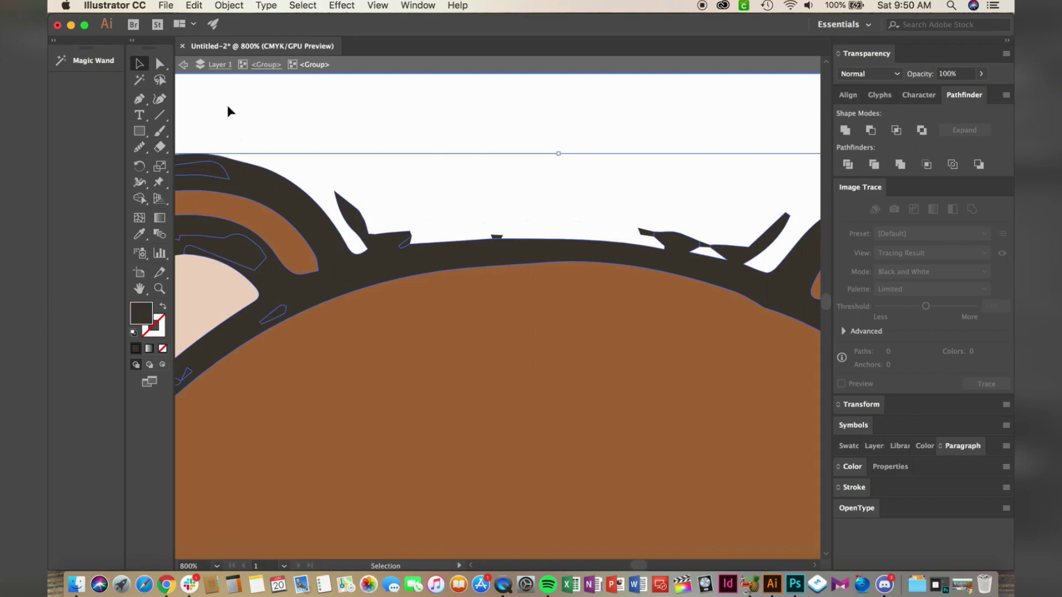
Erase the dashed outline remnants attached to the top of the head outline between the two ears
left_click(159, 147)
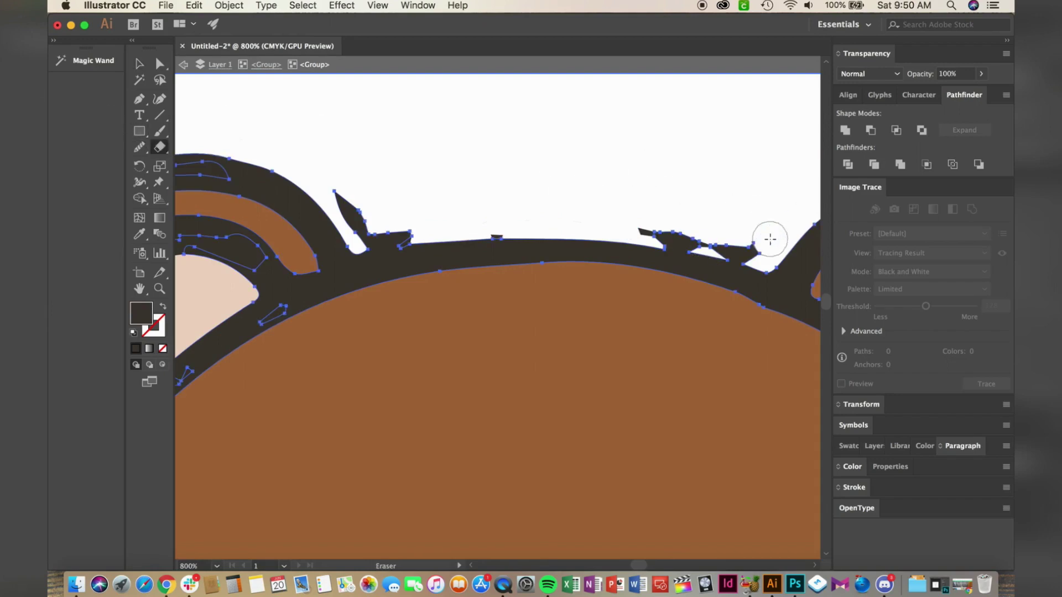
mouse_move(769, 239)
left_mouse_down()
mouse_move(721, 241)
mouse_move(746, 244)
left_mouse_up()
left_click(745, 246)
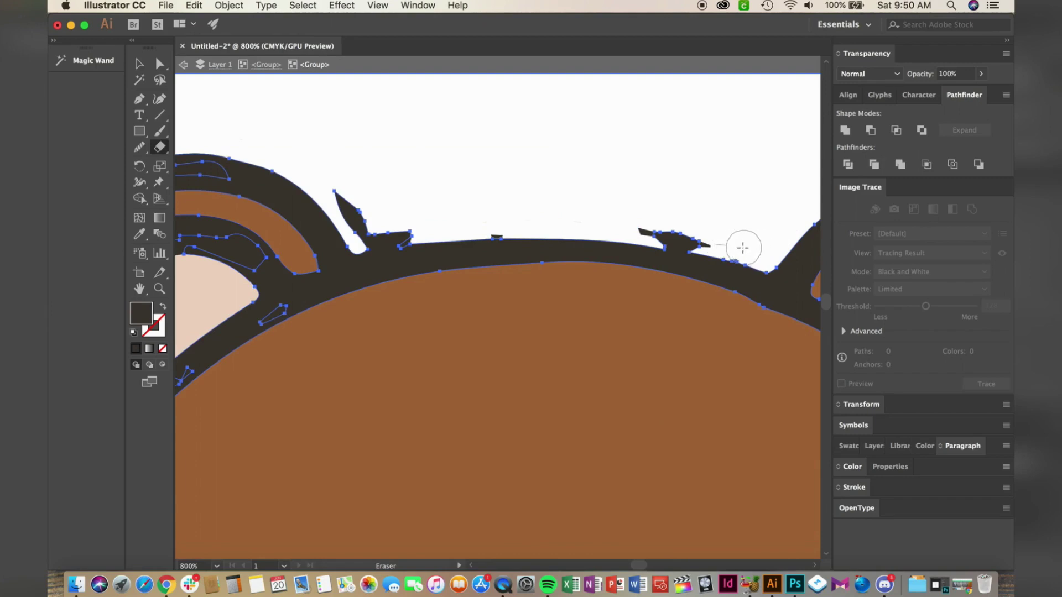
left_click_drag(709, 235, 652, 227)
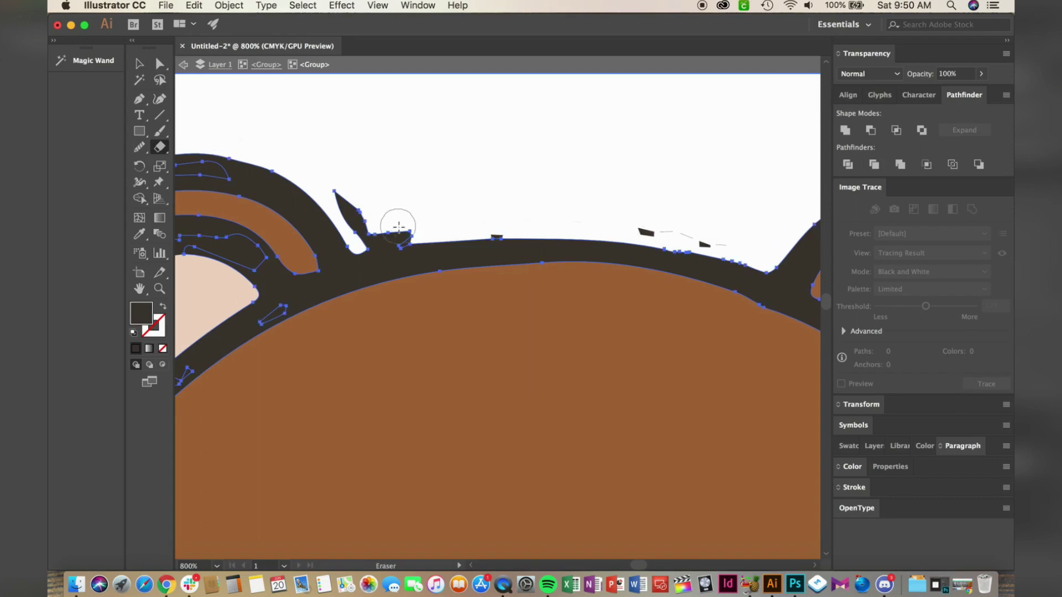
mouse_move(396, 227)
left_mouse_down()
mouse_move(366, 234)
mouse_move(352, 209)
mouse_move(346, 185)
left_mouse_up()
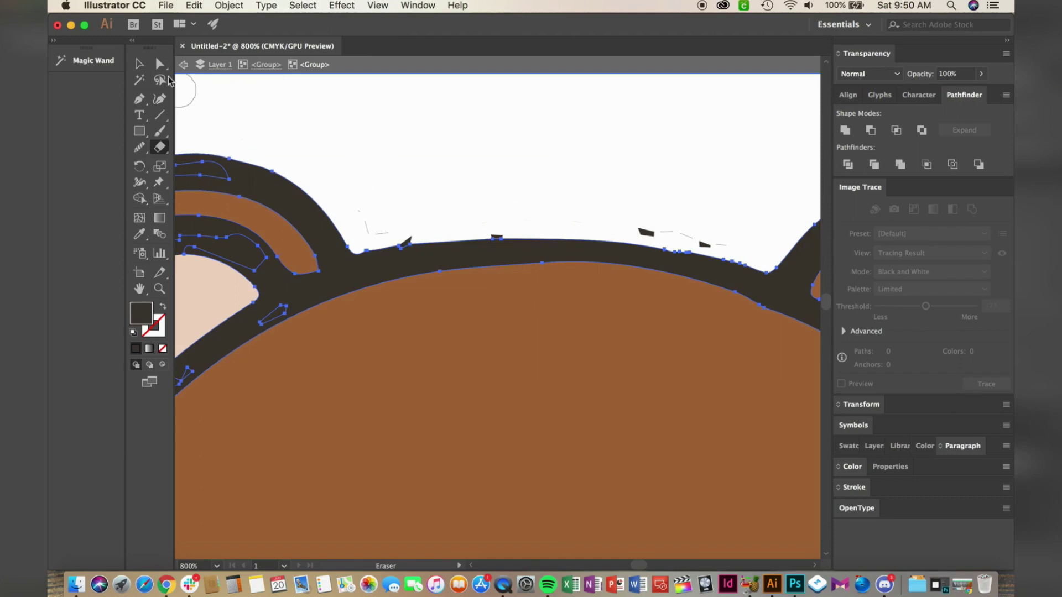
Delete the leftover eraser fragments above the head beside the left ear
left_click(160, 64)
left_click(401, 201)
left_click_drag(361, 236, 357, 237)
key("backslash")
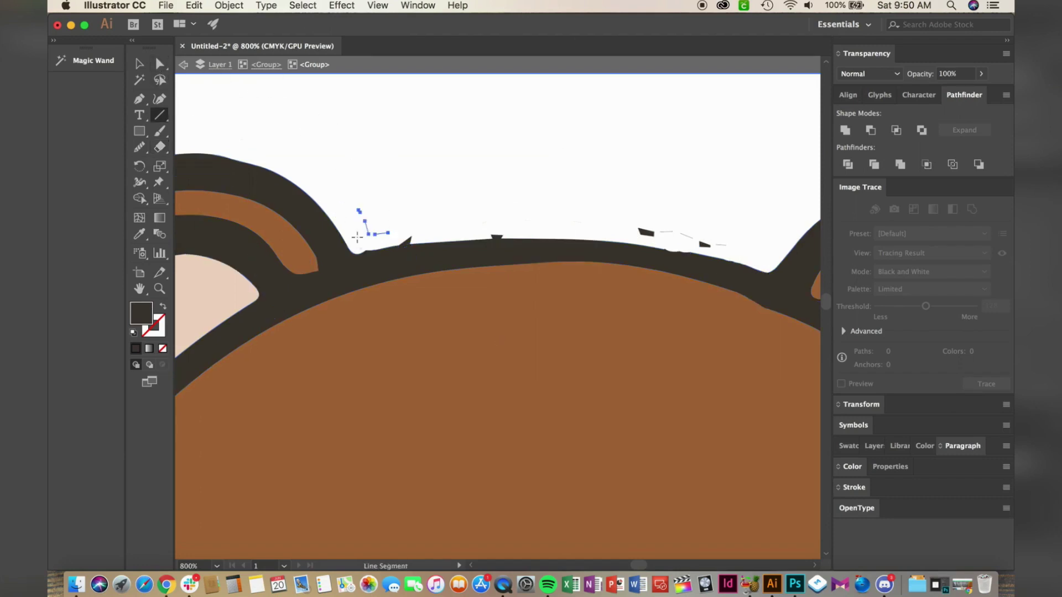
key("BackSpace")
left_click(157, 64)
left_click(407, 243)
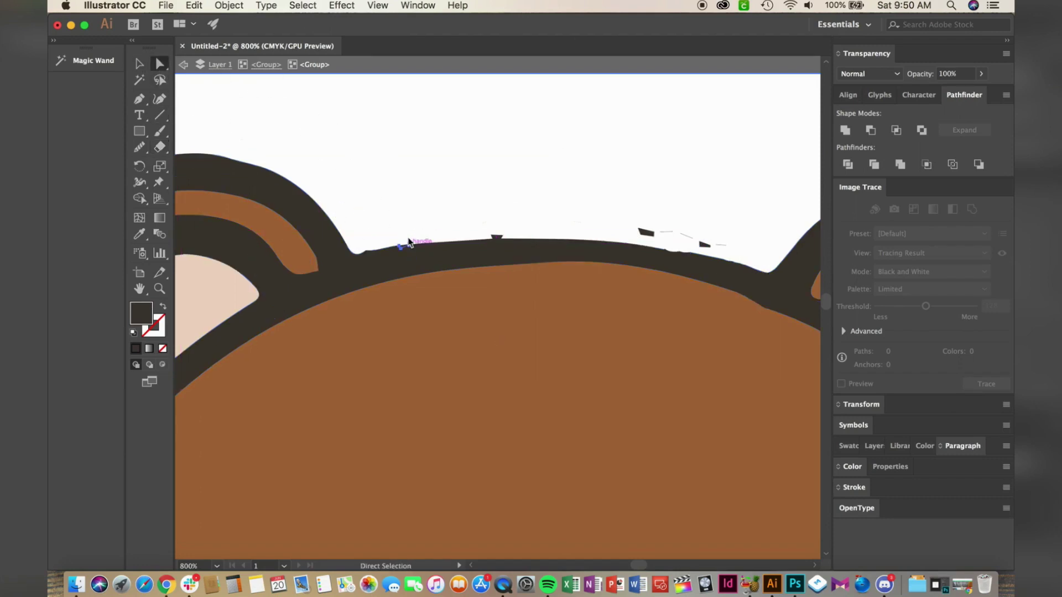
key("BackSpace")
Delete the leftover dark fragments at the center of the head top and toward the right ear
left_click(495, 236)
left_click(643, 233)
key("Delete")
key("Delete")
left_click_drag(650, 240, 697, 247)
key("Delete")
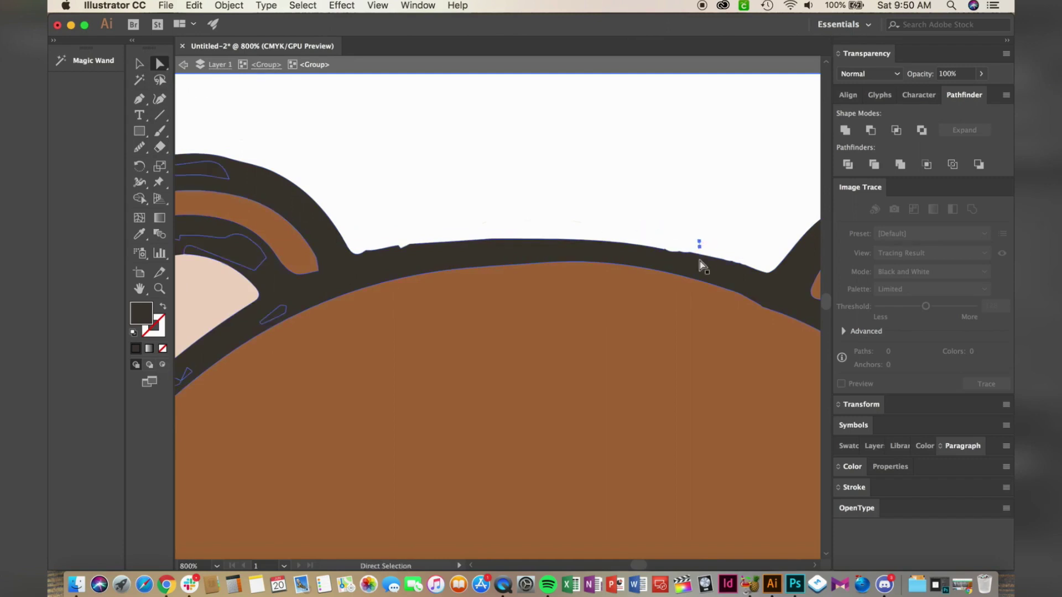
Smooth the head's top outline near the right ear and pull the notch's anchor point near the left ear into line
left_click(139, 147)
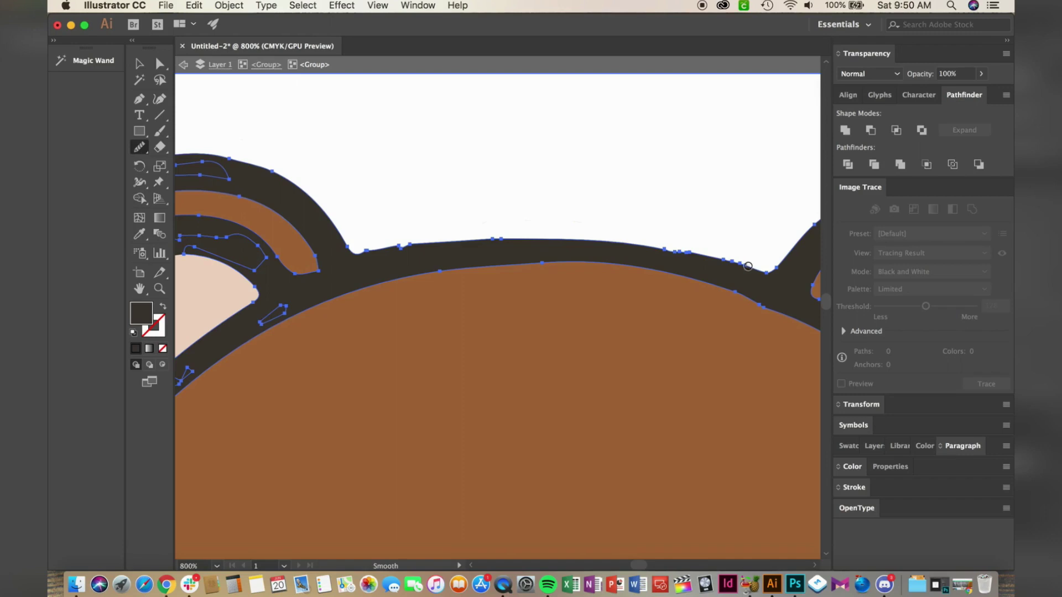
left_click_drag(747, 266, 651, 249)
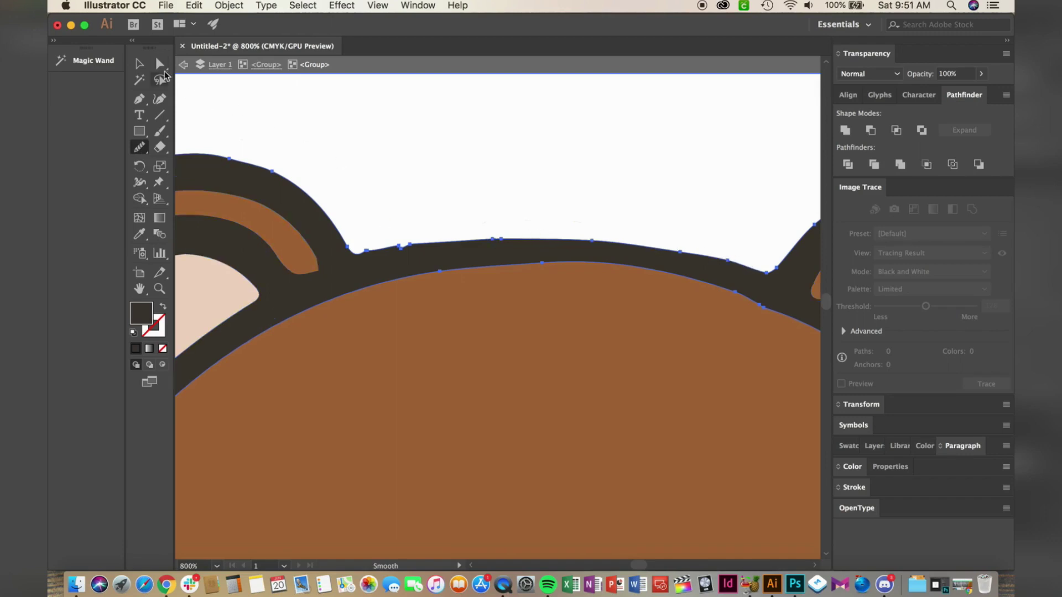
left_click(160, 64)
key("super+equal")
key("super+equal")
key("super+equal")
scroll(388, 166, "up", 3)
scroll(388, 167, "left", 5)
left_click(351, 205)
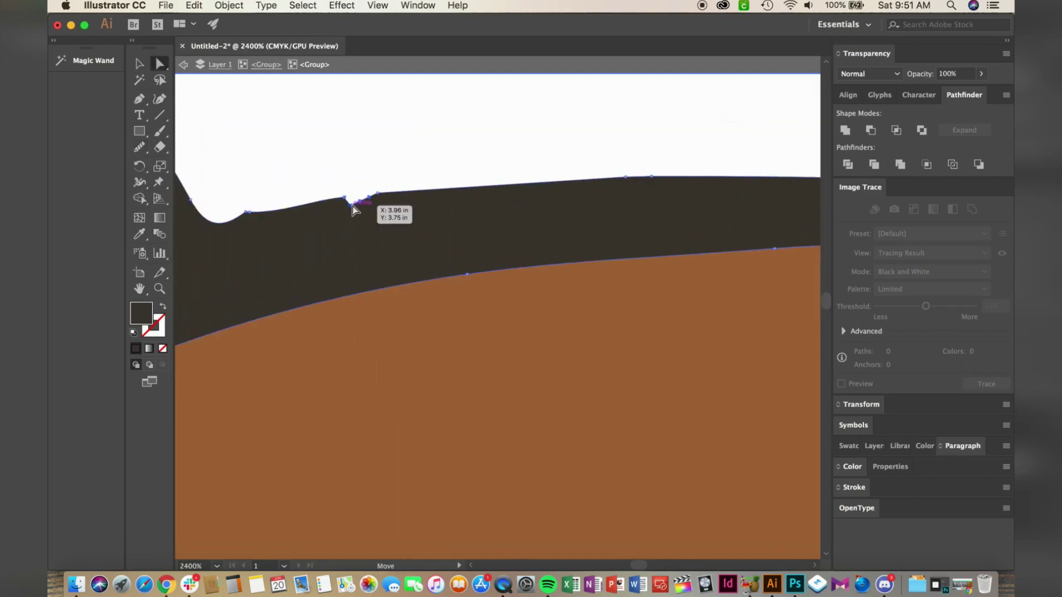
mouse_move(351, 206)
left_mouse_down()
mouse_move(358, 197)
mouse_move(333, 199)
left_mouse_up()
Smooth the head outline beside the left ear and adjust the anchor point at the bump where ear and head meet
left_click(140, 147)
left_click_drag(244, 216, 266, 220)
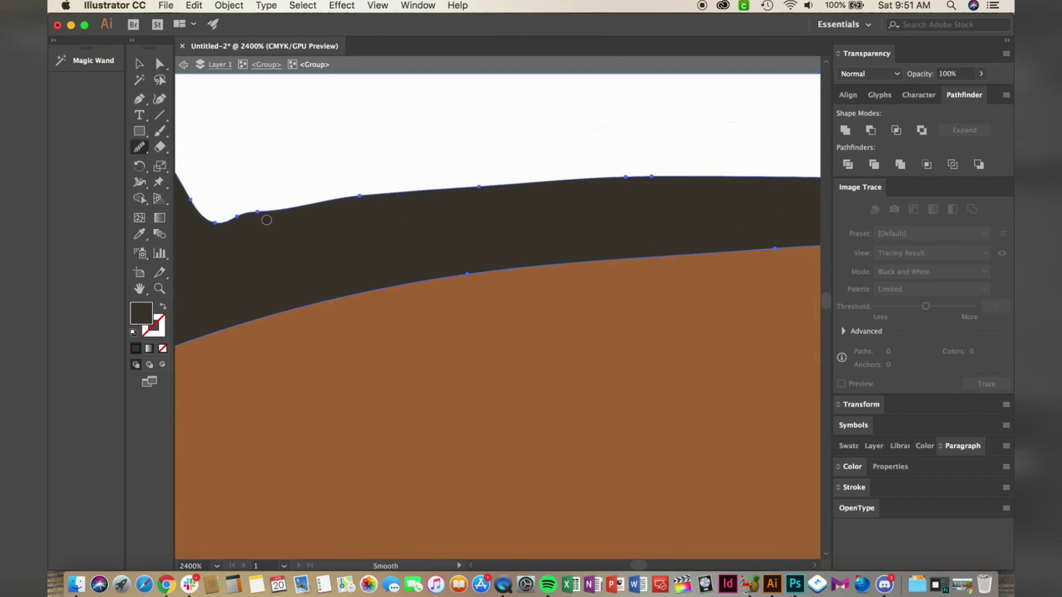
left_click_drag(370, 189, 365, 190)
left_click(160, 64)
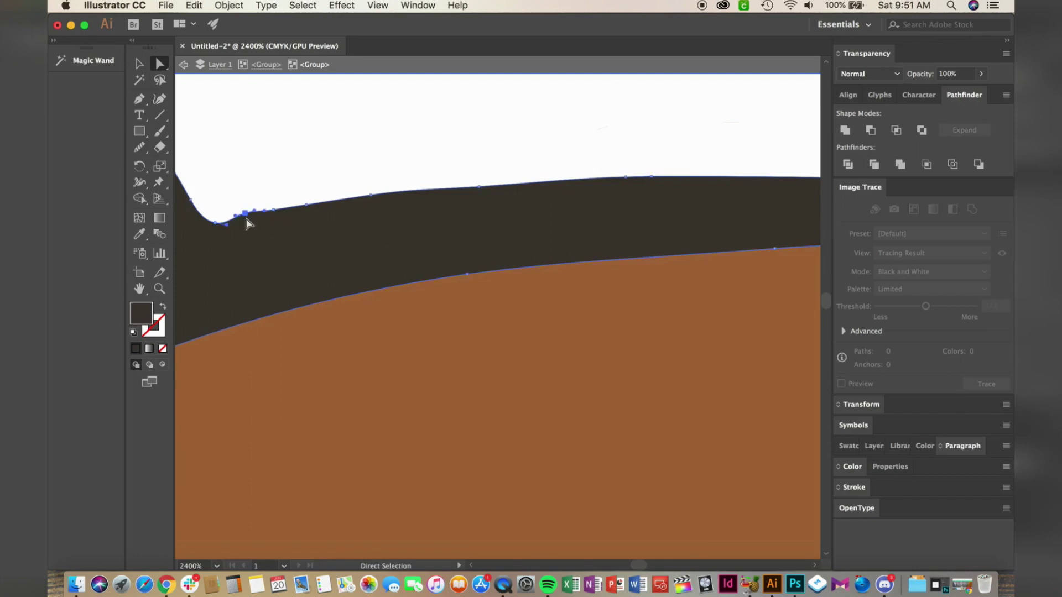
left_click_drag(245, 214, 248, 221)
left_click(321, 154)
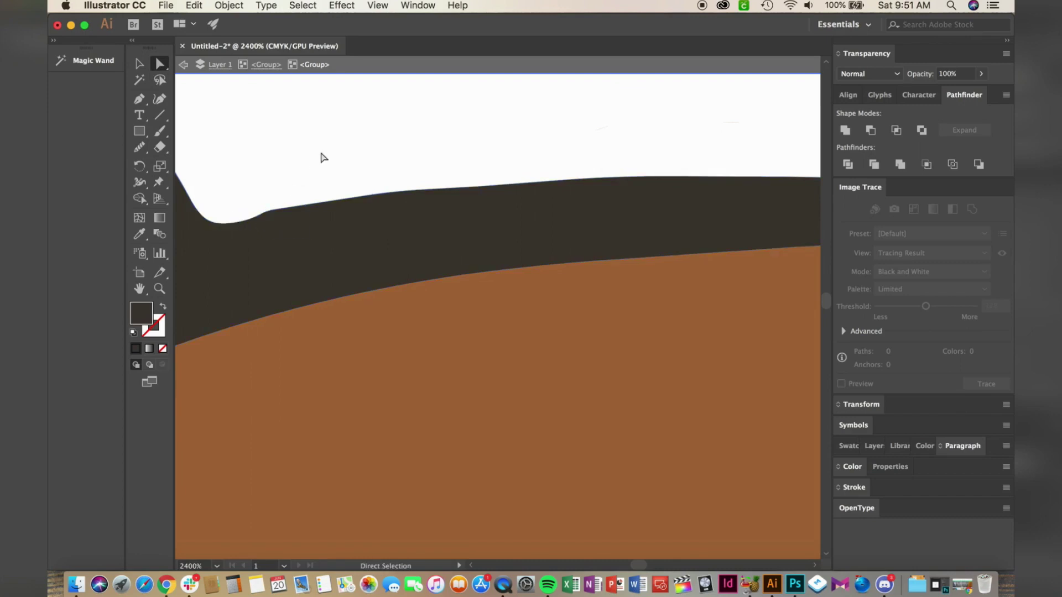
Exit isolation mode to return to the whole bear artwork
key("super+minus")
key("super+minus")
key("super+minus")
key("super+minus")
key("super+minus")
key("super+minus")
key("super+minus")
key("super+minus")
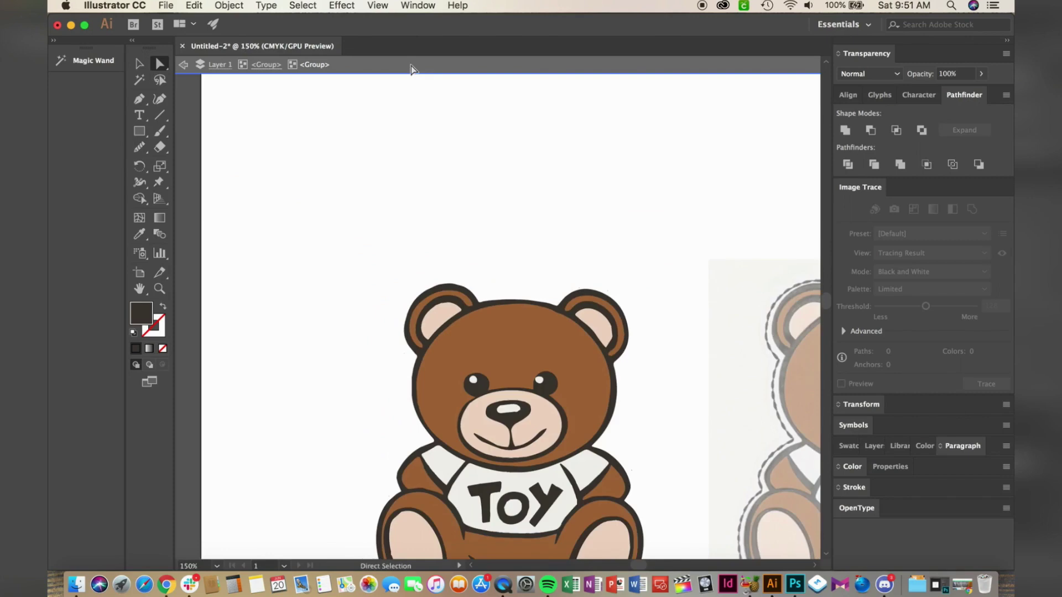
double_click(500, 166)
scroll(500, 166, "right", 4)
scroll(501, 166, "down", 4)
scroll(500, 166, "left", 2)
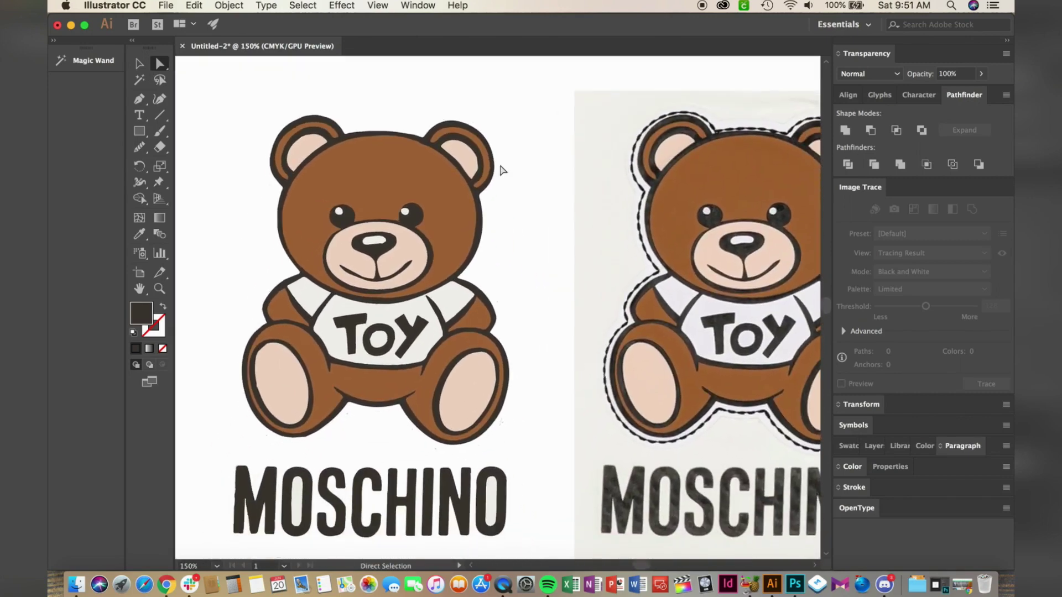
Inspect the letter counters in MOSCHINO and the bear's body shapes against the original image
left_click(554, 479)
left_click(489, 501)
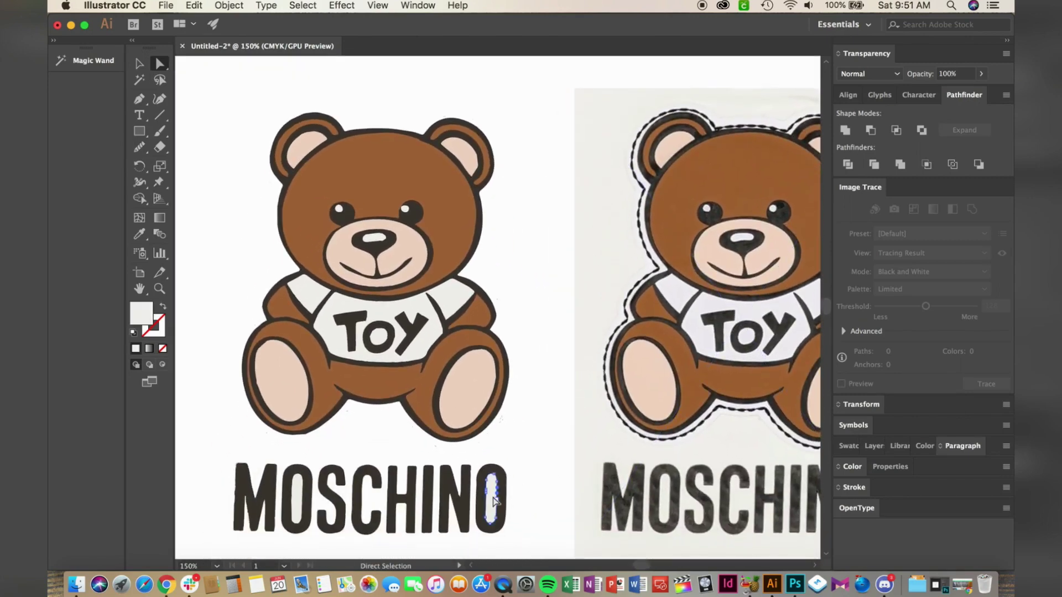
left_click(301, 503)
left_click(370, 393)
left_click(533, 346)
scroll(534, 345, "left", 2)
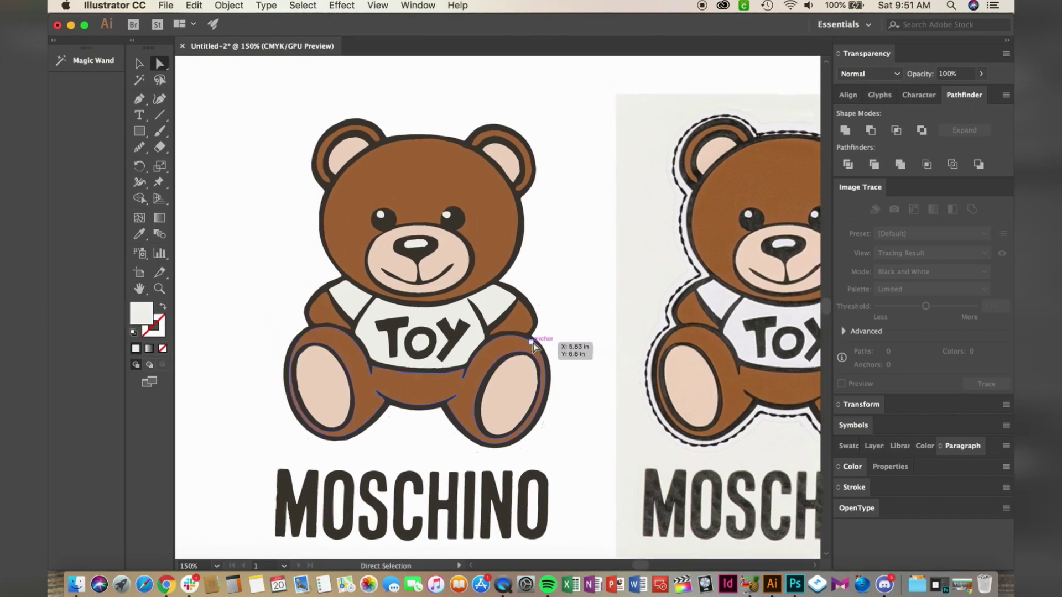
scroll(534, 347, "right", 3)
scroll(534, 347, "up", 1)
scroll(534, 347, "left", 5)
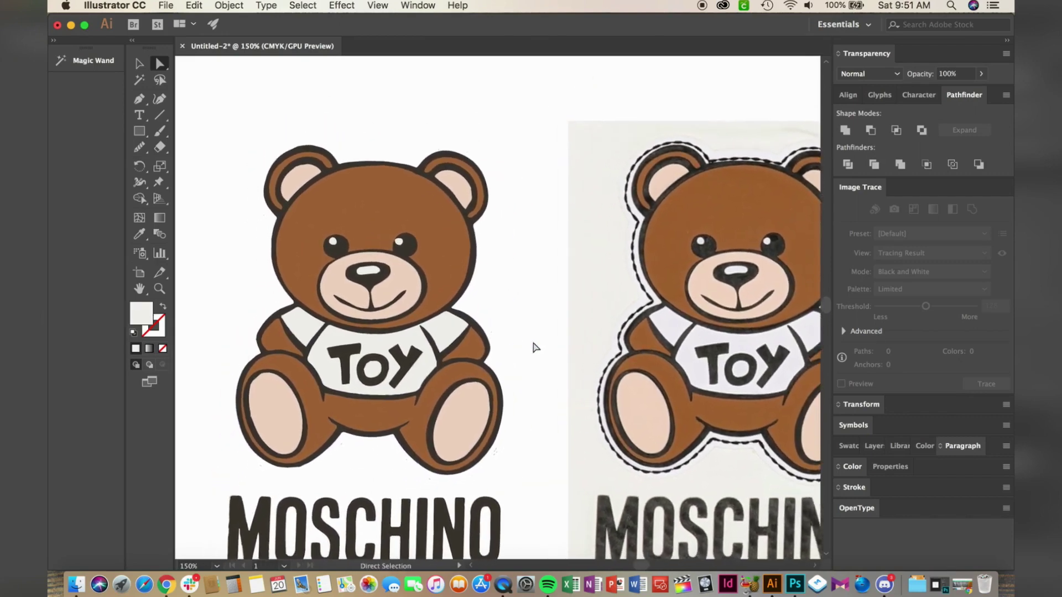
Inside the bear group, select all shapes matching the left inner ear's peach fill and move them off beside the bear
double_click(344, 175)
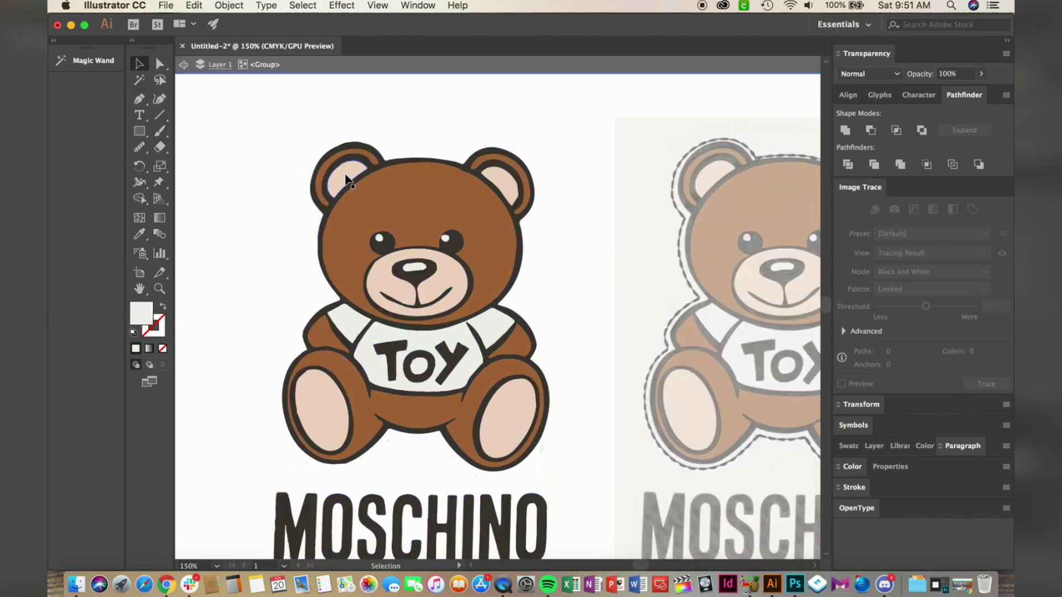
double_click(345, 175)
left_click(345, 175)
left_click(303, 5)
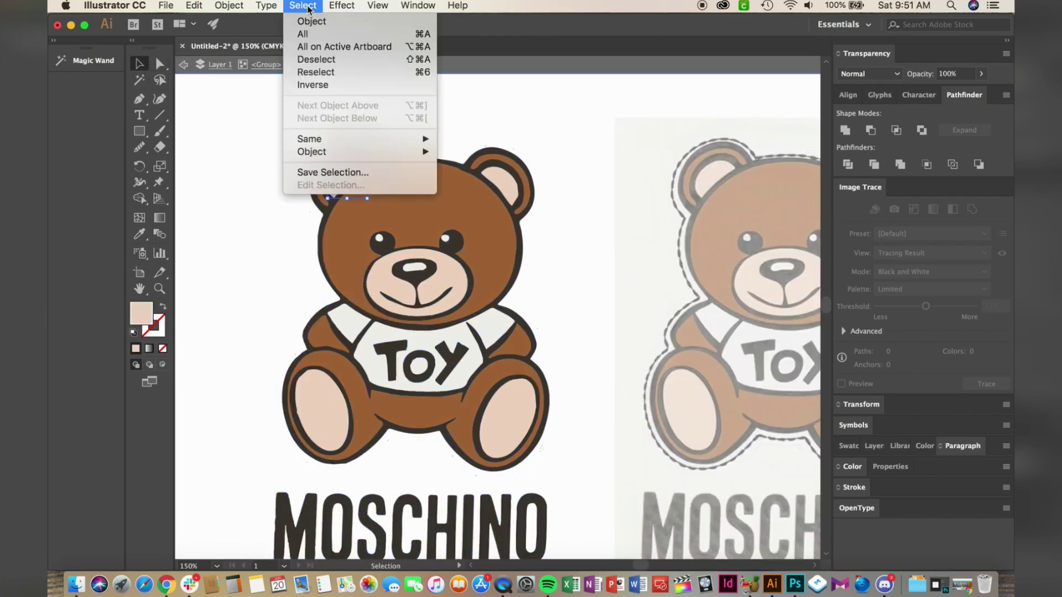
mouse_move(309, 138)
left_click(476, 165)
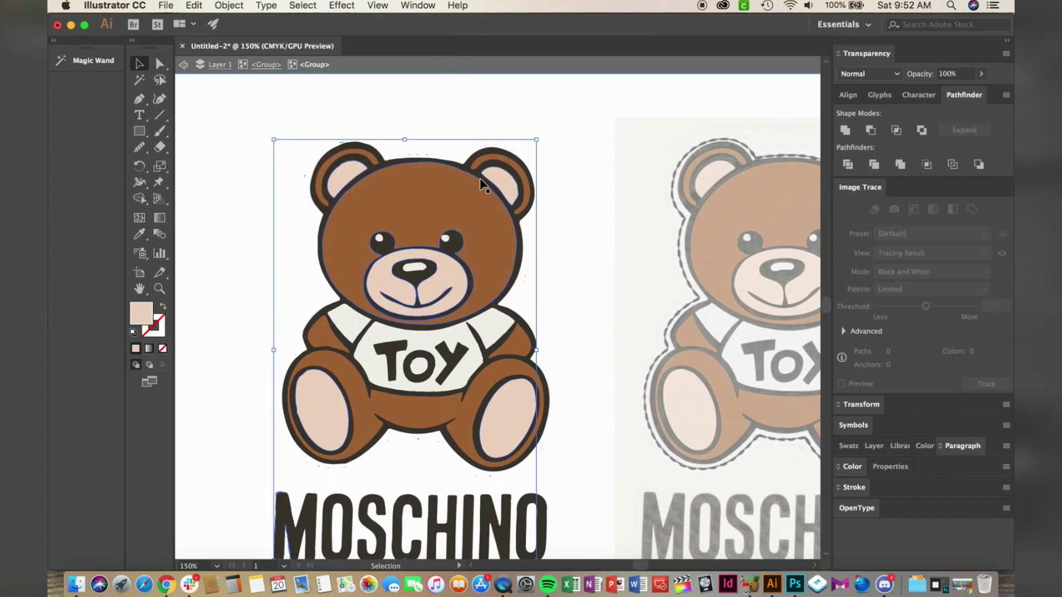
scroll(484, 186, "down", 5)
scroll(484, 185, "left", 2)
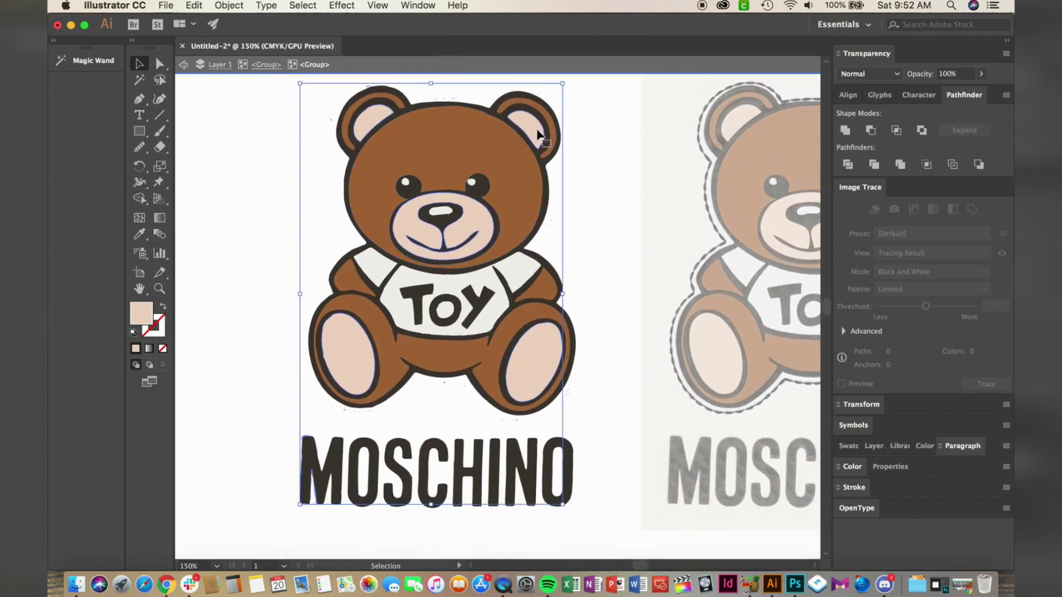
left_click_drag(539, 135, 303, 168)
scroll(332, 172, "left", 5)
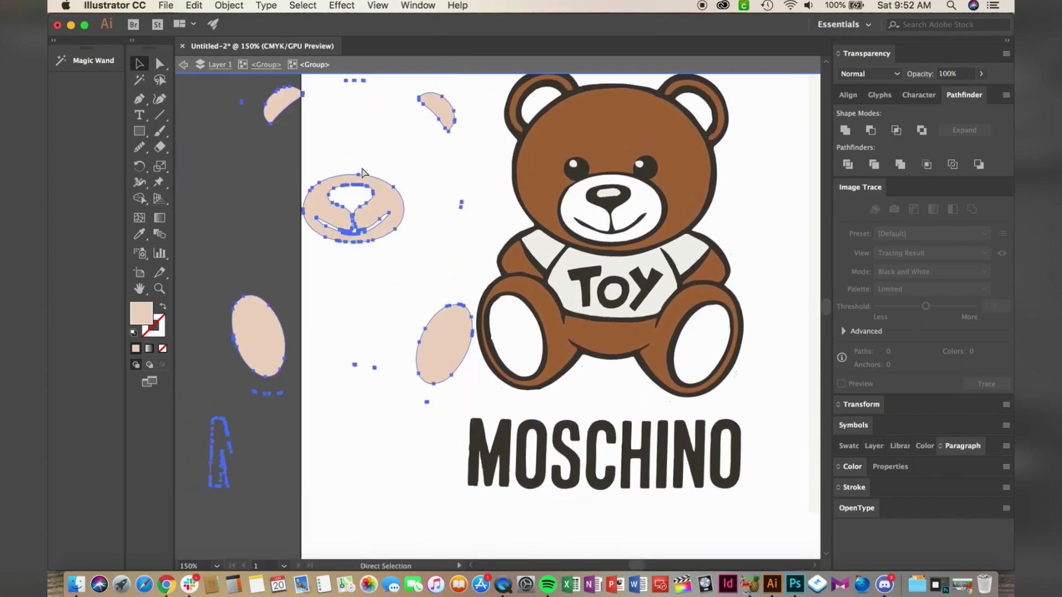
Cut the peach shapes out of the isolated group, paste them in front outside it, and shift them farther from the bear
key("super+x")
double_click(390, 226)
key("super+f")
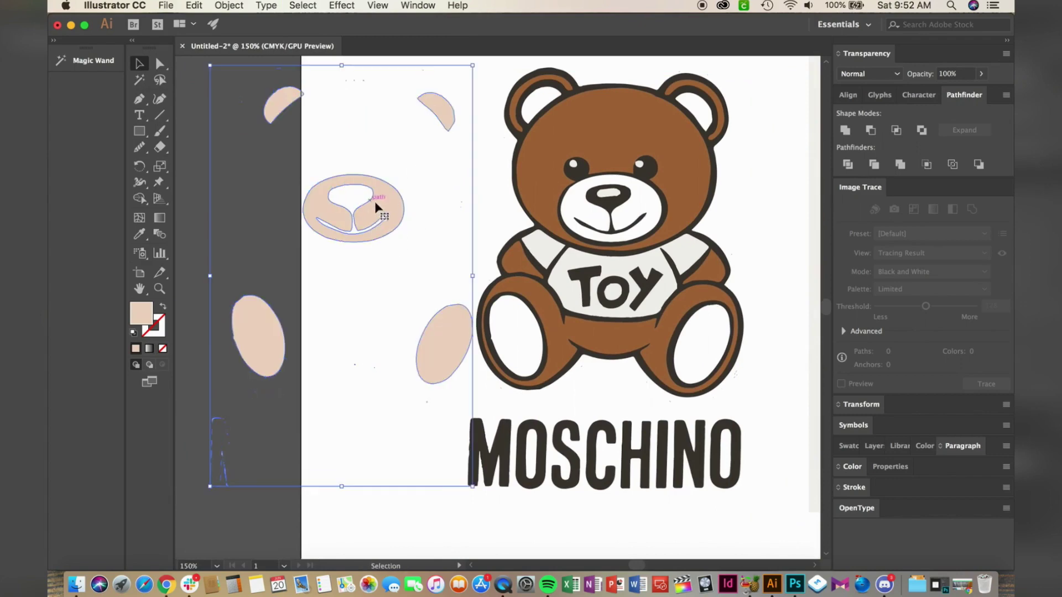
left_click_drag(376, 207, 340, 202)
scroll(430, 197, "left", 10)
scroll(430, 197, "up", 3)
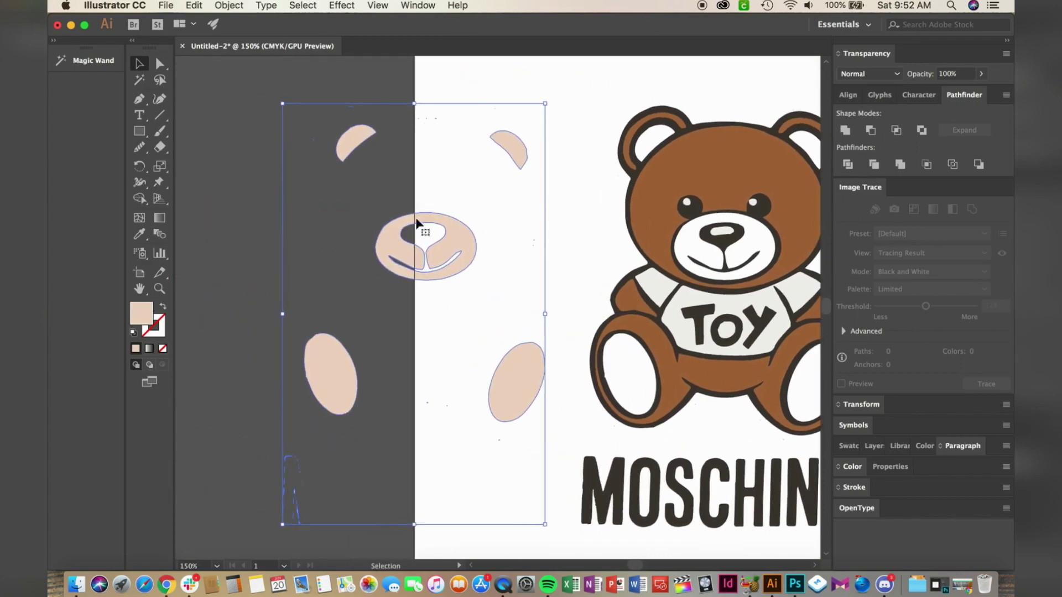
Delete the stray peach outline fragments of the letter M below the separated shapes
left_click(481, 165)
left_click(464, 243)
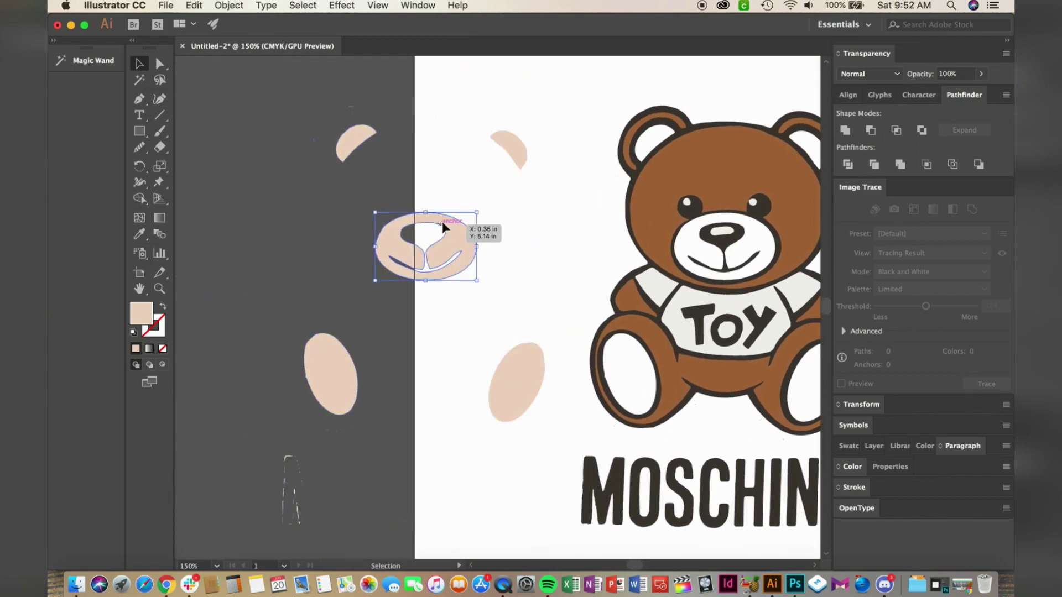
left_click(399, 148)
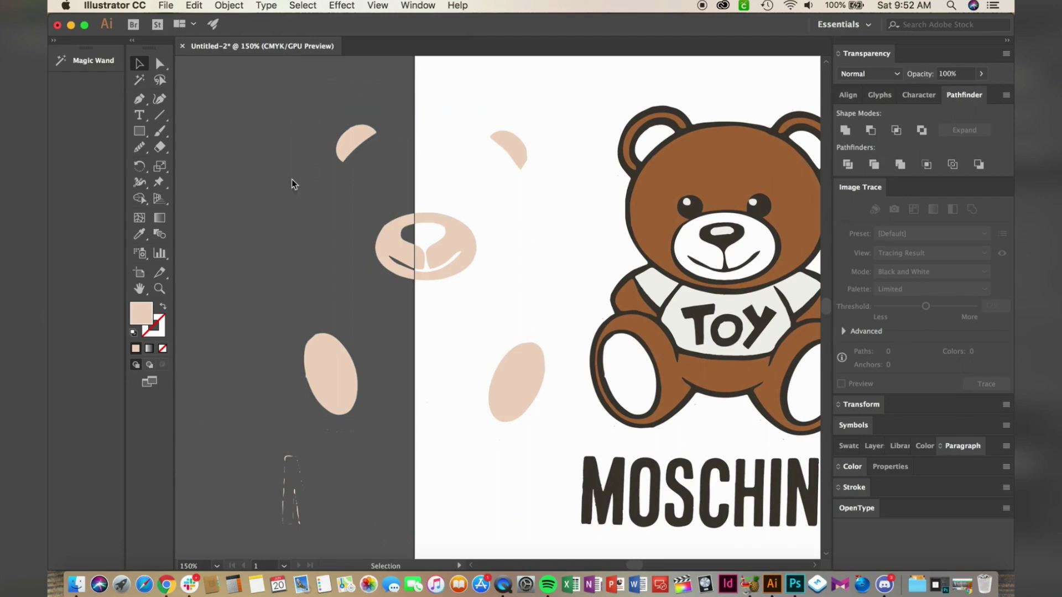
key("Delete")
scroll(272, 528, "up", 1)
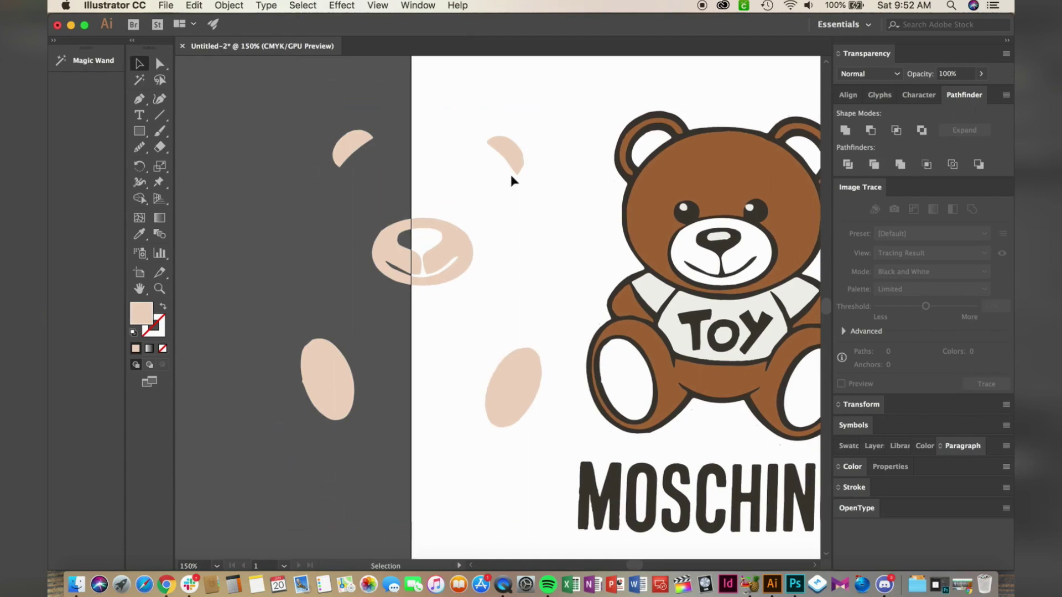
Select every shape matching the separated left inner ear's peach fill to locate stray specks
left_click_drag(545, 114, 285, 425)
left_click(353, 147)
left_click(303, 5)
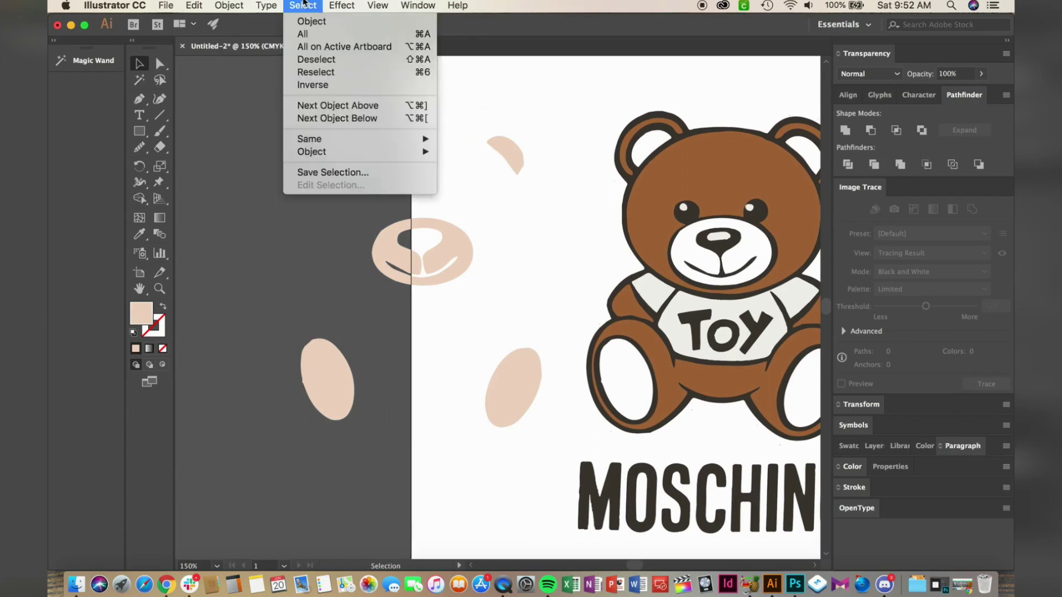
mouse_move(332, 138)
left_click(481, 173)
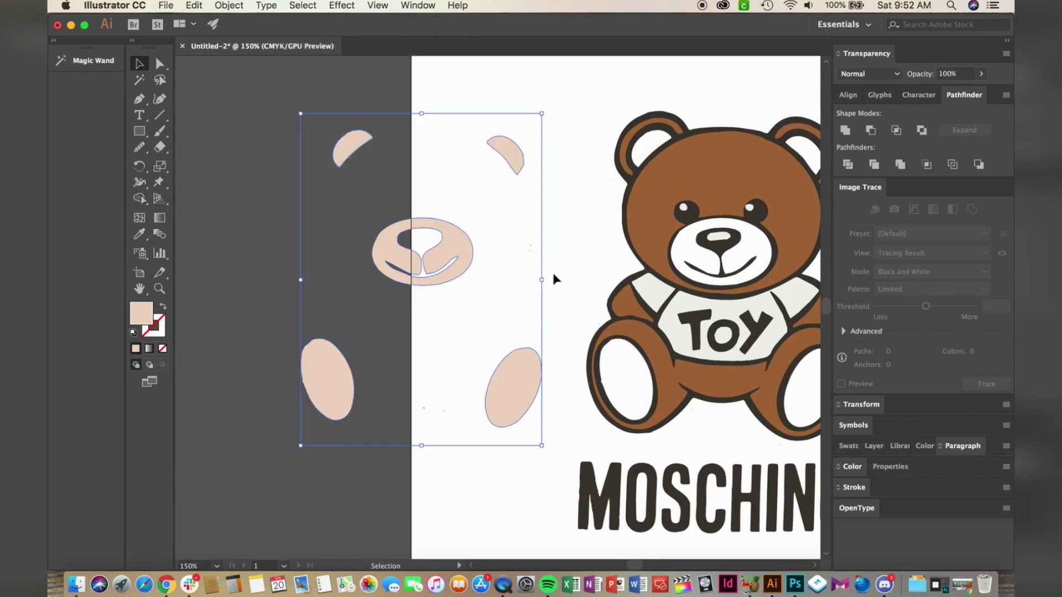
scroll(553, 275, "down", 5)
scroll(553, 275, "left", 2)
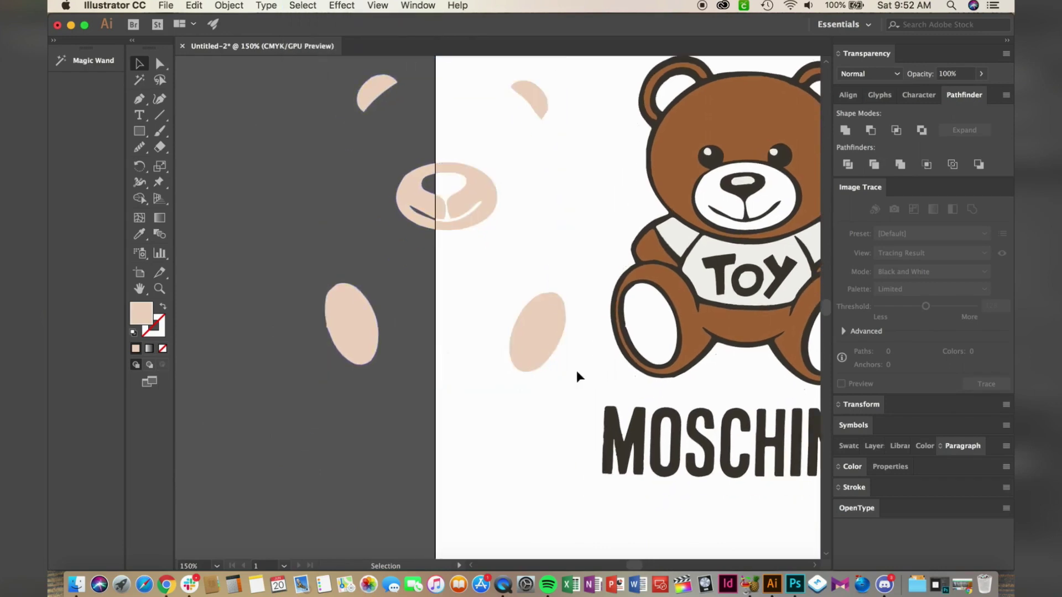
Remove the stray peach specks below the foot pads and above the inner ears
left_click_drag(577, 370, 310, 430)
left_click(541, 329, "shift")
left_click(549, 334)
left_click(303, 5)
mouse_move(337, 139)
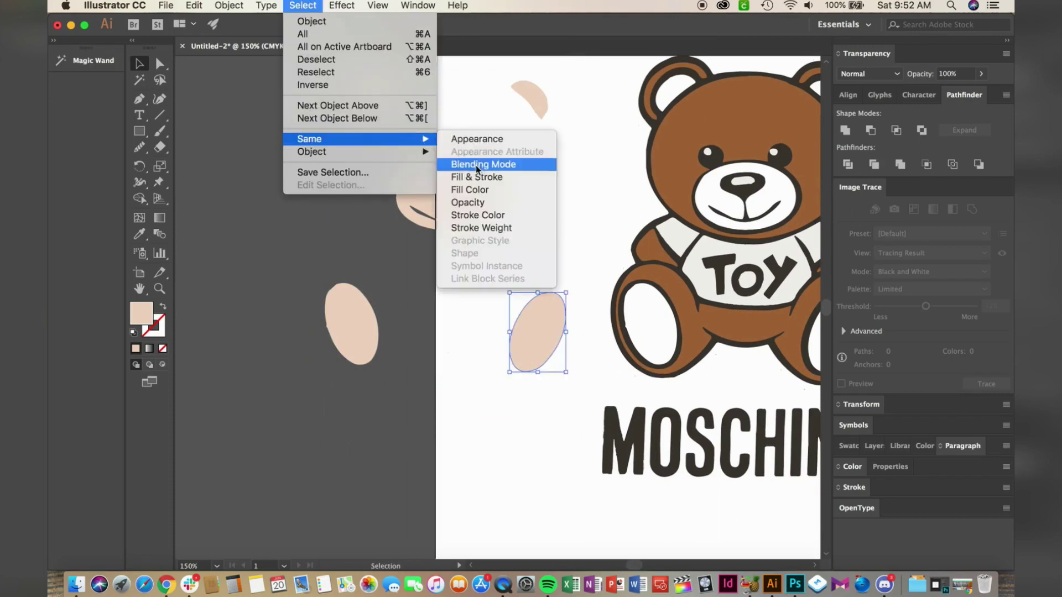
left_click(475, 165)
scroll(477, 175, "up", 3)
left_click_drag(547, 102, 296, 138)
Select all shapes with the same fill and stroke as the right inner ear to check for remaining specks
left_click(512, 168)
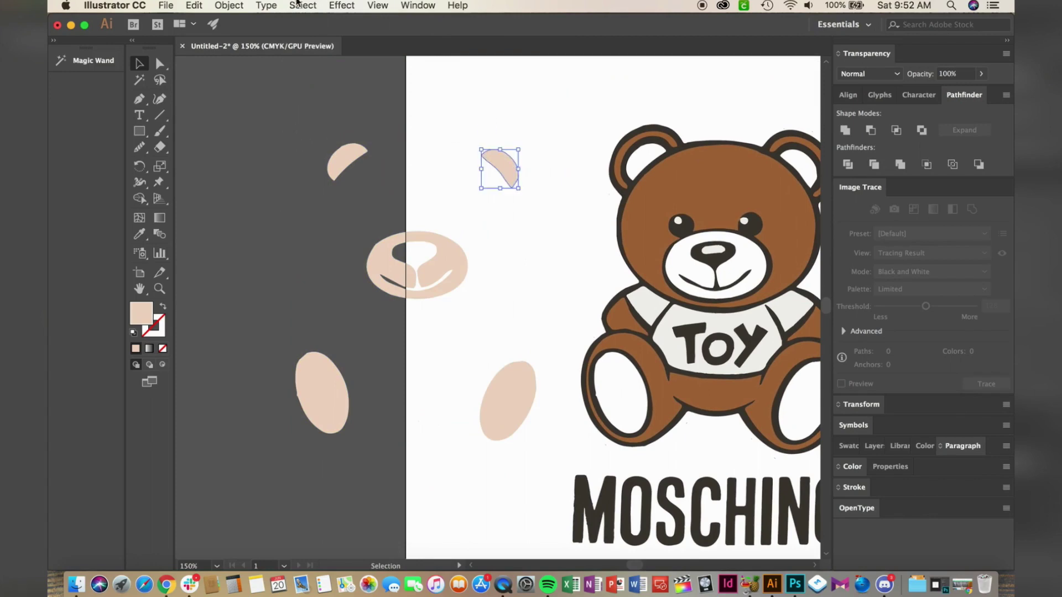
left_click(297, 5)
mouse_move(346, 145)
left_click(476, 181)
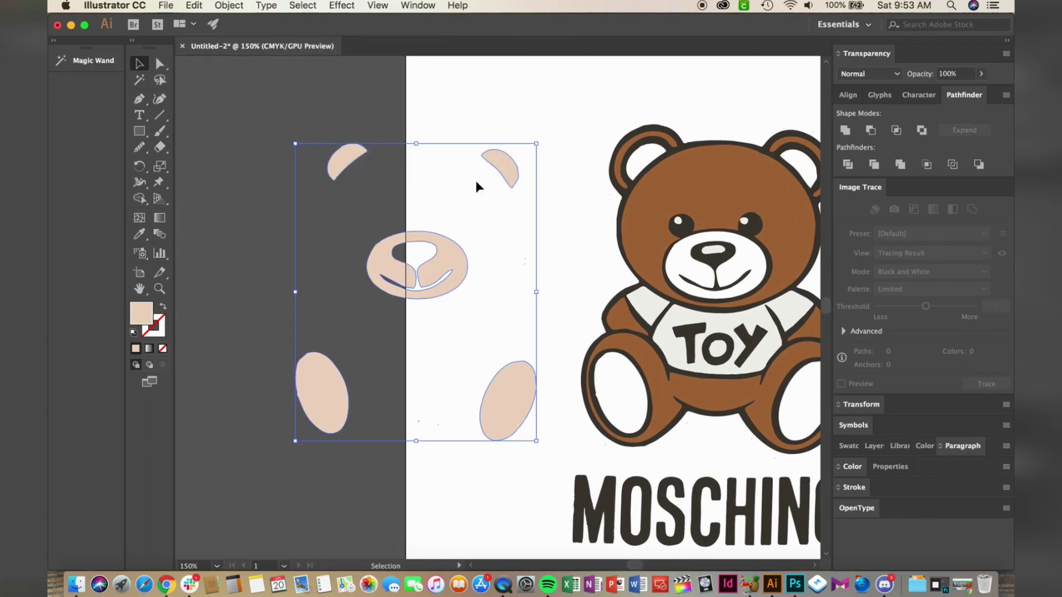
left_click(550, 133)
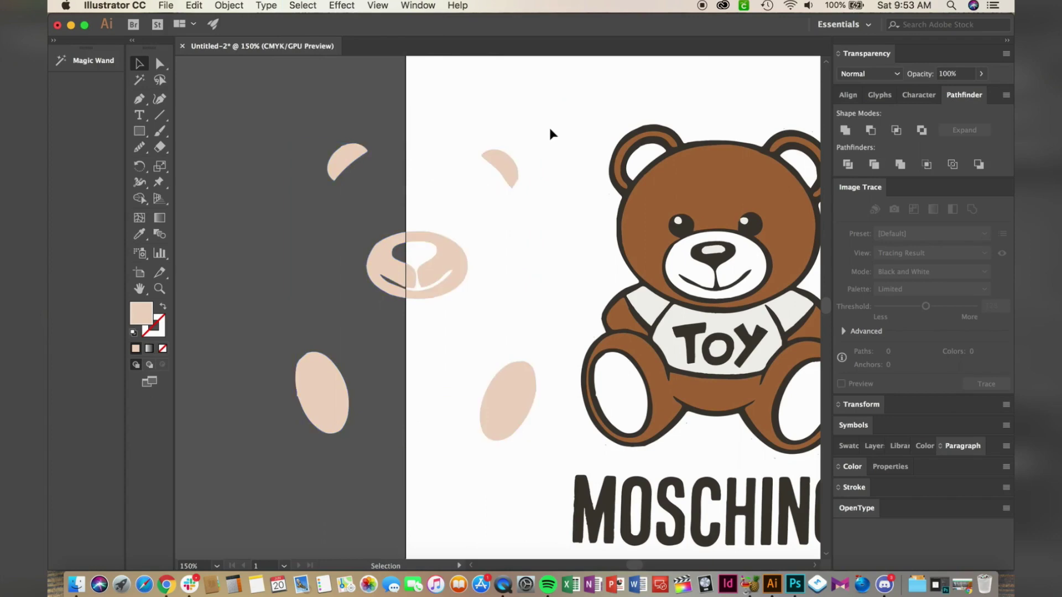
Select every brown shape in the bear by matching the fill and stroke of the head
scroll(549, 133, "right", 5)
left_click(550, 132)
left_click(550, 90)
left_click(159, 63)
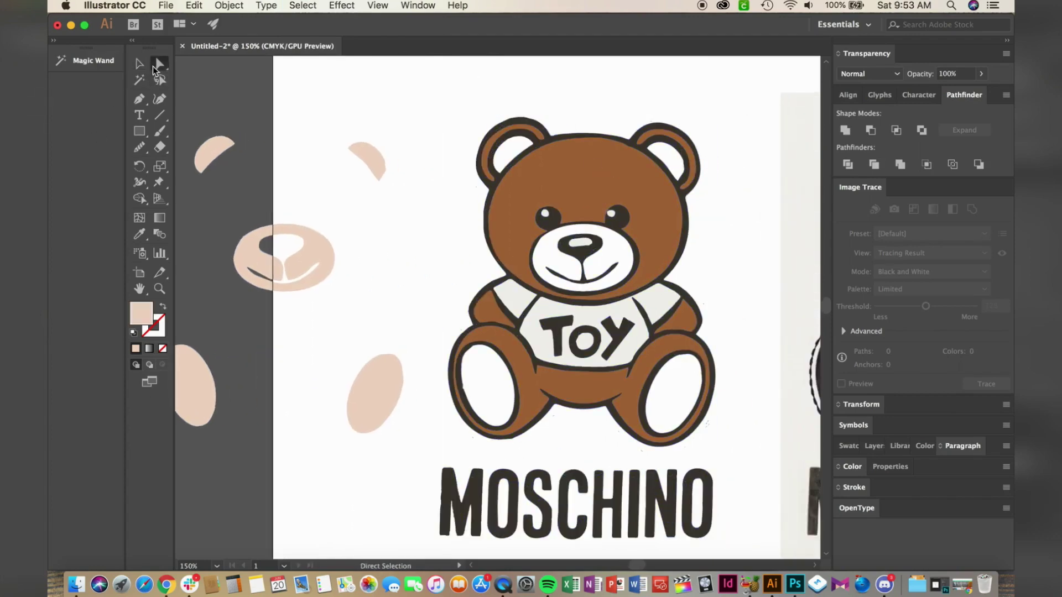
left_click(571, 161)
left_click(302, 5)
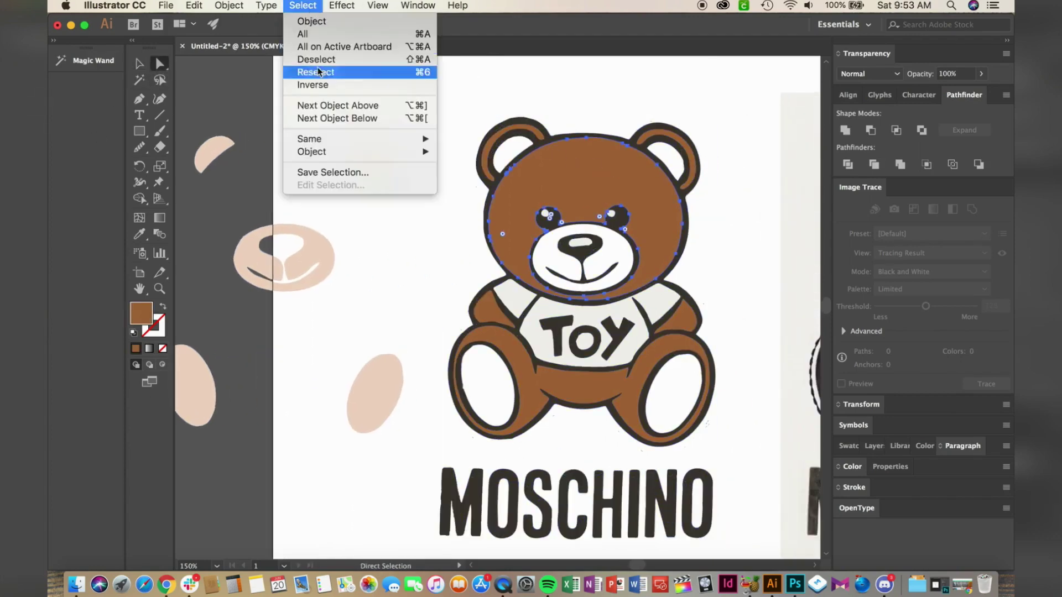
mouse_move(339, 141)
left_click(492, 177)
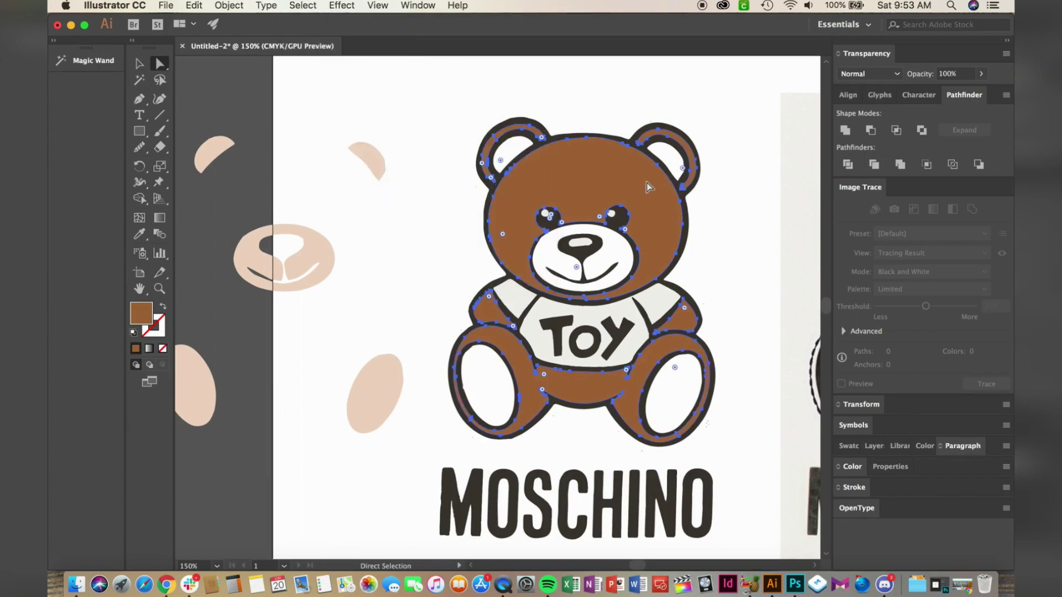
left_click(140, 63)
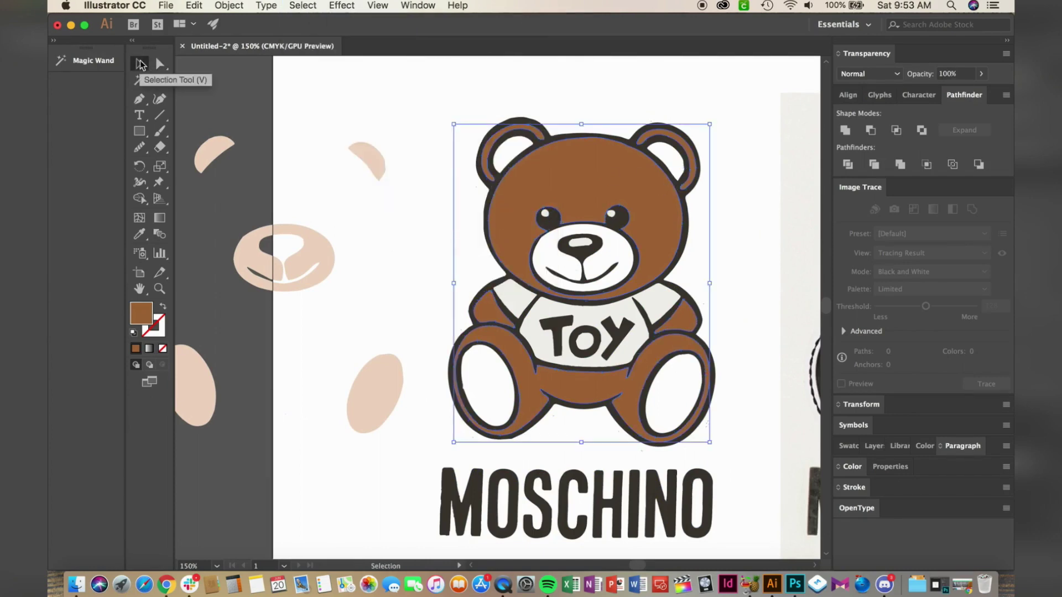
Cut the brown shapes, paste them in front and align them over the separated peach shapes
key("super+x")
scroll(332, 101, "left", 3)
key("super+f")
left_click_drag(726, 153, 416, 181)
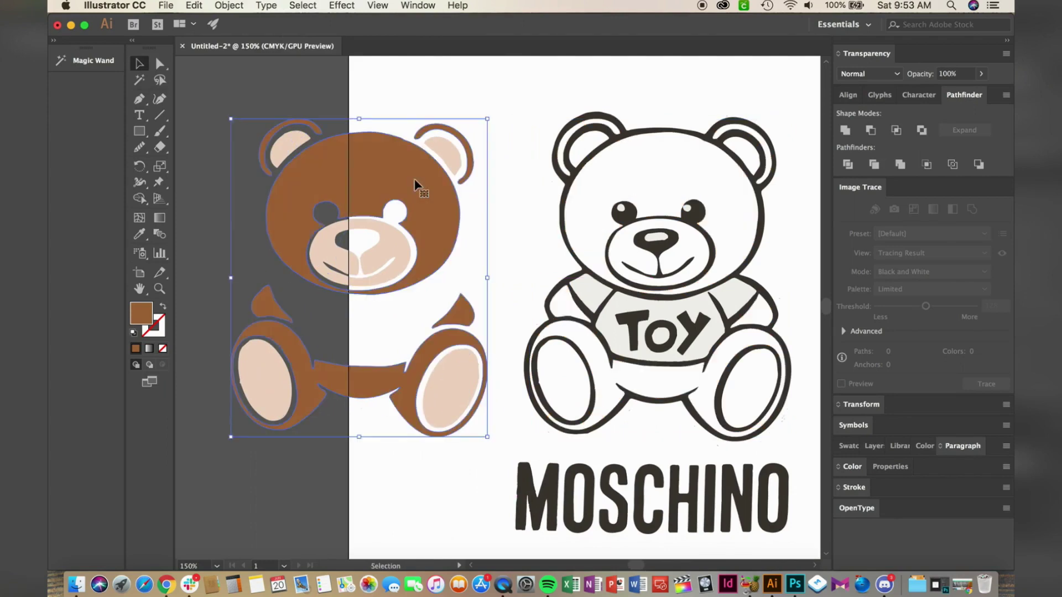
left_click(520, 164)
Try to select the bear's light gray shirt shapes with the Magic Wand
scroll(520, 163, "right", 3)
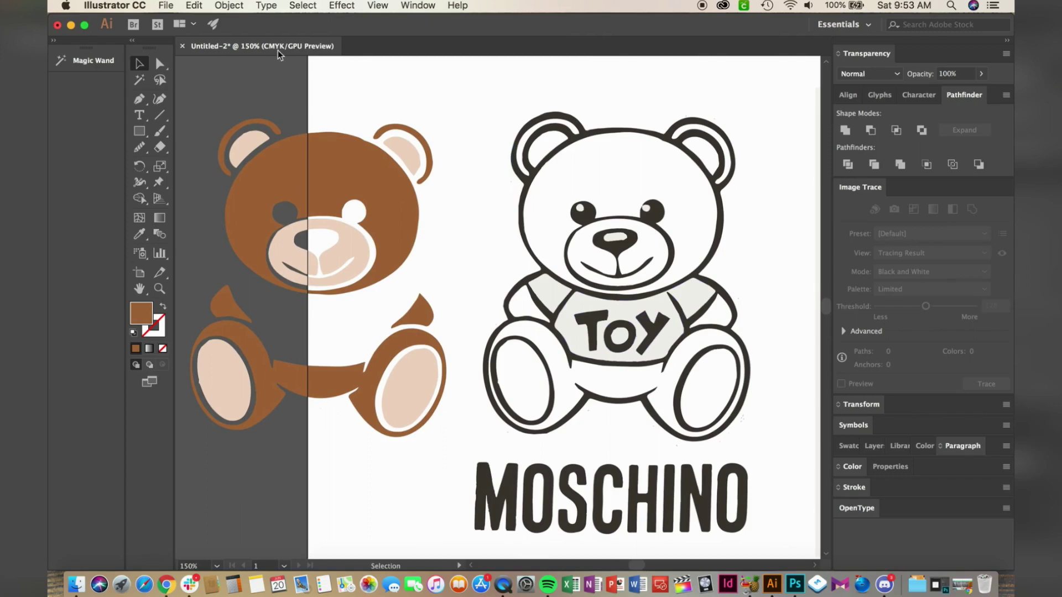
left_click(139, 80)
left_click(696, 299)
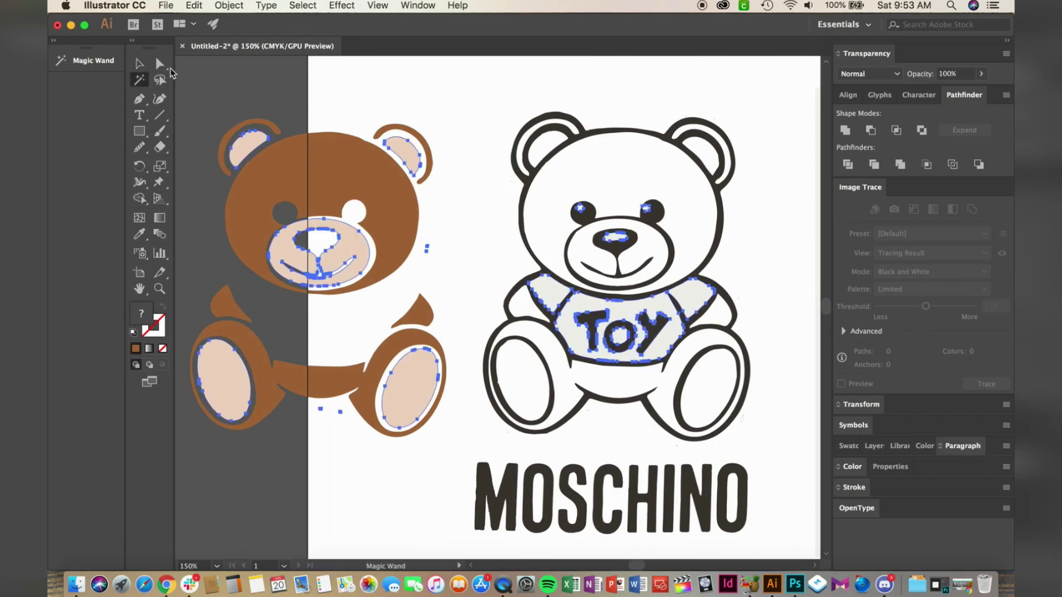
left_click(159, 65)
left_click(443, 136)
Select all light gray shapes matching the shirt's fill and stroke and move them out to the left of the brown bear
left_click(695, 303)
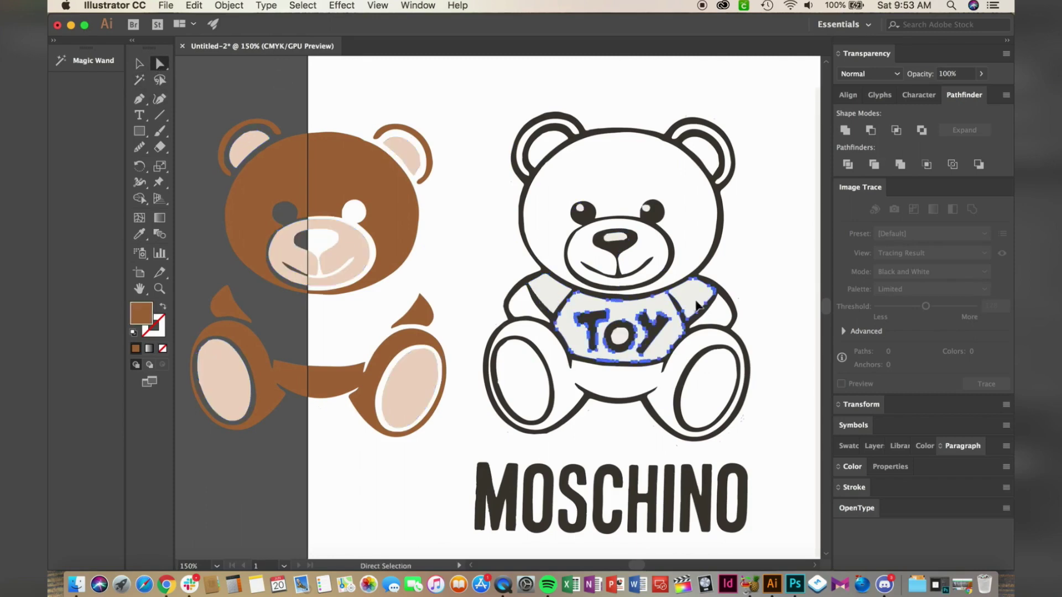
left_click(314, 5)
mouse_move(401, 143)
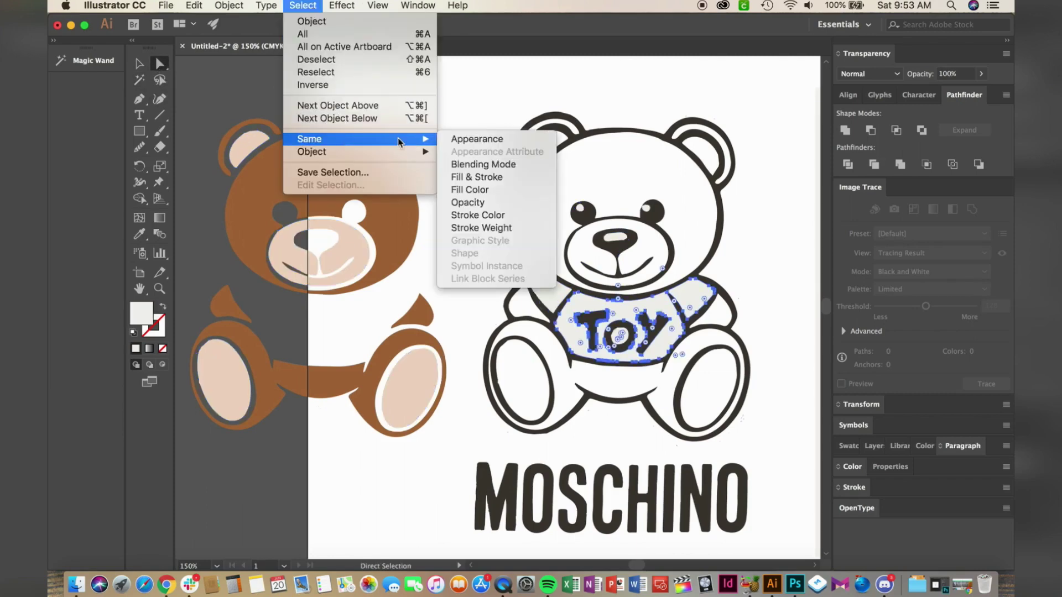
left_click(472, 178)
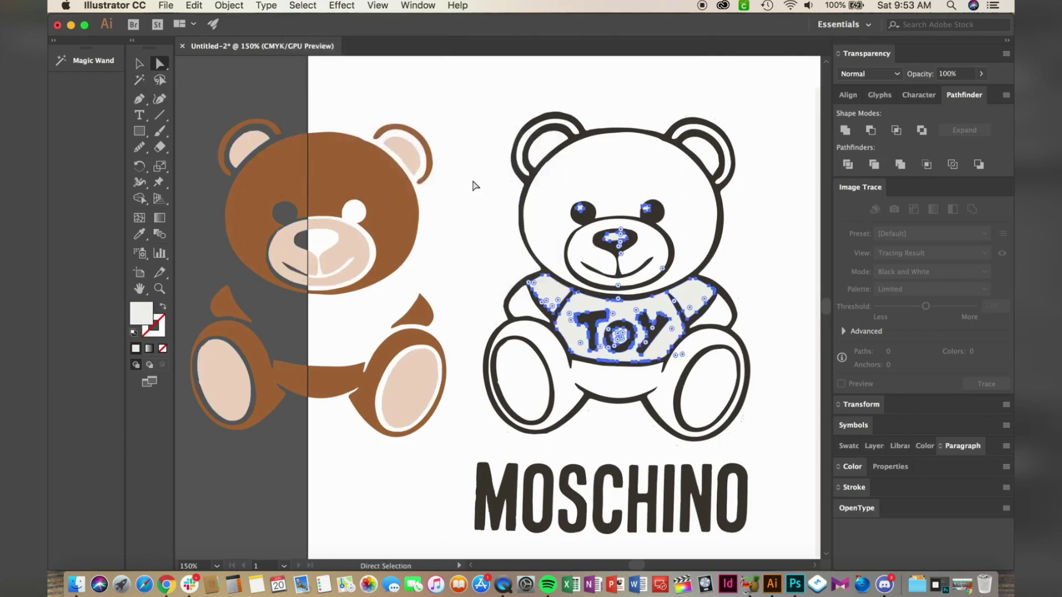
left_click(139, 66)
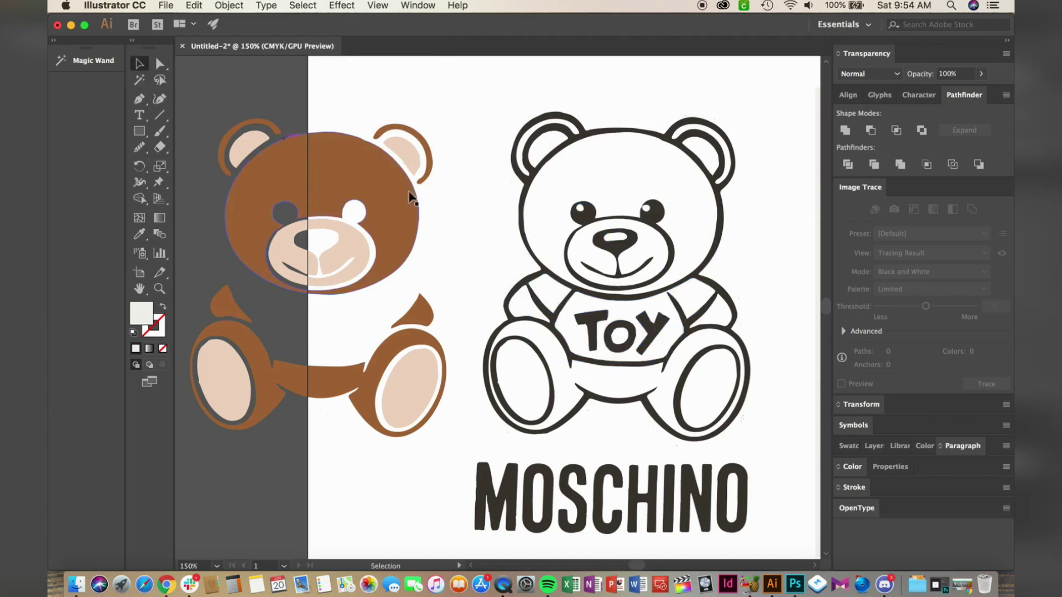
left_click_drag(606, 242, 327, 273)
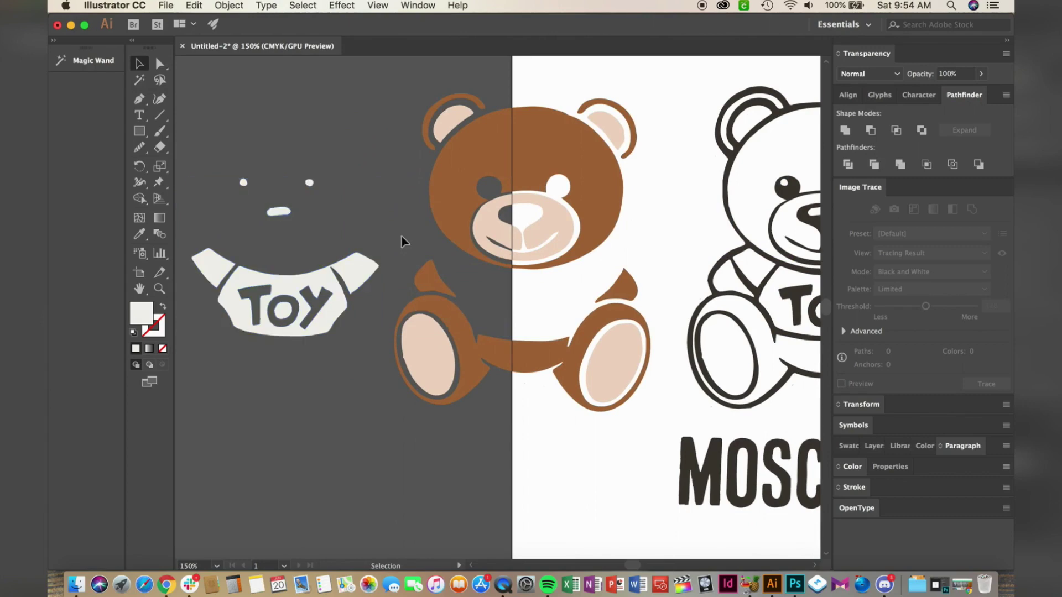
scroll(400, 234, "right", 5)
left_click(716, 197)
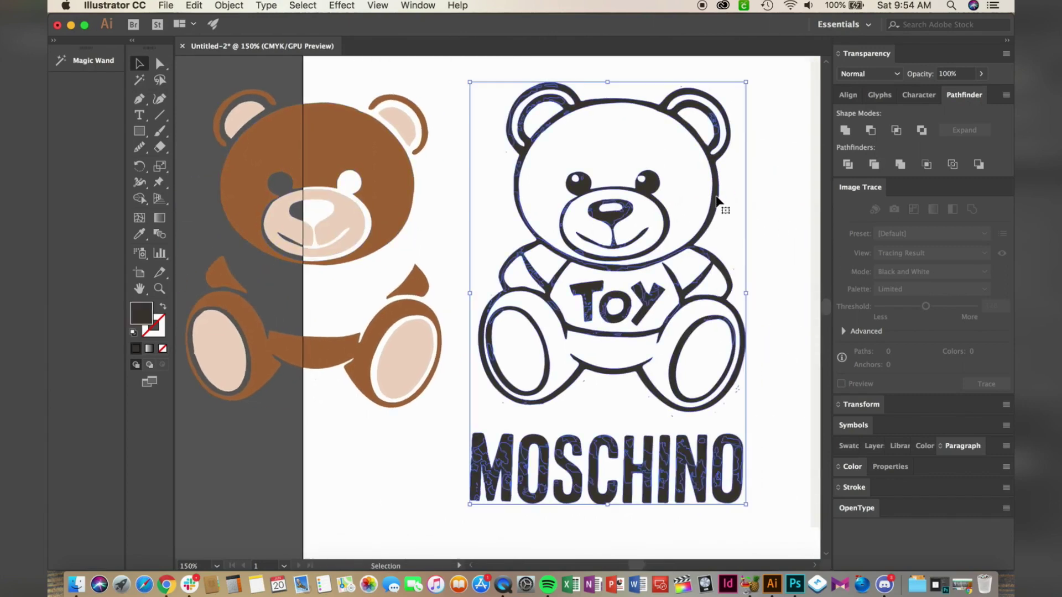
double_click(740, 449)
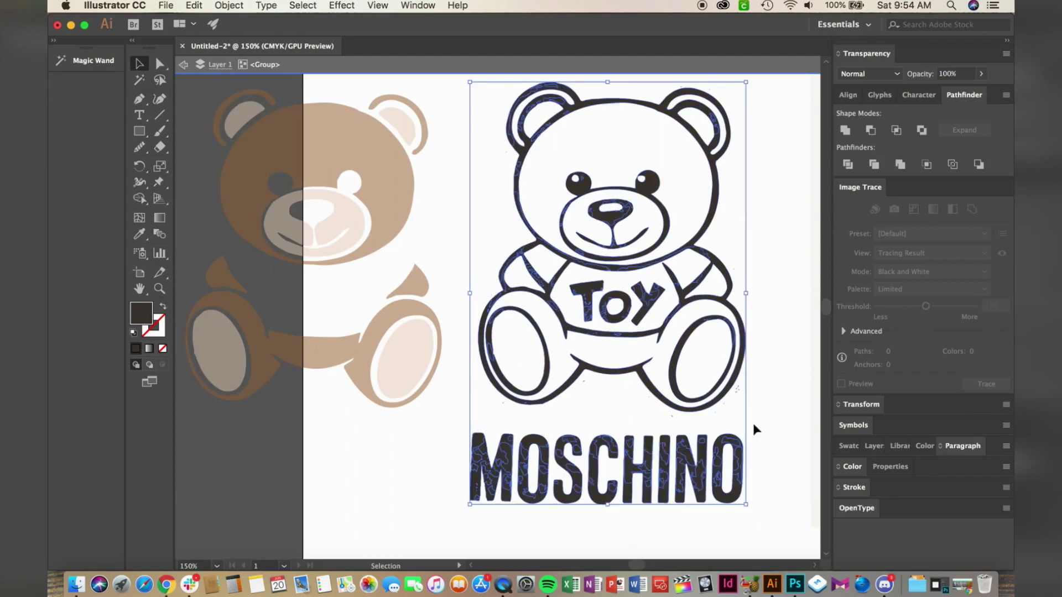
Add the text MOSCHINO below the traced lettering and enlarge it to about the lettering's width
key("t")
left_click_drag(771, 429, 470, 489)
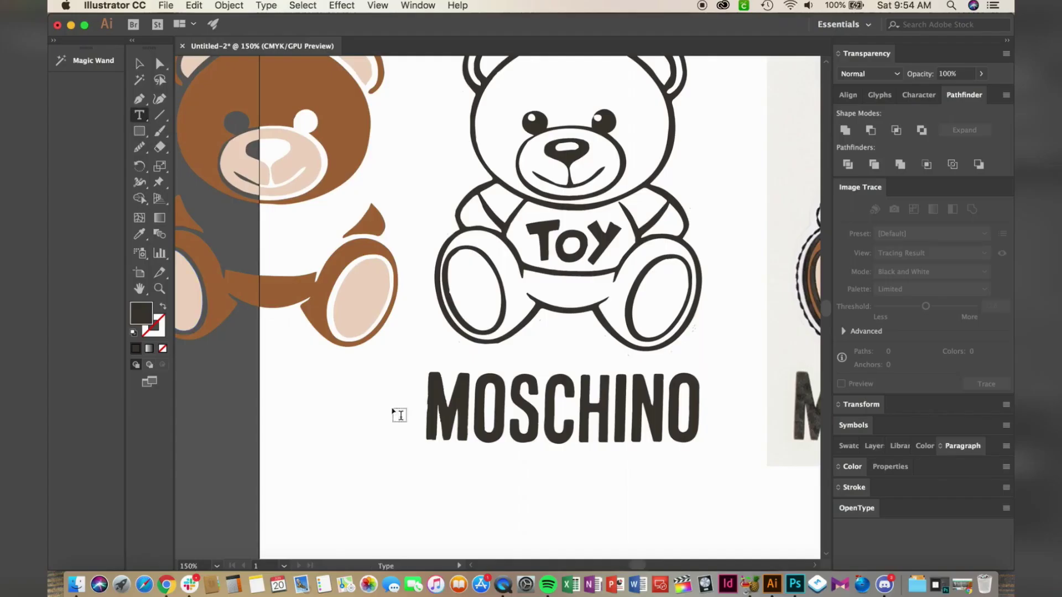
left_click(429, 483)
type("MOSCHINO")
left_click(140, 63)
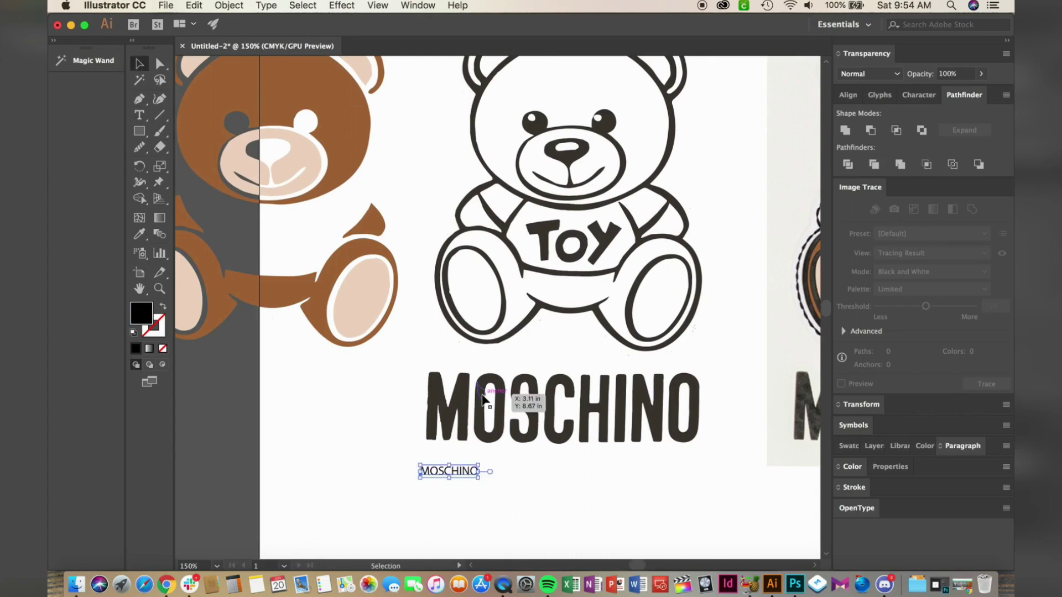
left_click_drag(480, 479, 698, 547)
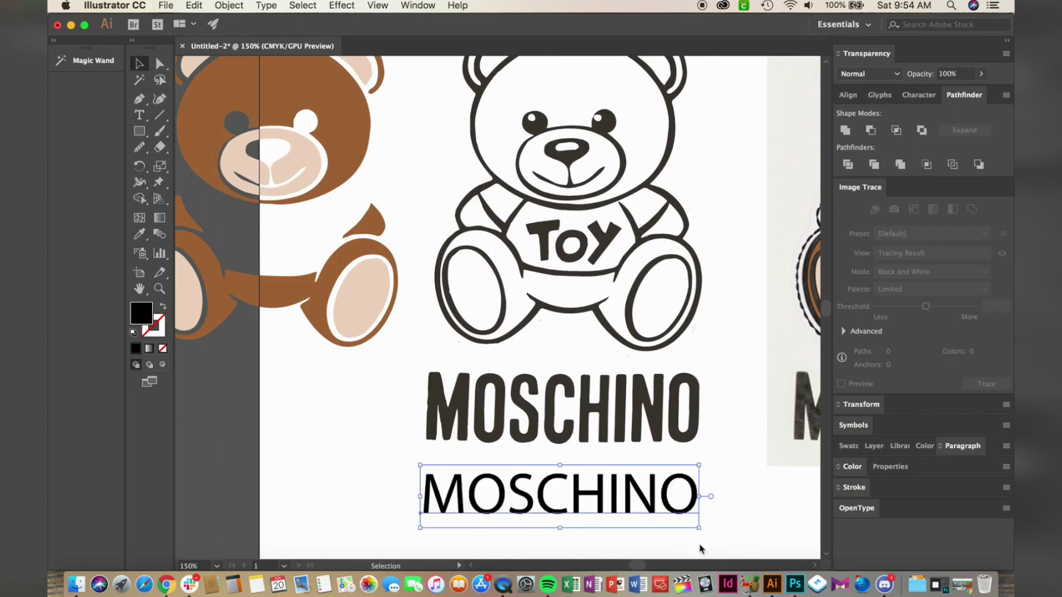
left_click_drag(553, 492, 553, 469)
Change the font of the new MOSCHINO text to Bebas Regular
left_click(919, 95)
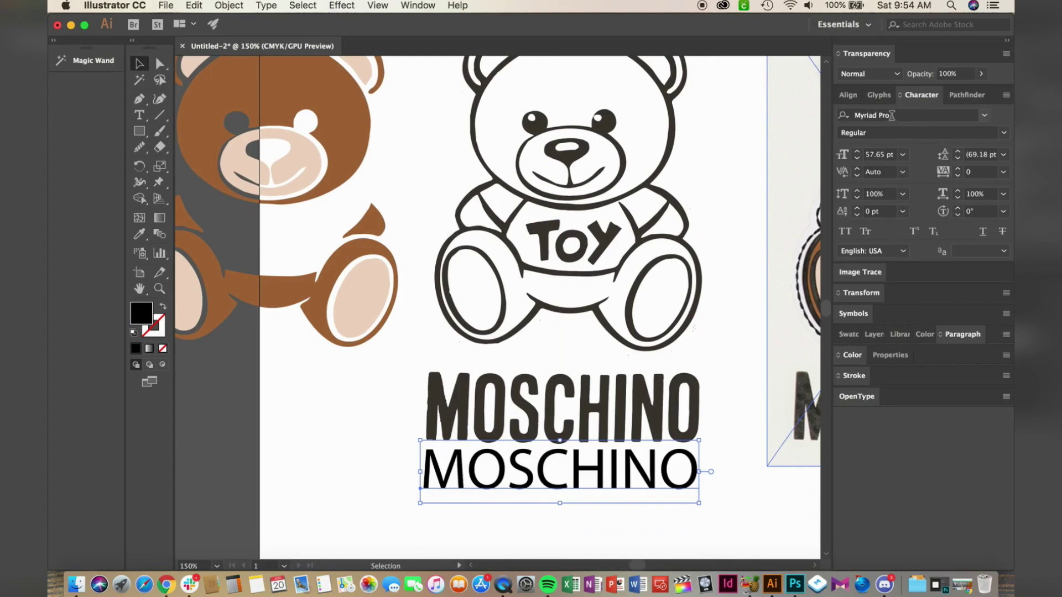
left_click(892, 115)
type("be")
left_click(830, 168)
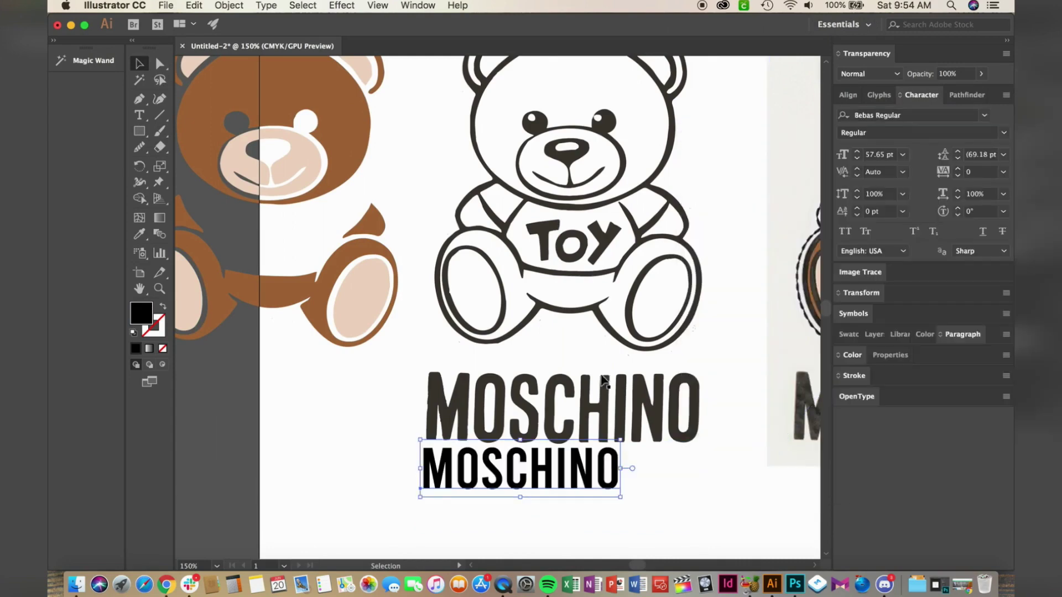
Scale and position the MOSCHINO text so it covers the traced lettering
left_click_drag(616, 500, 688, 422)
left_click_drag(417, 362, 424, 363)
left_click_drag(564, 442, 562, 457)
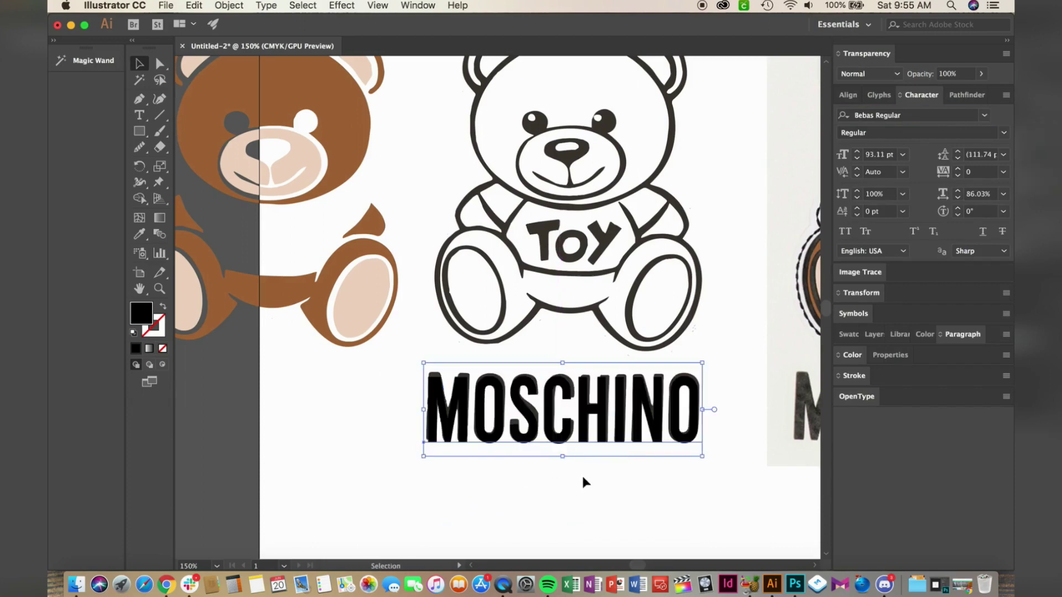
Lock the new MOSCHINO text and delete the traced lettering beneath it
left_click(299, 6)
mouse_move(251, 86)
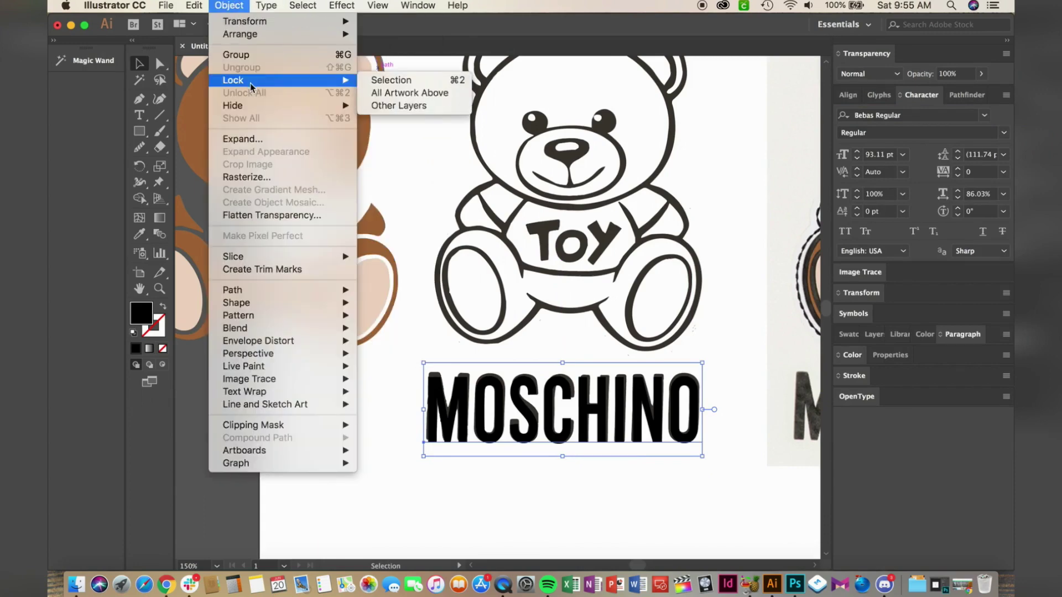
left_click(391, 80)
left_click_drag(739, 367, 390, 495)
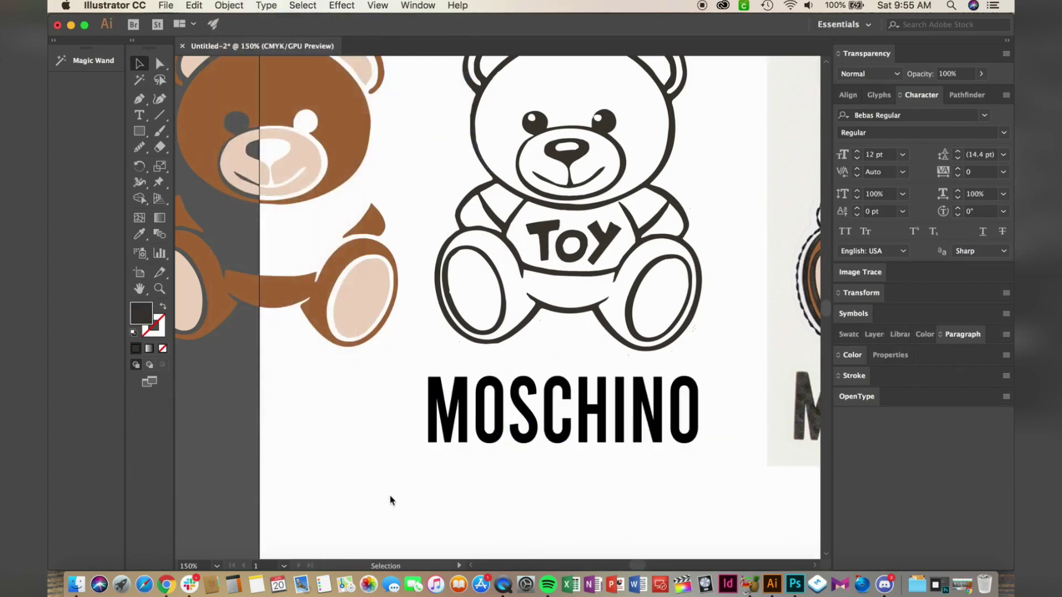
Unlock the MOSCHINO text and recolor it with the dark color sampled from the TOY lettering
left_click(301, 5)
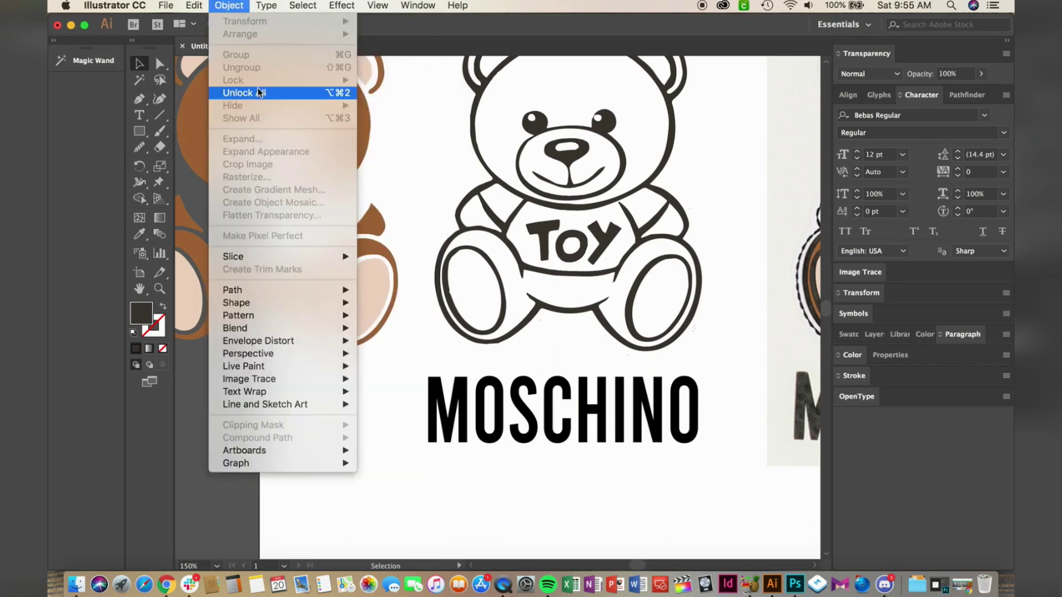
left_click(263, 89)
left_click(139, 233)
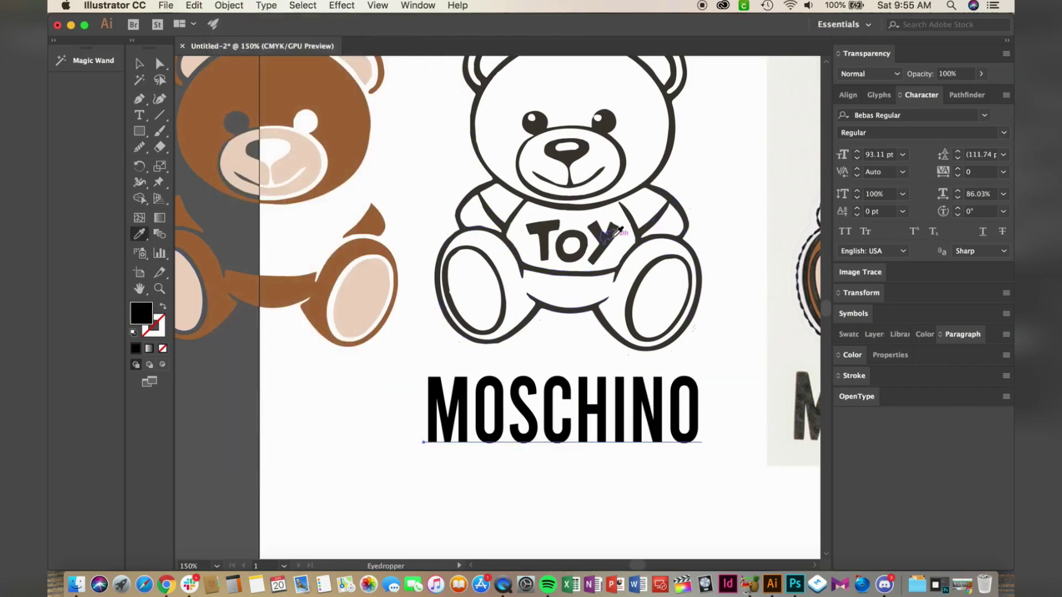
left_click(605, 235)
left_click(139, 63)
left_click(309, 373)
Stretch the MOSCHINO text slightly upward toward the bear's feet
scroll(309, 373, "up", 4)
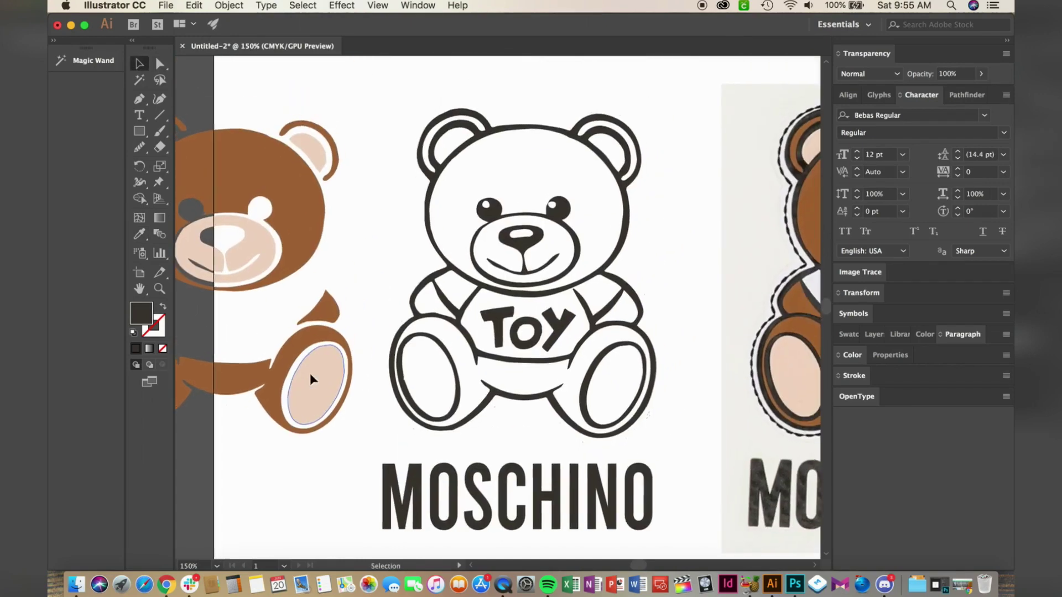
scroll(681, 140, "right", 5)
left_click(375, 464)
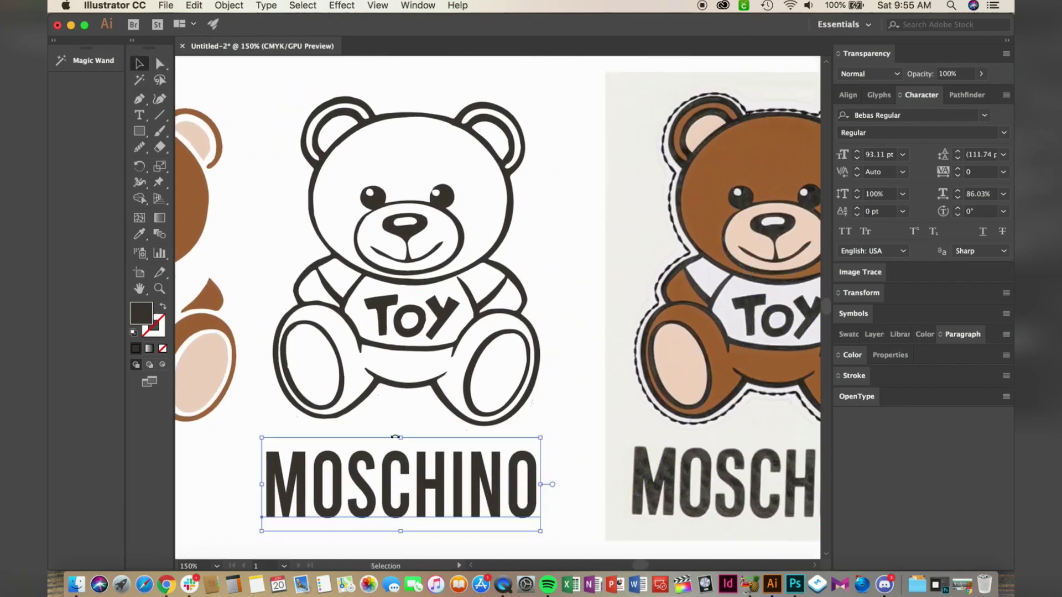
left_click_drag(400, 438, 400, 436)
left_click(547, 373)
Try to combine the bear's dark outline pieces with the Pathfinder Merge operation
scroll(563, 370, "up", 2)
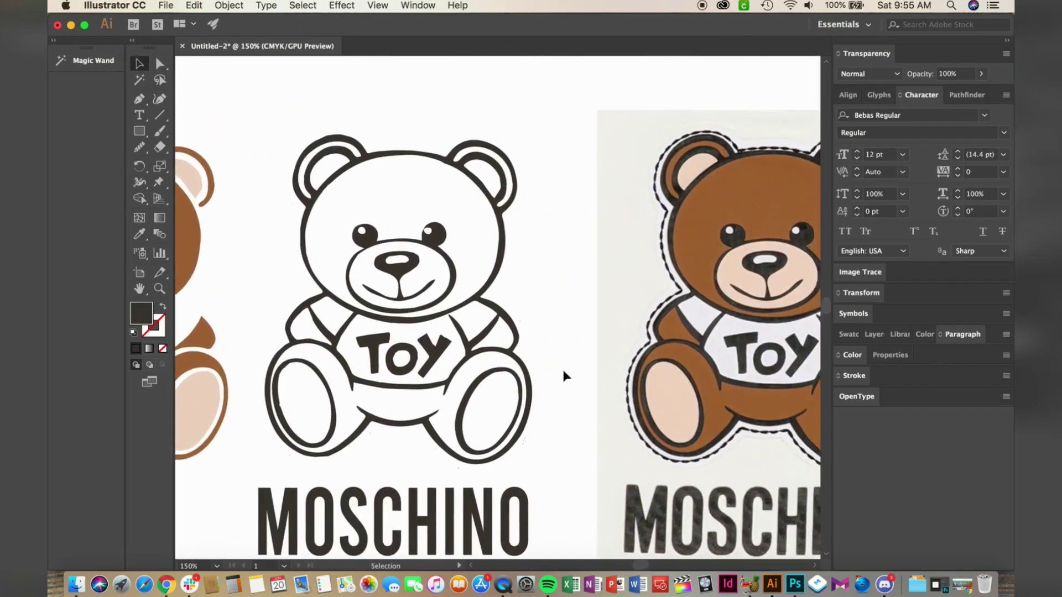
scroll(563, 371, "down", 2)
scroll(563, 370, "right", 4)
scroll(563, 370, "left", 4)
left_click(547, 224)
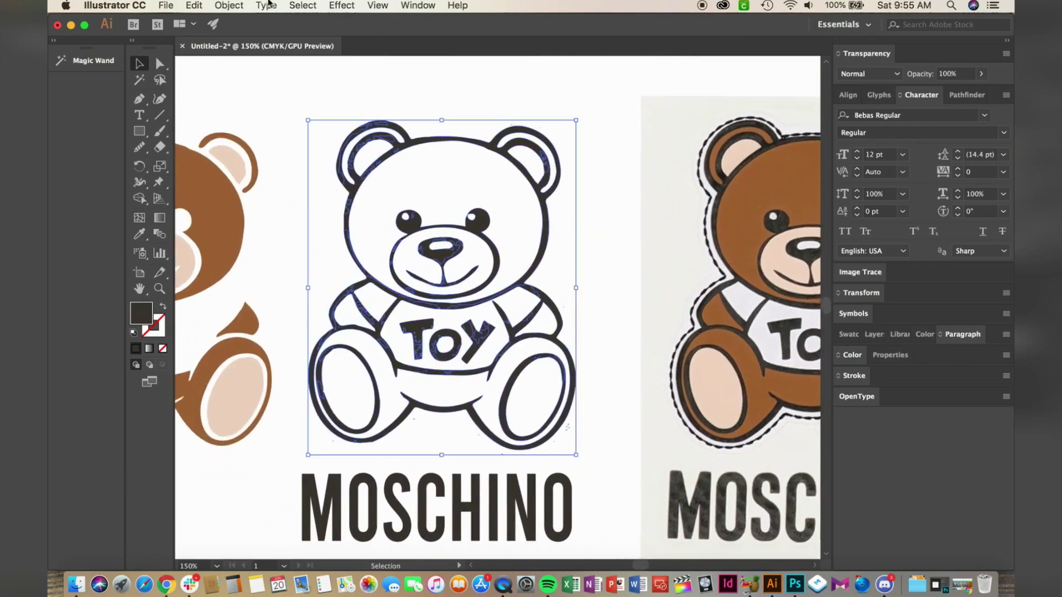
left_click(301, 5)
mouse_move(231, 2)
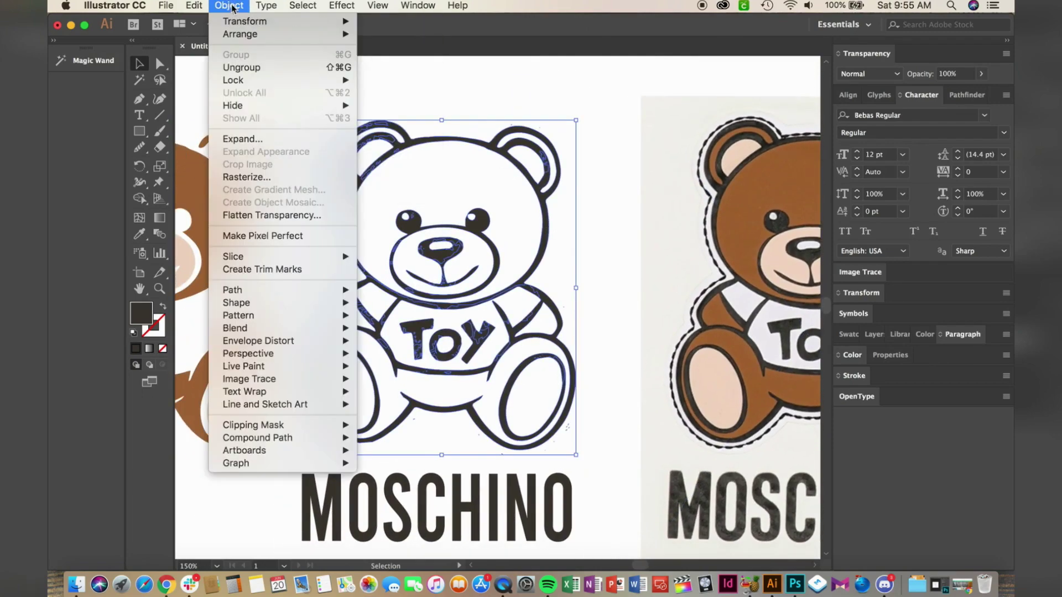
left_click(231, 7)
left_click(965, 95)
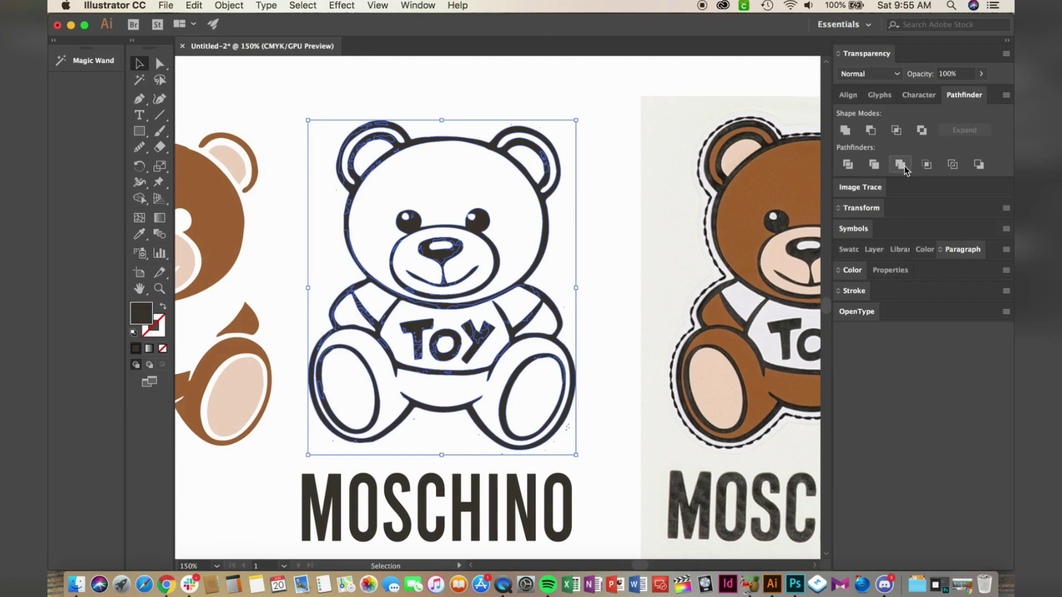
left_click(901, 164)
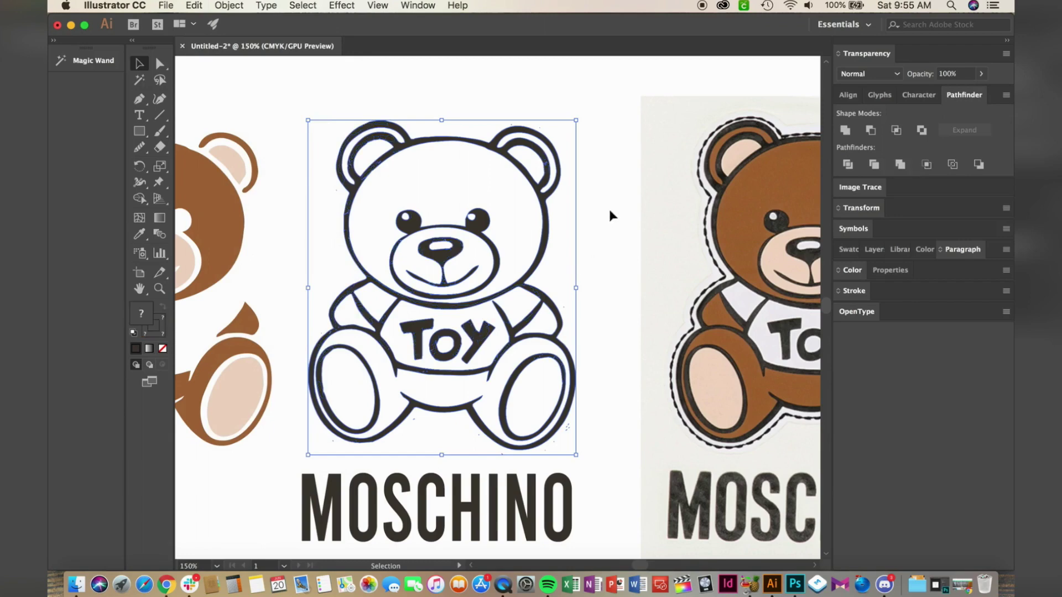
key("super+z")
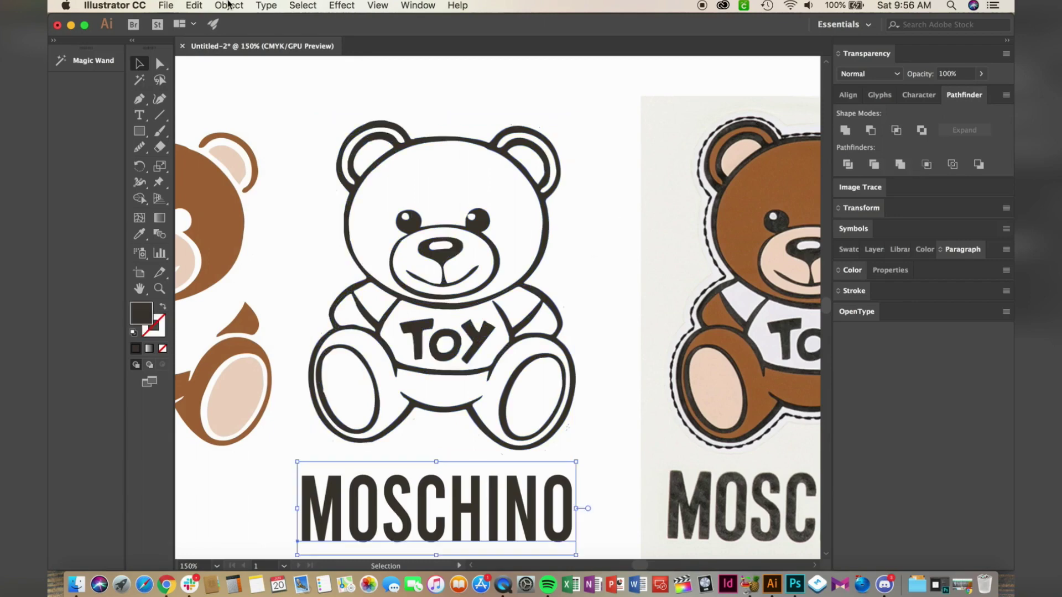
Make the bear's dark outline group into a compound path
left_click(551, 217)
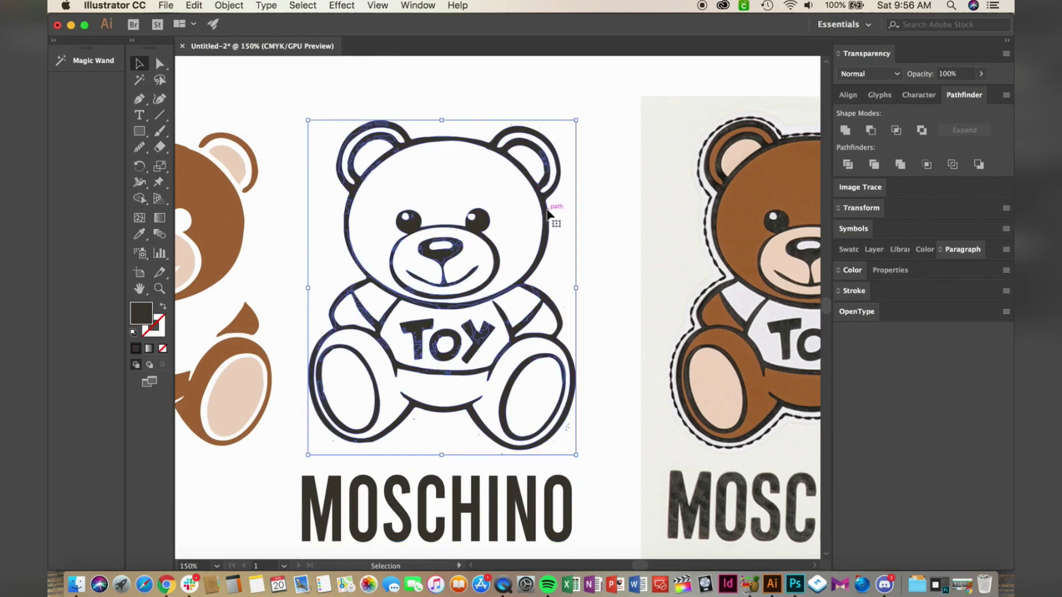
left_click(229, 5)
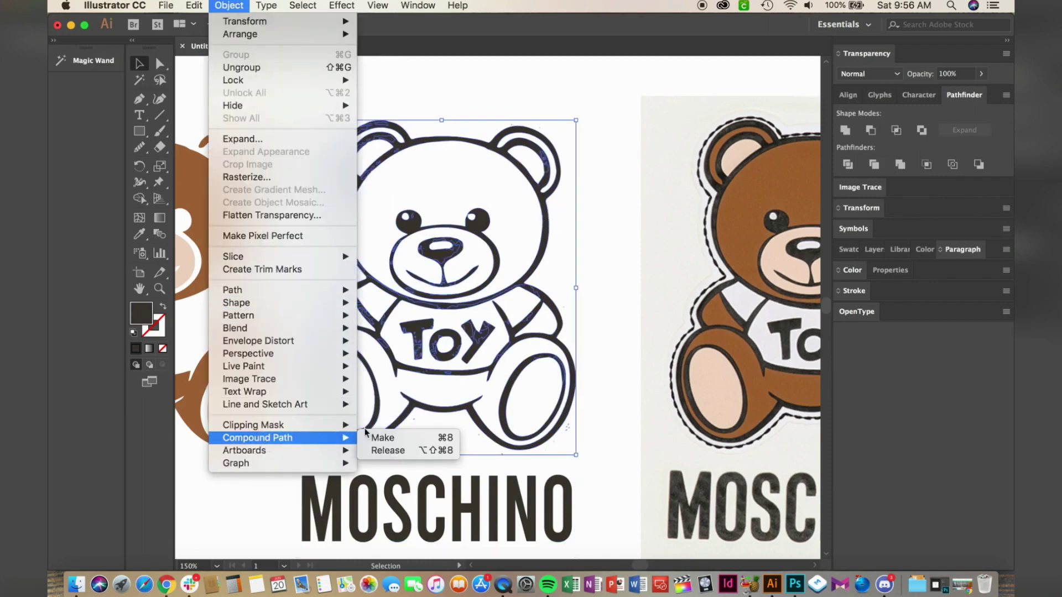
left_click(378, 438)
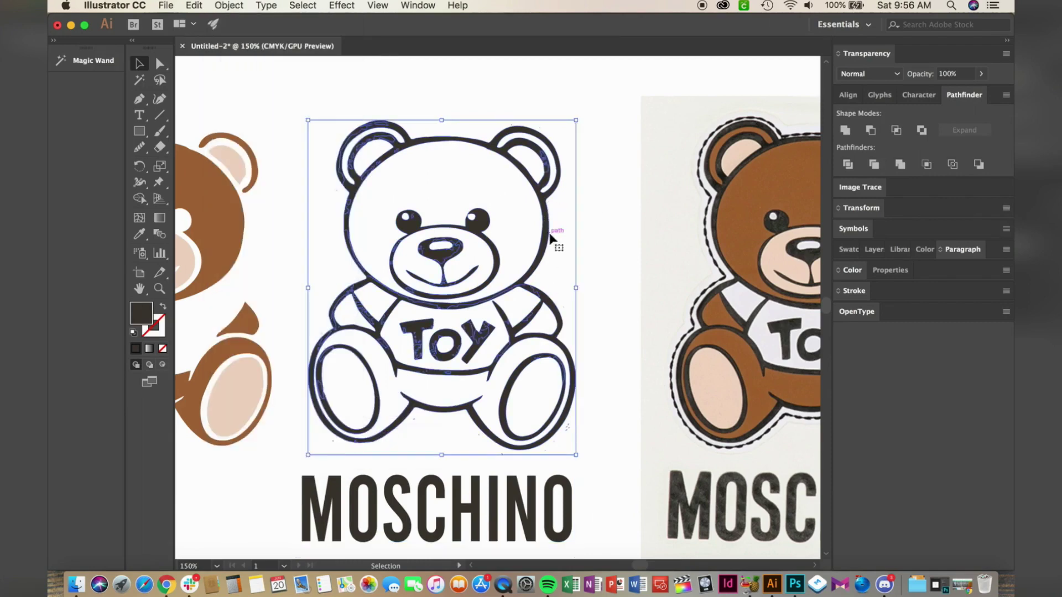
Make a compound path from the MOSCHINO text and the bear's dark outline
left_click(558, 495)
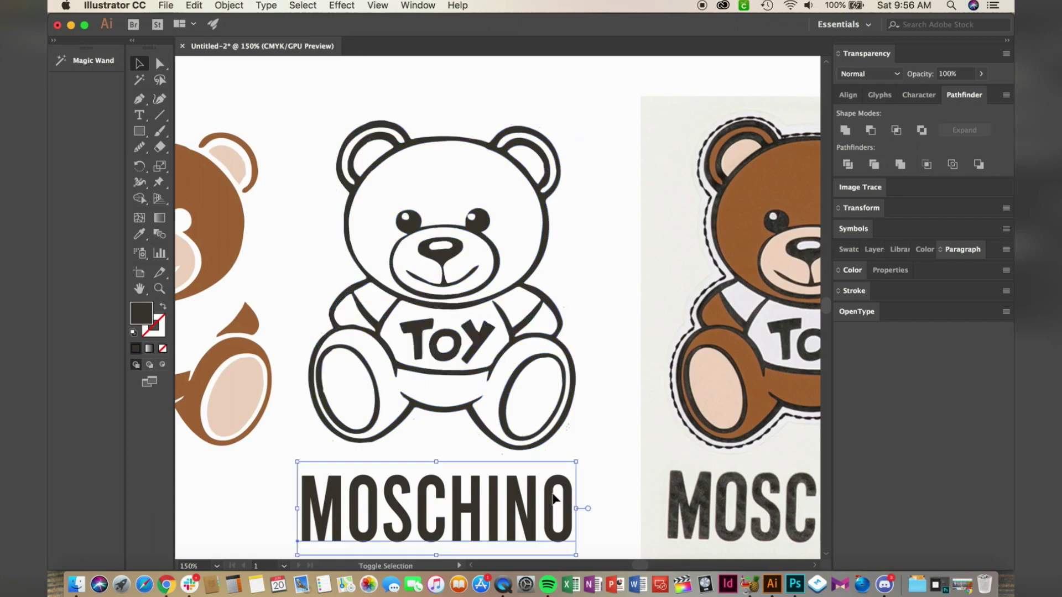
left_click(545, 232, "shift")
left_click(303, 5)
mouse_move(239, 3)
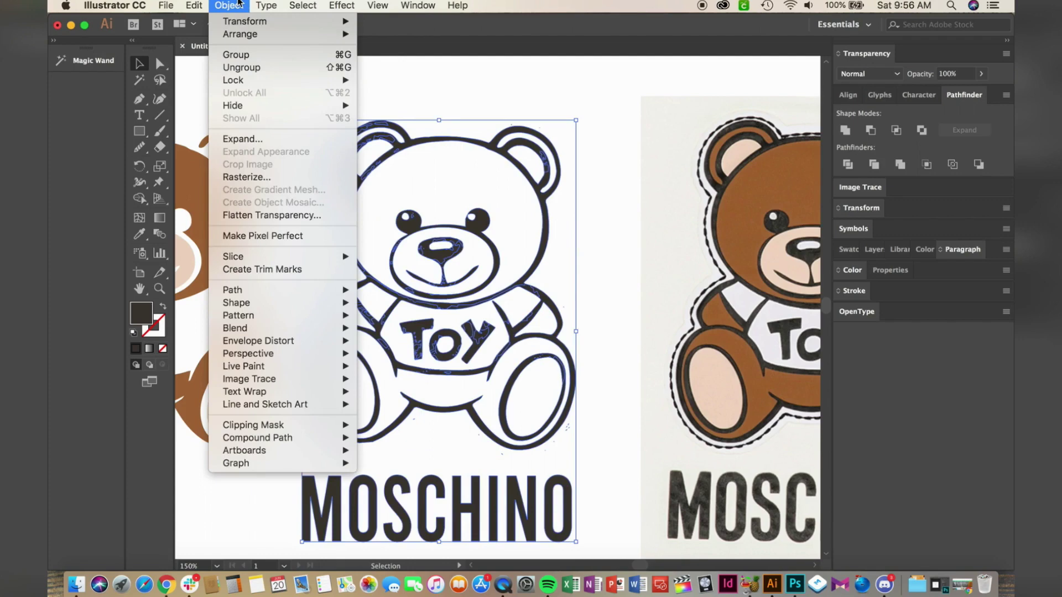
mouse_move(288, 438)
left_click(369, 439)
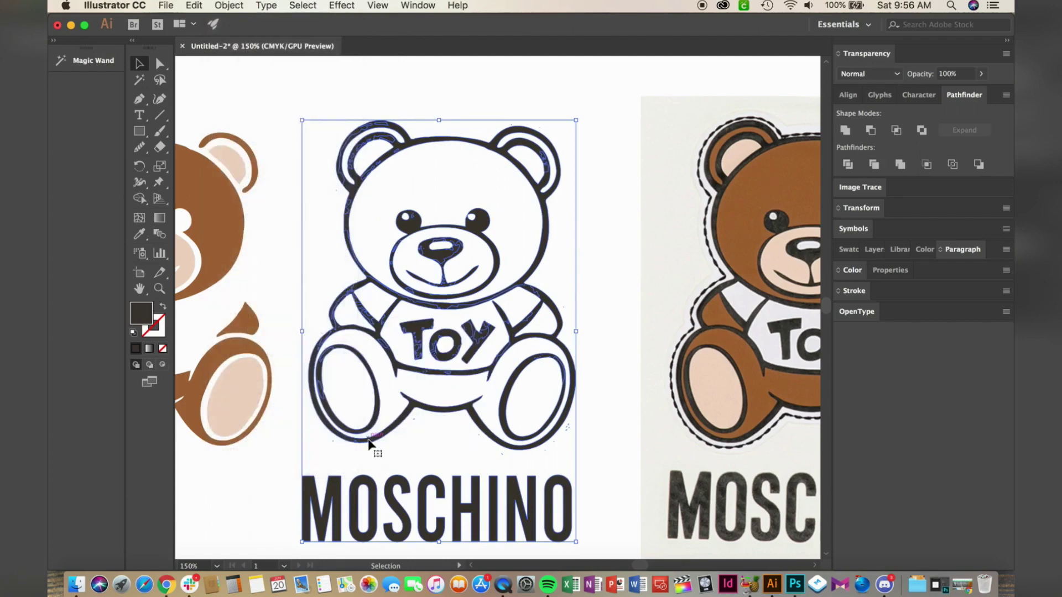
left_click(586, 267)
Select the brown head, ear, arm and leg pieces together and move them into place on the bear's dark outline
scroll(586, 266, "left", 5)
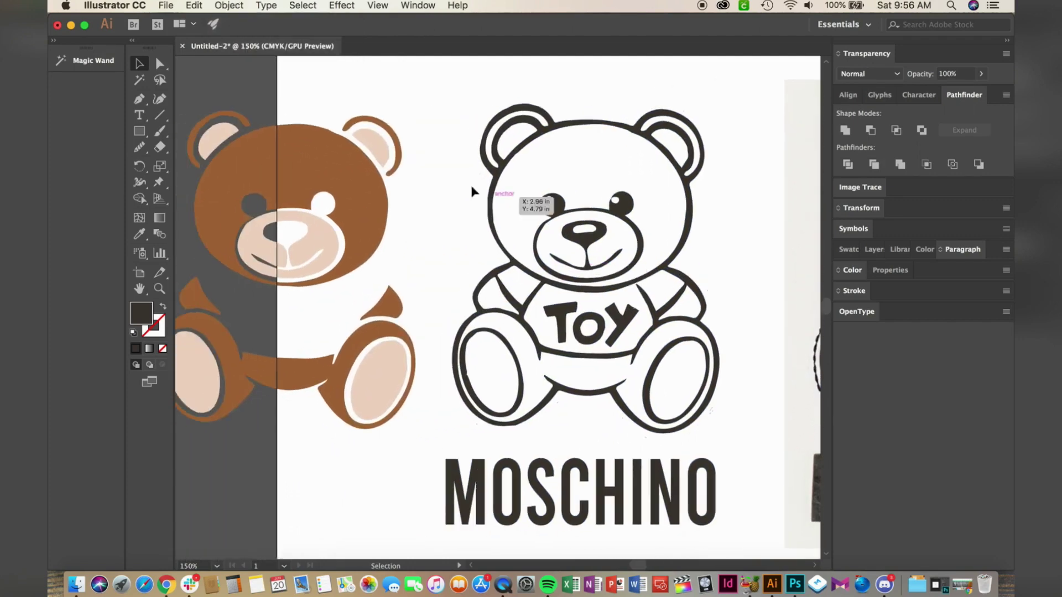
left_click_drag(326, 162, 590, 131)
key("super+z")
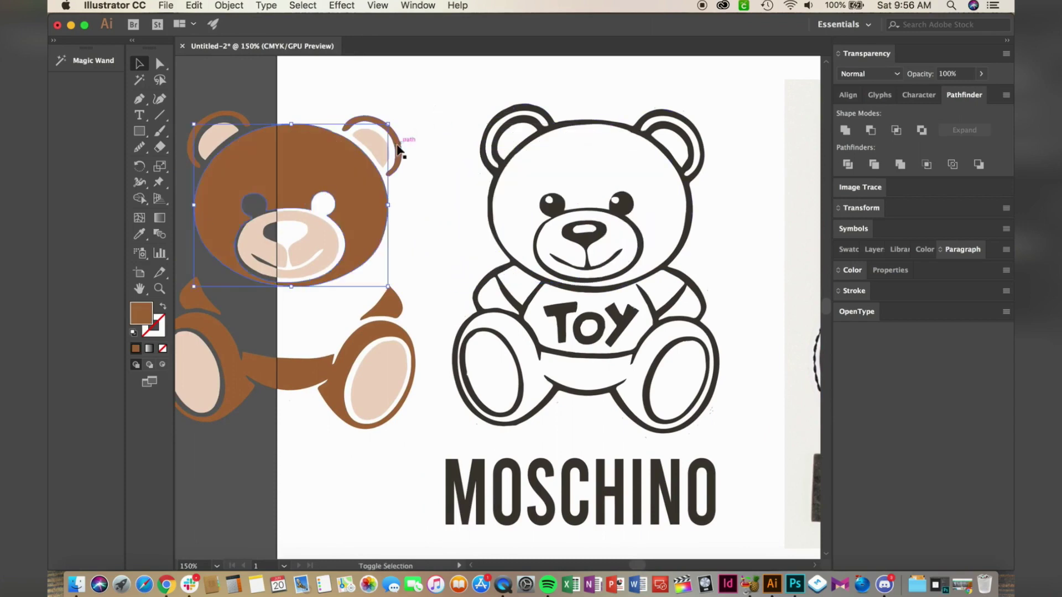
left_click(397, 149, "shift")
left_click(241, 115, "shift")
left_click(225, 346, "shift")
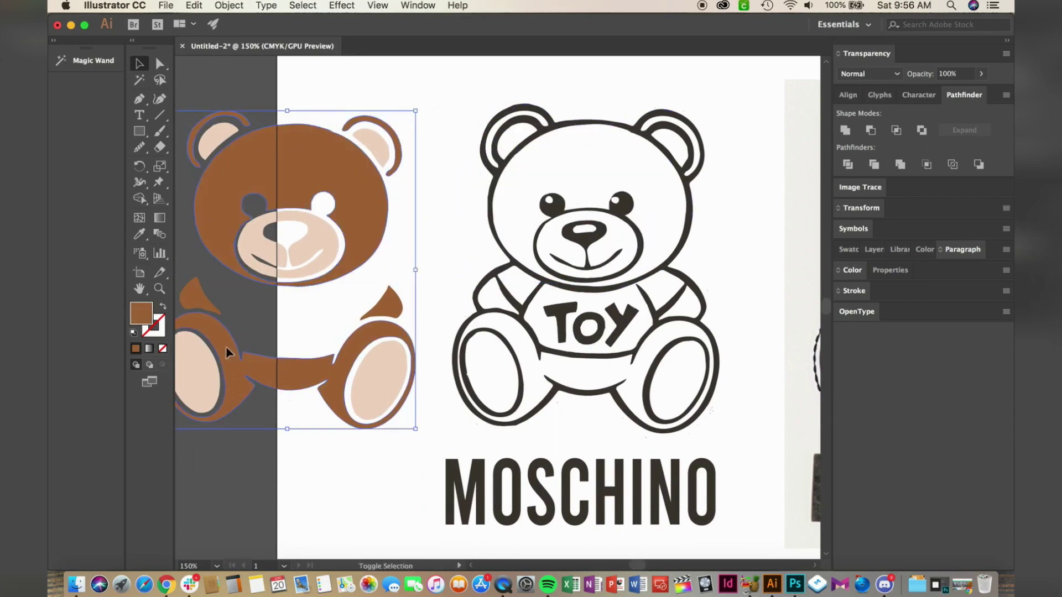
left_click(389, 310, "shift")
left_click_drag(367, 189, 674, 174)
left_click(415, 160)
Move the beige ear, muzzle and foot pieces into place on the bear
left_click(312, 249)
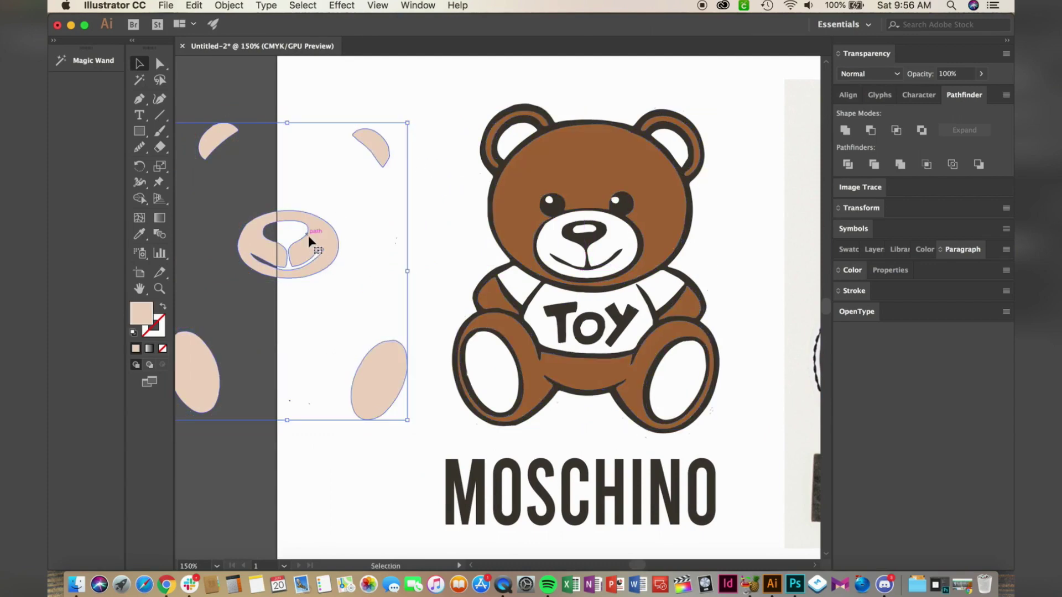
left_click_drag(311, 238, 609, 192)
left_click(753, 183)
Make the bear's brown pieces into a compound path
left_click(650, 183)
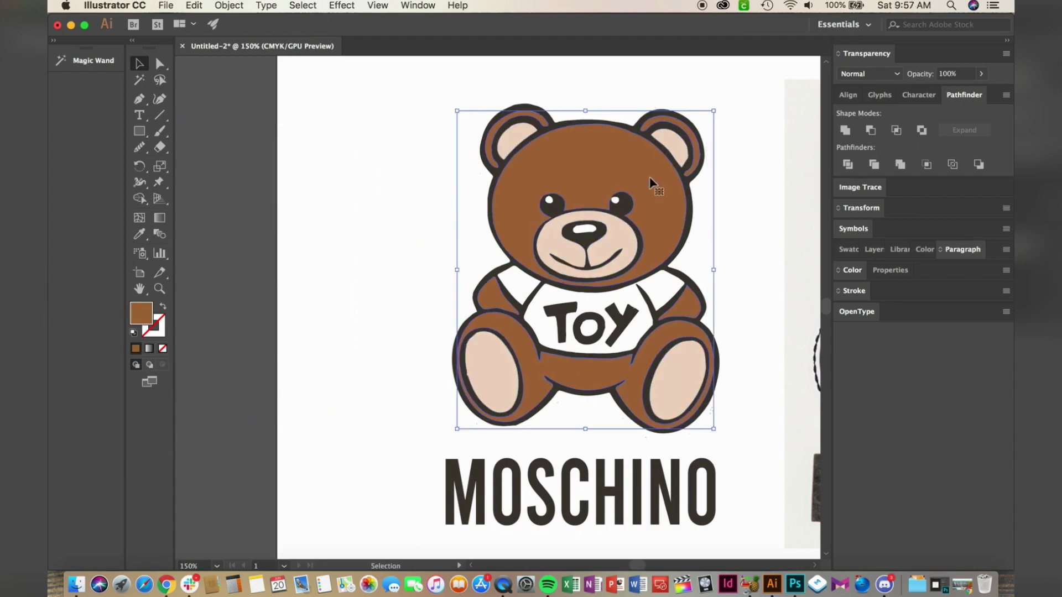
left_click(230, 6)
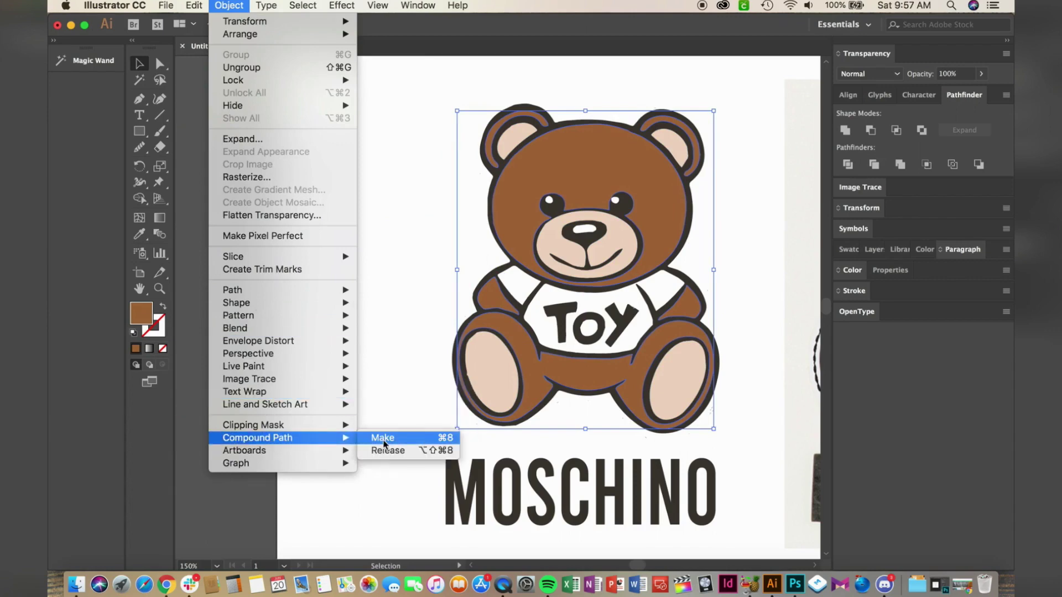
left_click(381, 437)
Select all the off-white shirt, eye and nose highlight pieces and make them into a compound path
scroll(387, 387, "left", 3)
scroll(414, 266, "left", 4)
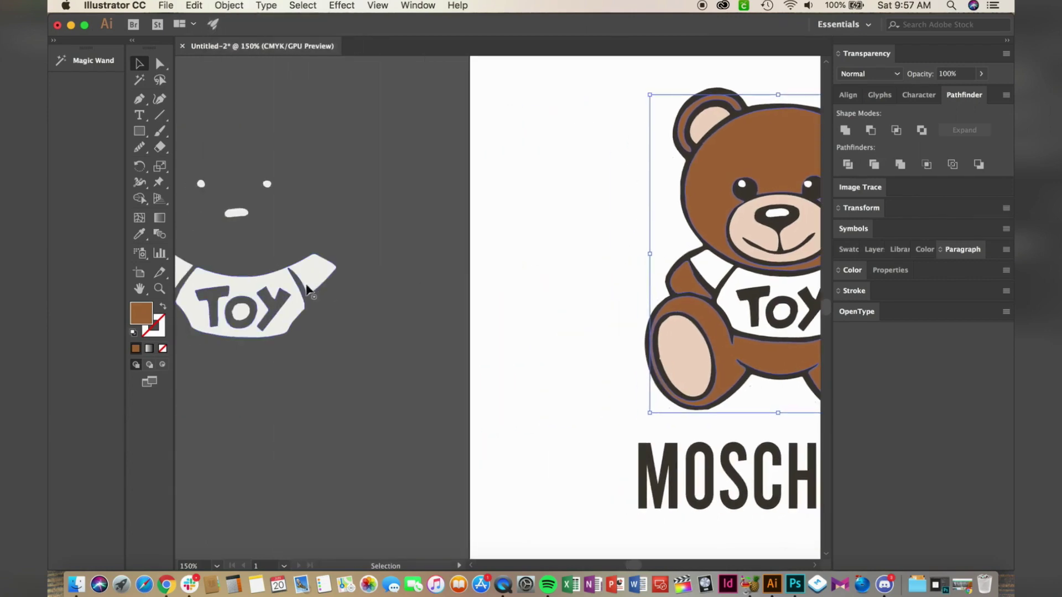
left_click(296, 280)
scroll(310, 160, "left", 5)
left_click_drag(304, 158, 443, 326)
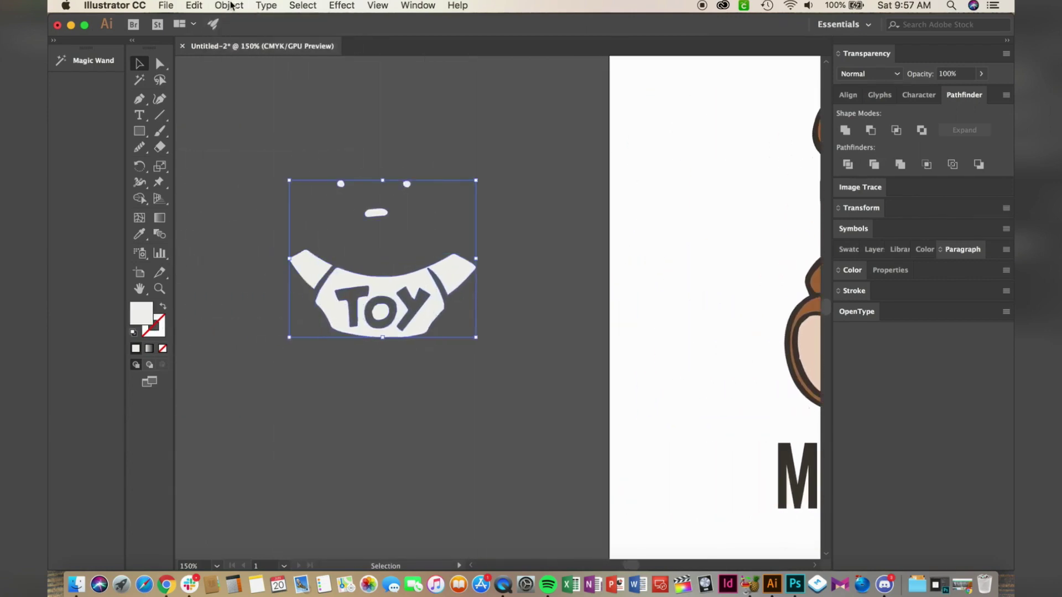
left_click(230, 5)
mouse_move(298, 438)
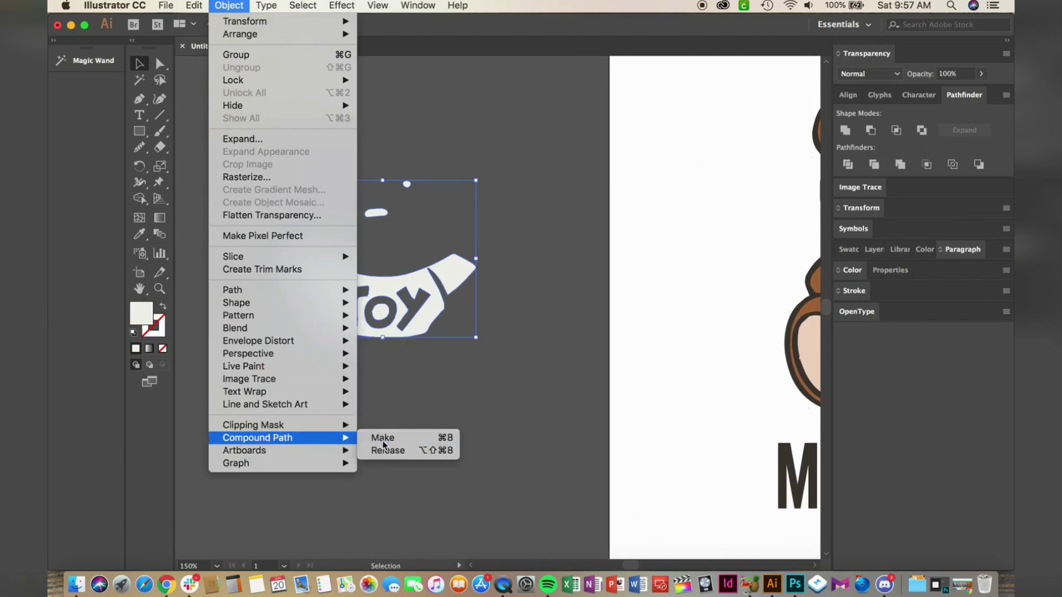
left_click(383, 439)
Move the off-white shirt and highlight shape into place on the bear
left_click_drag(468, 276, 768, 195)
scroll(768, 197, "right", 5)
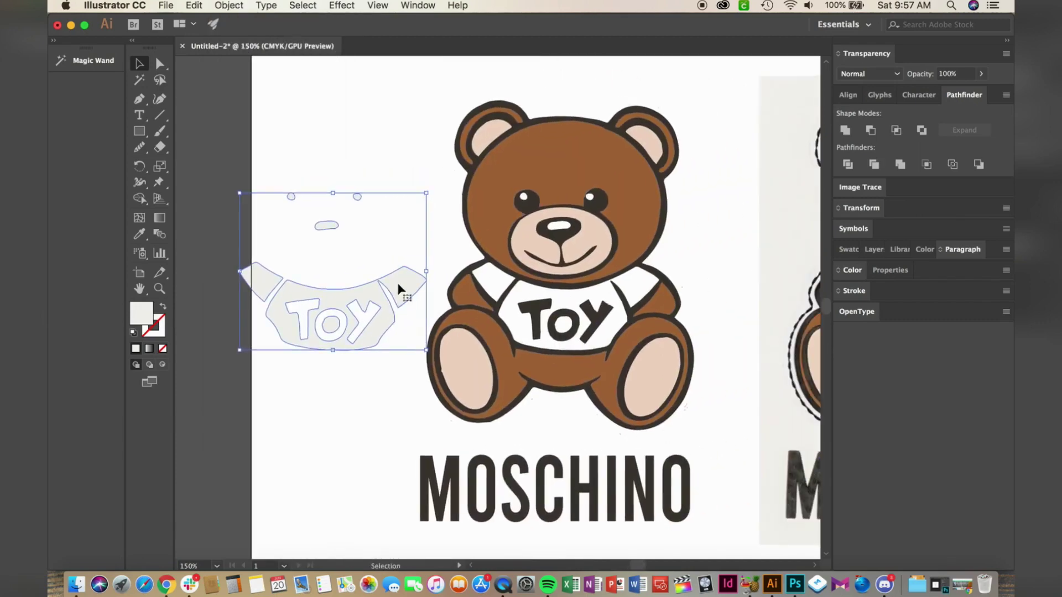
left_click_drag(397, 283, 636, 265)
left_click(740, 245)
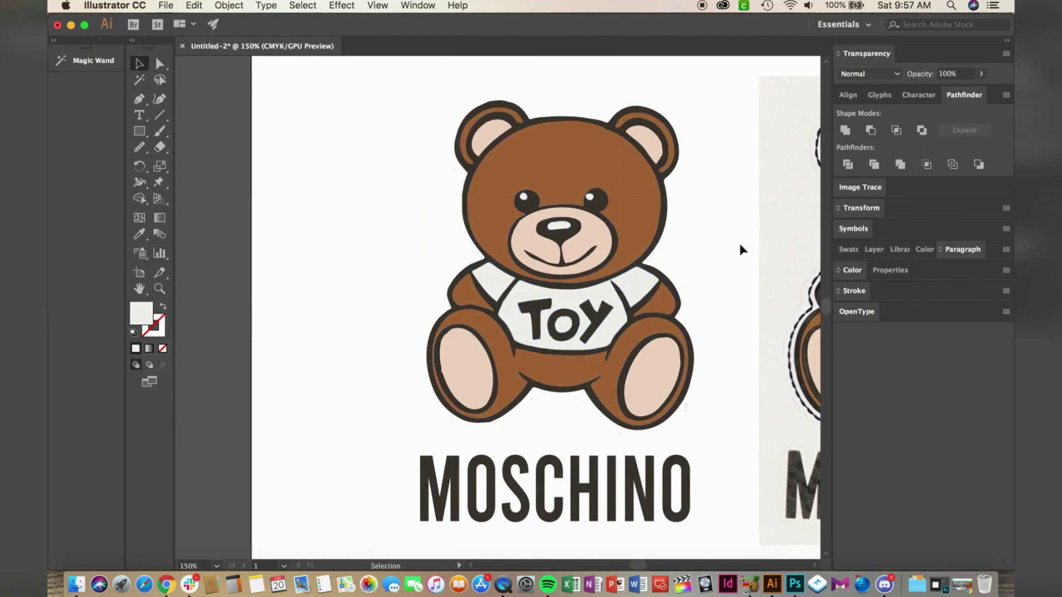
Close the small gap at the upper tip of the Y in TOY by moving the outline's anchor point with Direct Selection
key("super+equal")
key("super+equal")
scroll(740, 245, "right", 2)
left_click(573, 169)
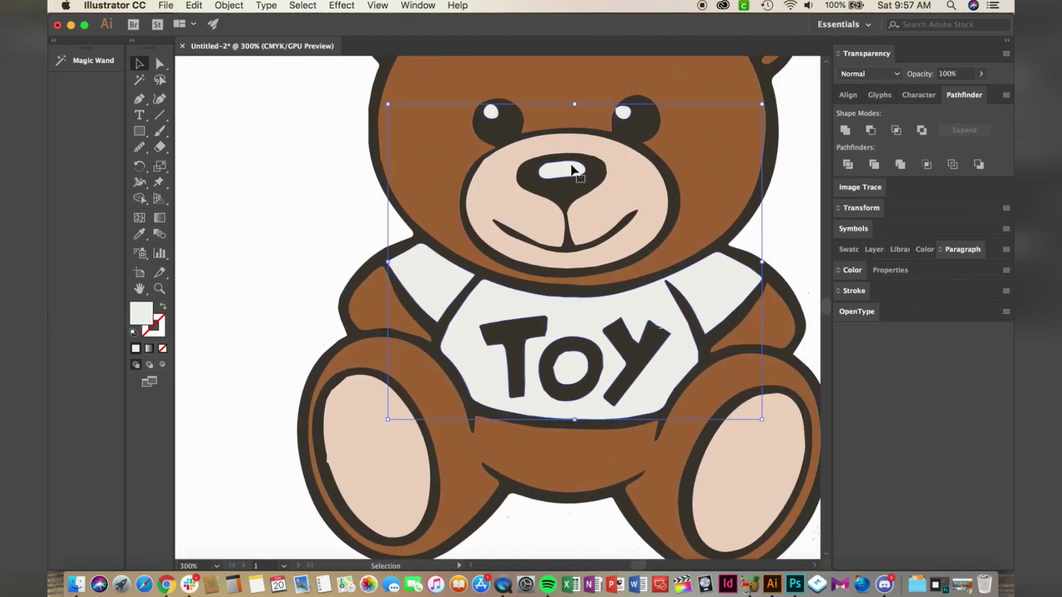
key("super+equal")
key("super+equal")
key("super+equal")
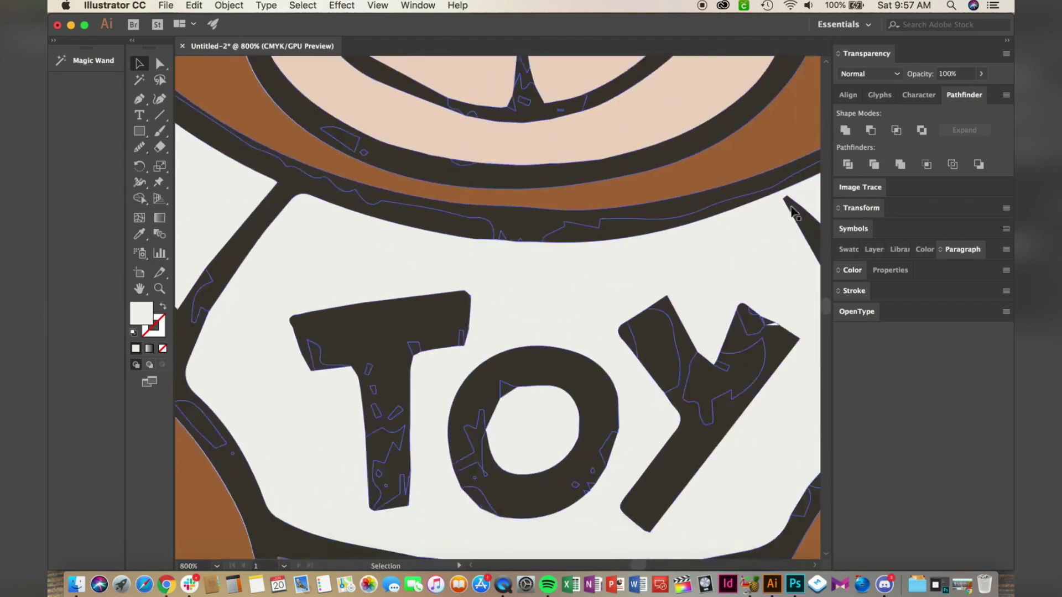
left_click(668, 361)
key("a")
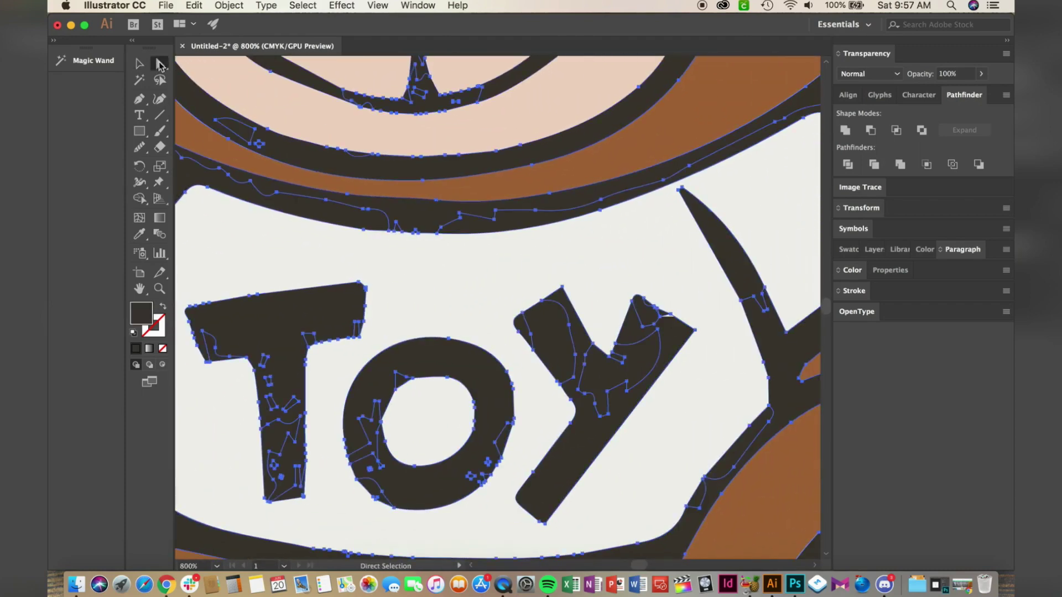
left_click(671, 317)
left_click(660, 316)
key("super+equal")
key("super+equal")
key("super+equal")
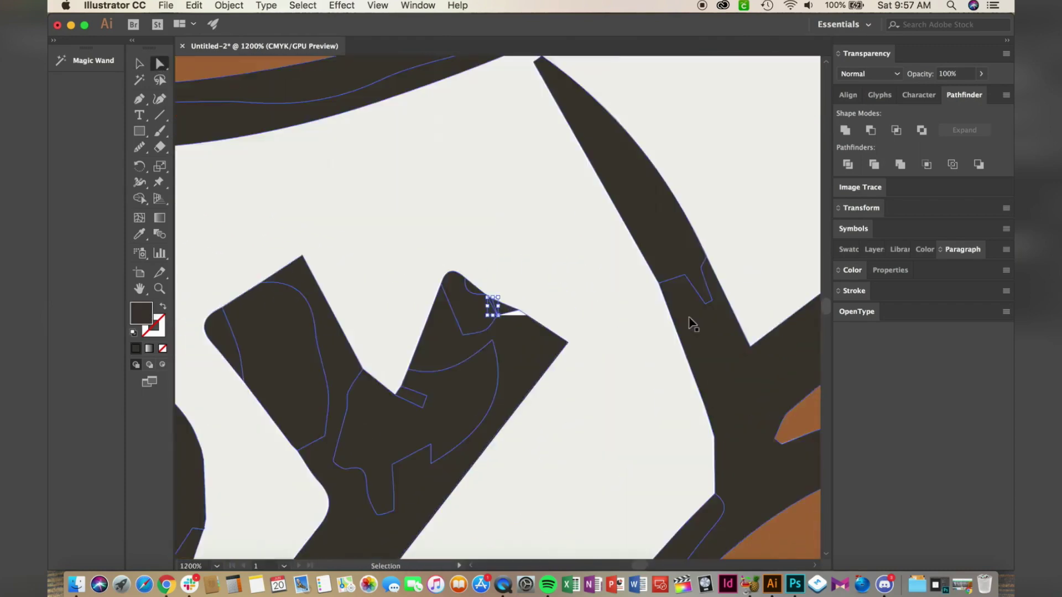
left_click(422, 306)
left_click(420, 298)
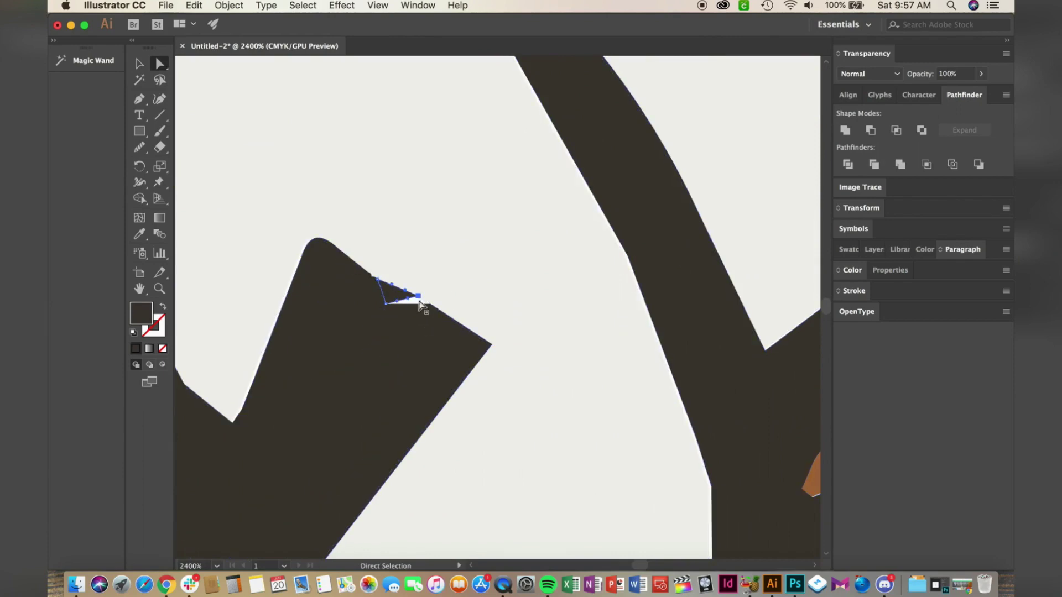
left_click_drag(389, 307, 434, 299)
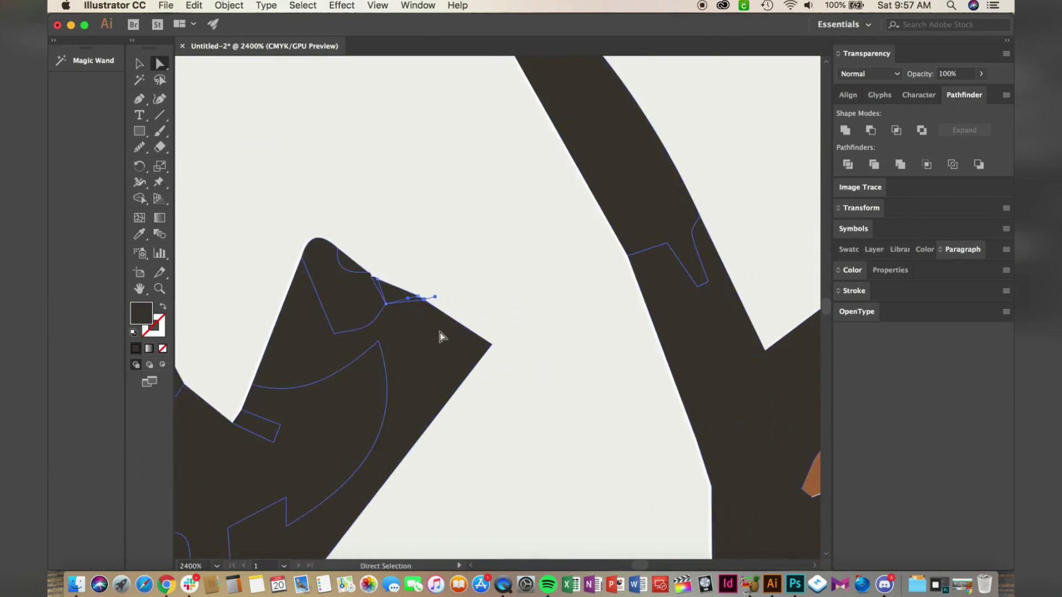
Compare the reassembled color bear with the original reference image
key("super+minus")
key("super+minus")
key("super+minus")
key("super+minus")
key("super+minus")
key("super+minus")
key("super+minus")
left_click(739, 268)
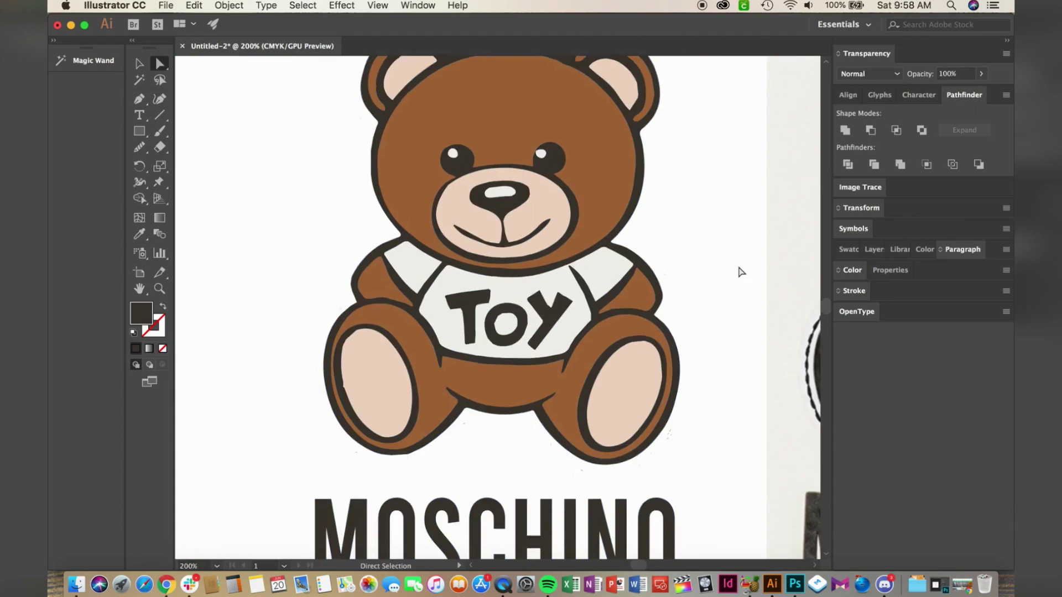
scroll(739, 268, "down", 3)
key("super+minus")
key("super+minus")
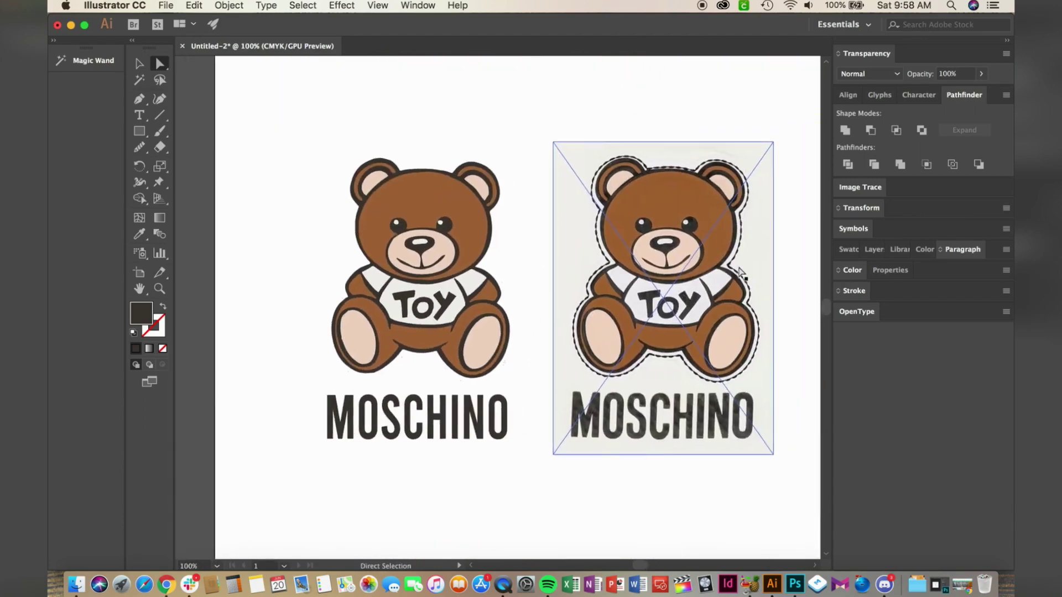
Set the fill to none and the stroke to red (C 0, M 99.61, Y 100, K 0)
key("super+plus")
key("super+plus")
key("super+plus")
key("super+plus")
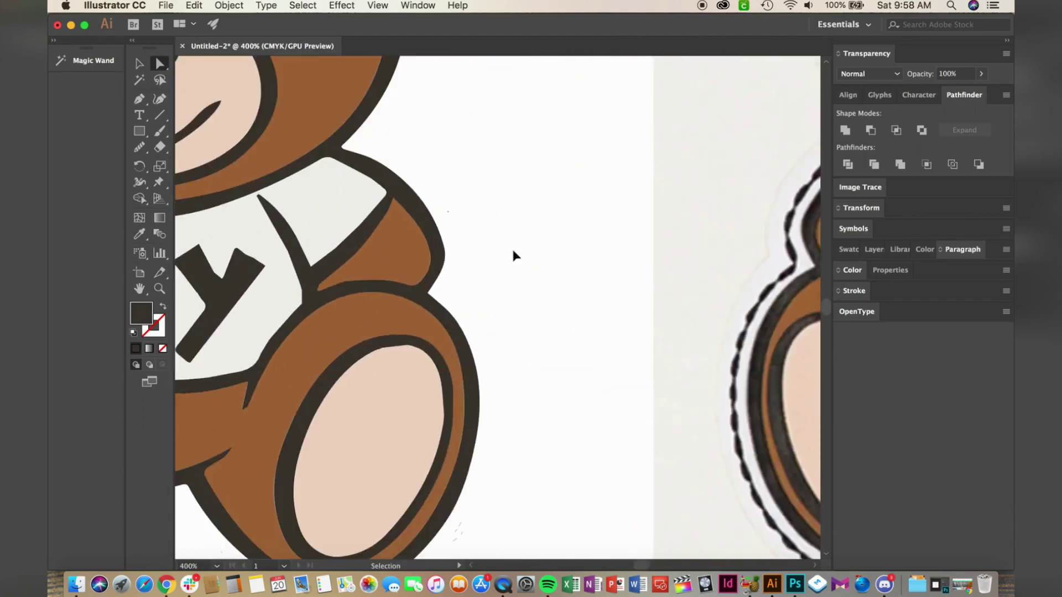
scroll(513, 252, "left", 10)
scroll(513, 251, "down", 3)
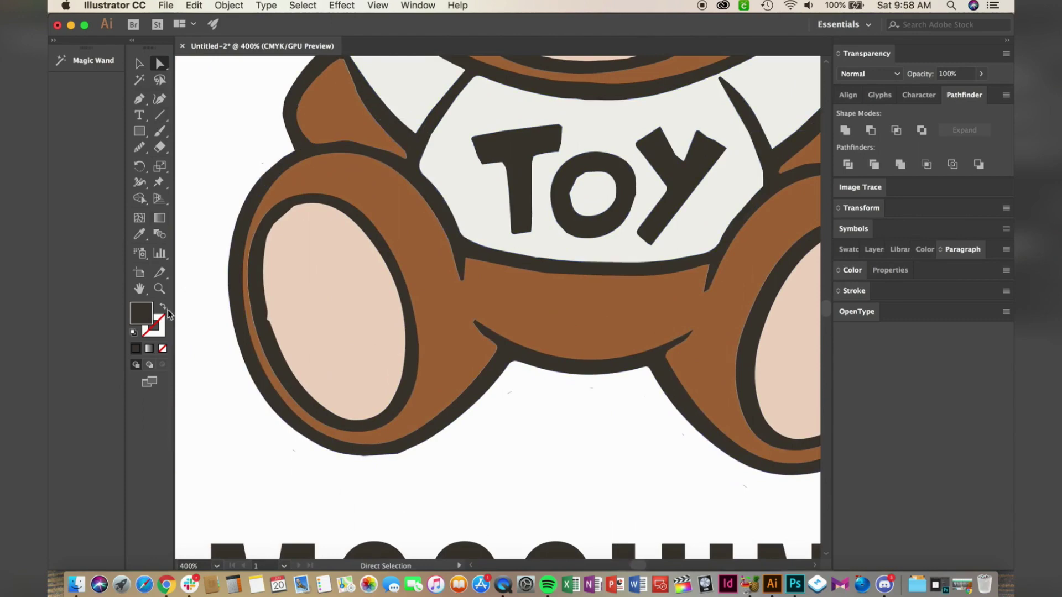
left_click(164, 307)
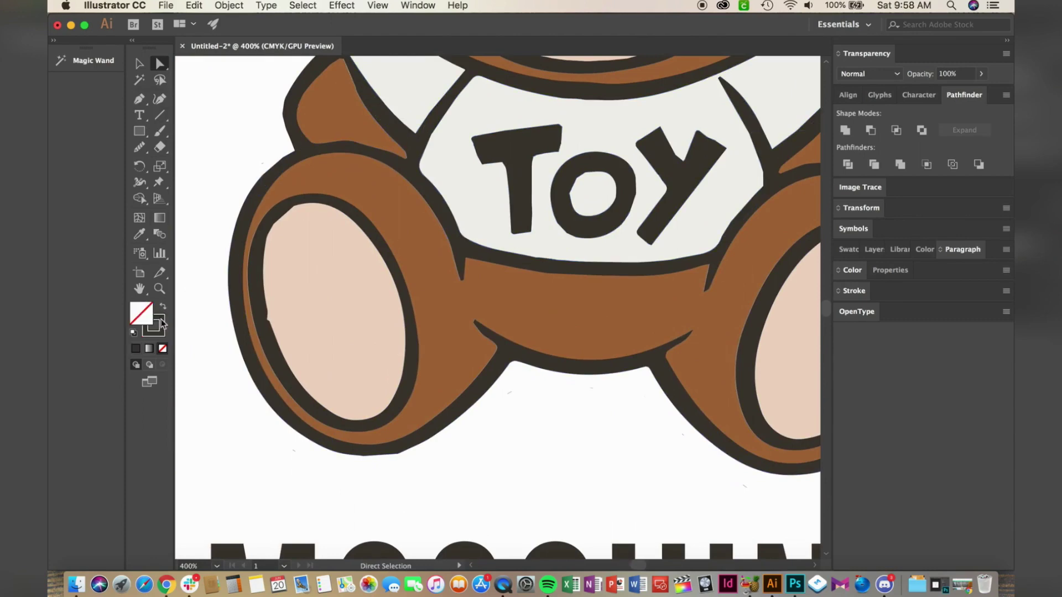
left_click(160, 323)
left_click(840, 435)
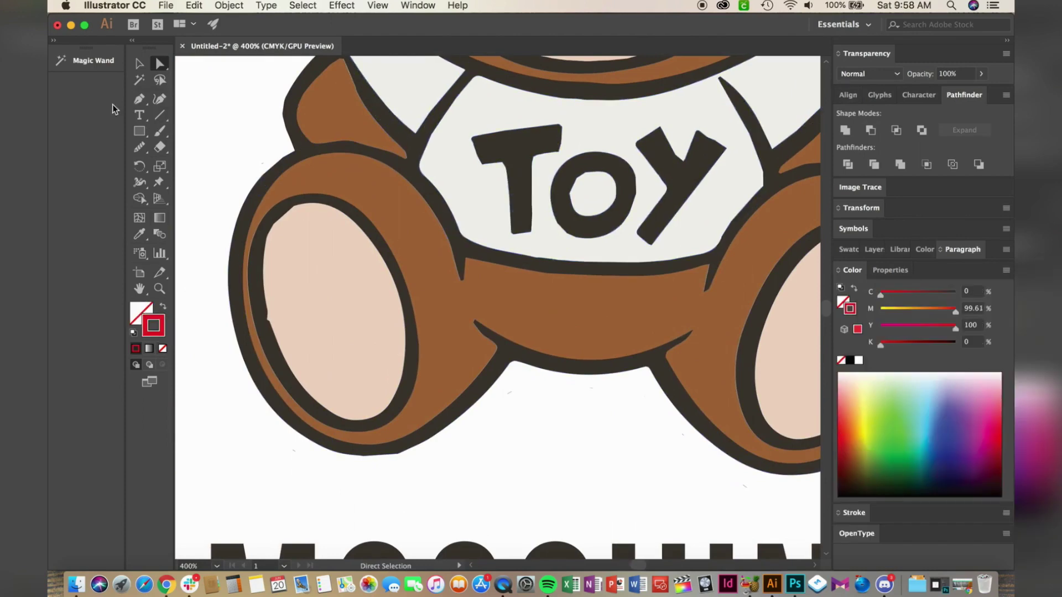
left_click(139, 98)
left_click(329, 62)
left_click(295, 150)
Select the whole vector bear with its MOSCHINO text and lock the selection
key("super+minus")
key("super+minus")
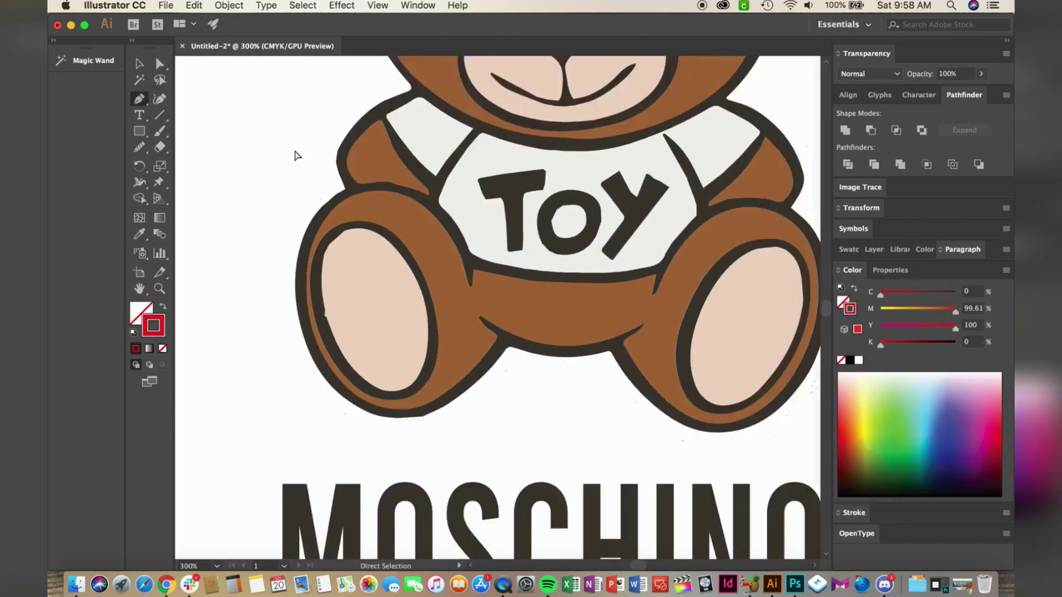
key("v")
left_click_drag(628, 122, 424, 455)
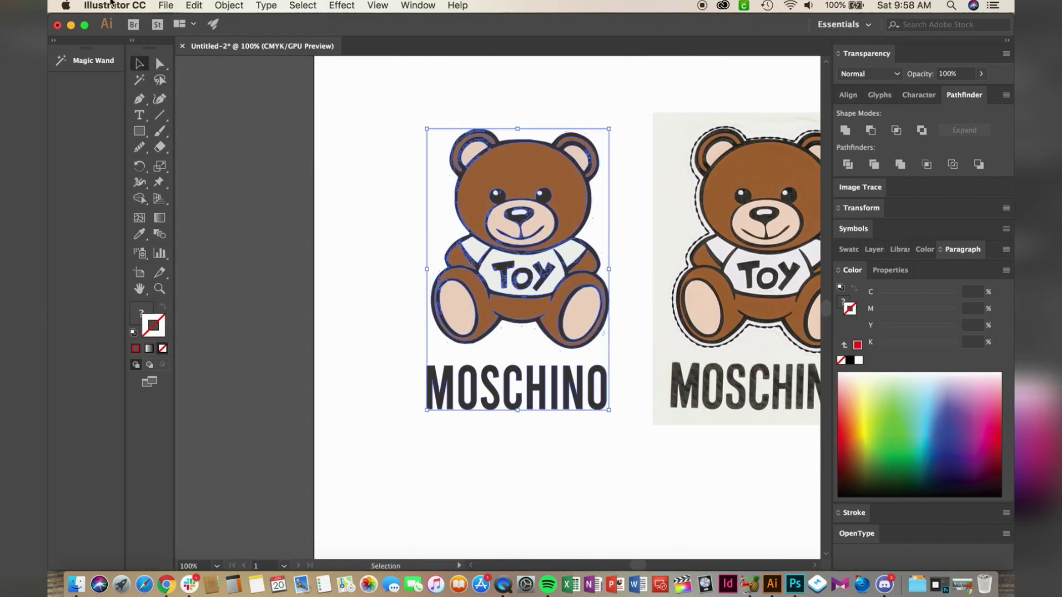
left_click(303, 6)
left_click(305, 7)
left_click(238, 5)
mouse_move(243, 83)
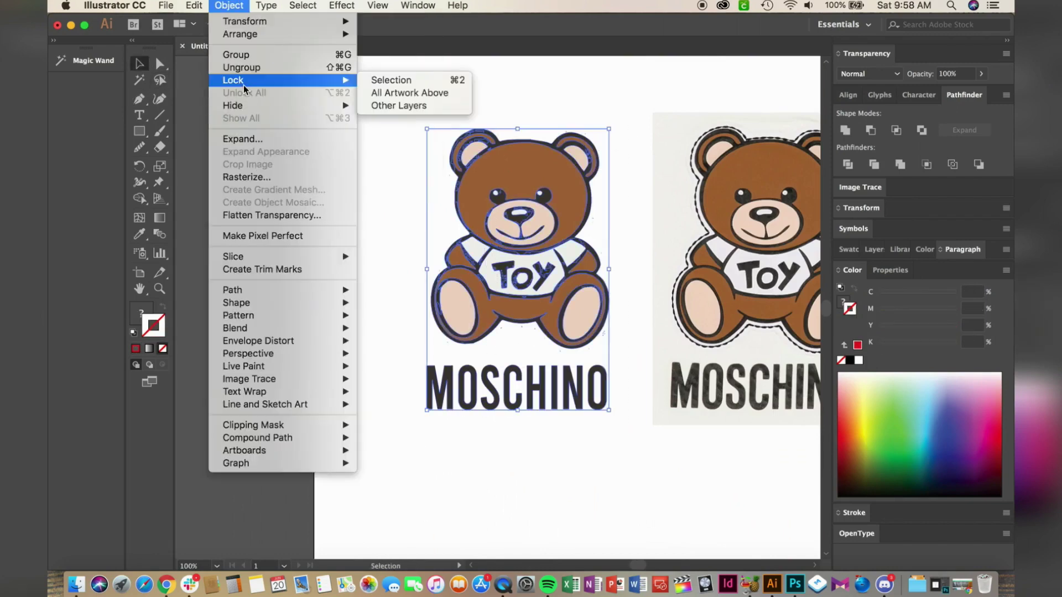
left_click(403, 79)
Trace the outer edge of the bear's left-hand leg with the Pen tool, from below the arm around to the inner crotch corner
key("super+plus")
key("super+plus")
key("super+plus")
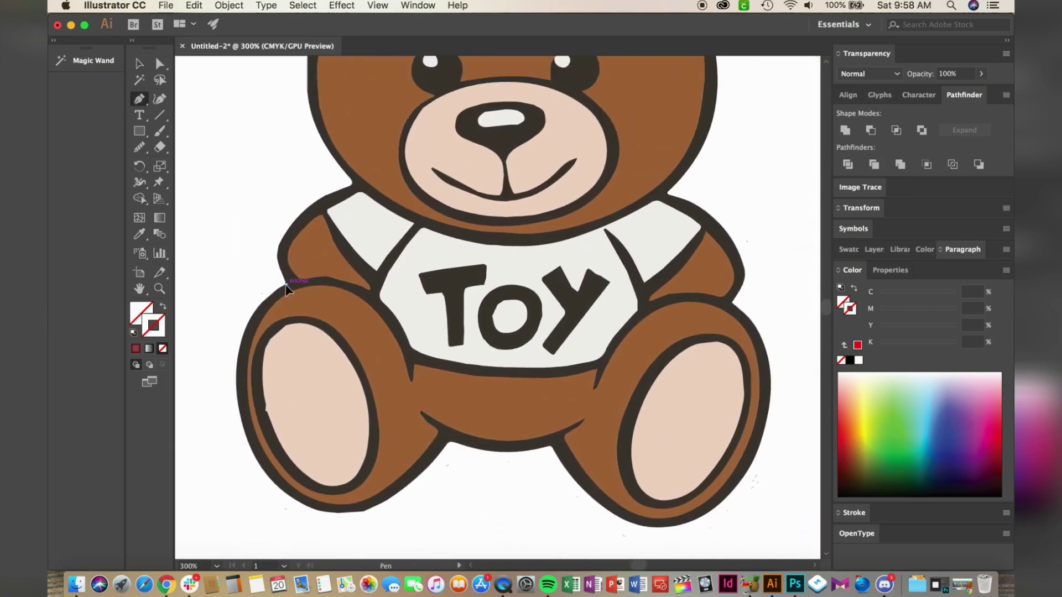
left_click(286, 284)
left_click(237, 363)
left_click_drag(328, 512, 362, 541)
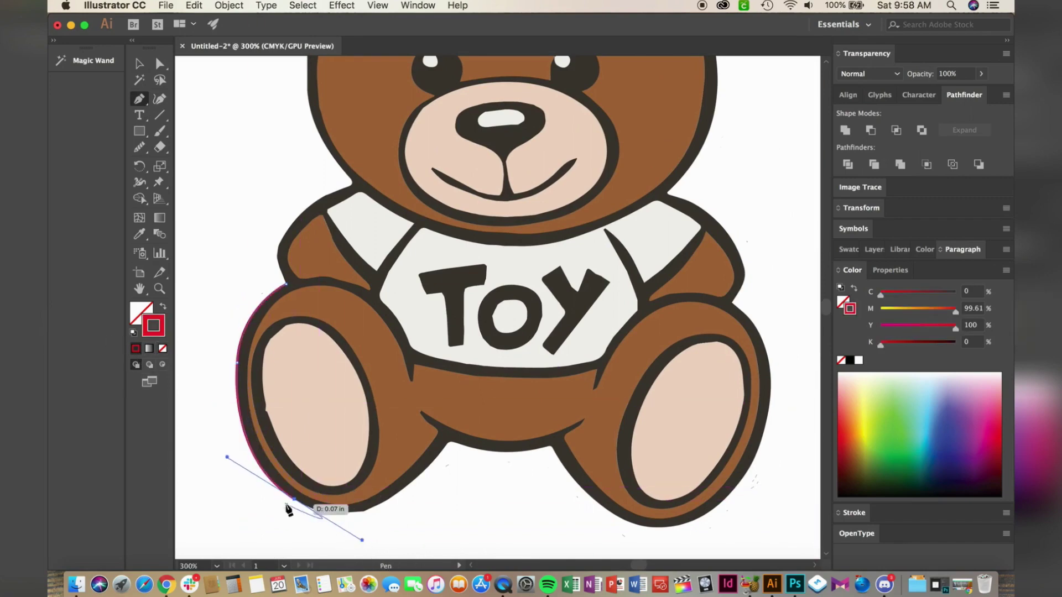
left_click_drag(379, 504, 425, 483)
left_click_drag(447, 443, 485, 394)
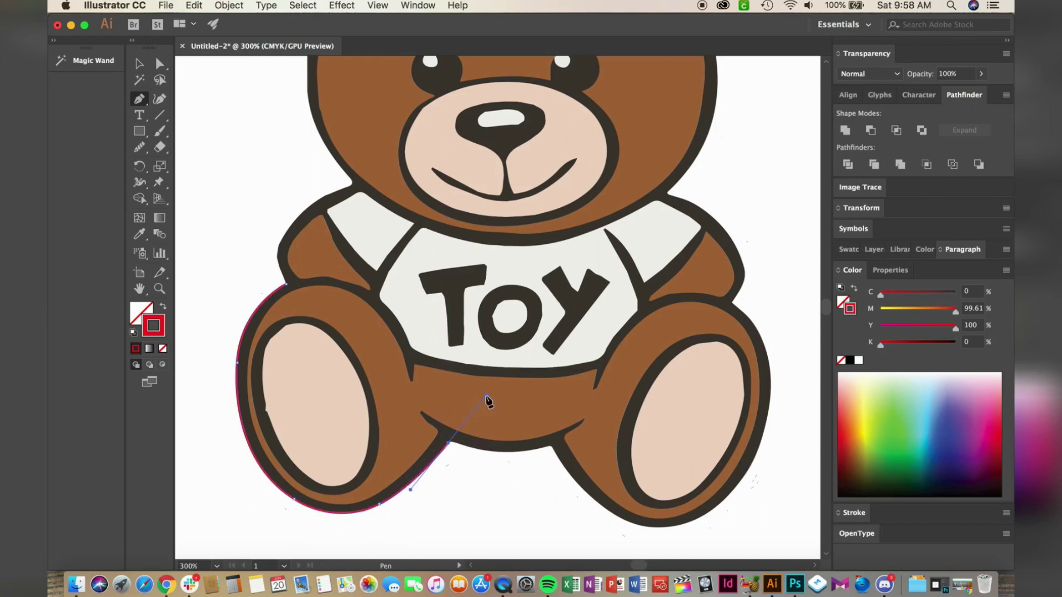
Trace the lower edge of the belly between the legs with the Pen tool, redrawing the first curve through the belly's lowest point
left_click_drag(548, 445, 600, 430)
key("super+equal")
key("super+equal")
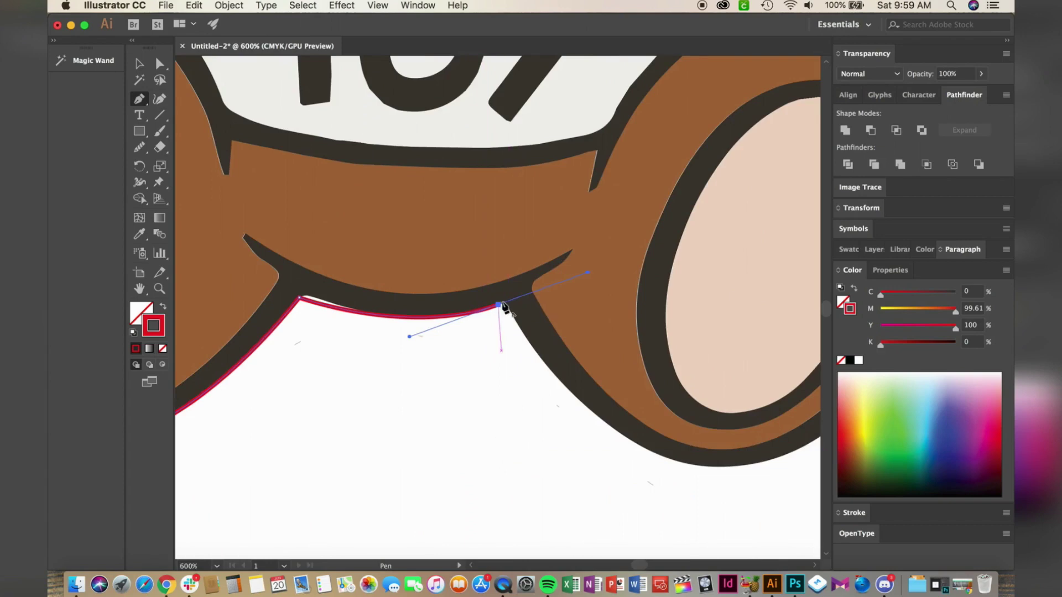
key("super+z")
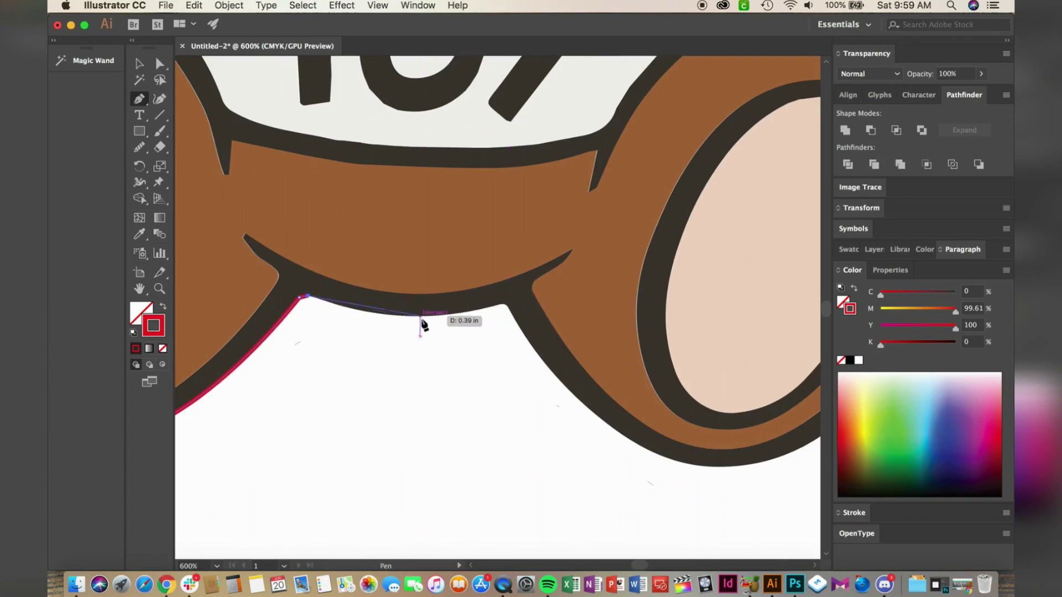
mouse_move(418, 316)
left_mouse_down()
mouse_move(479, 315)
mouse_move(519, 300)
left_mouse_up()
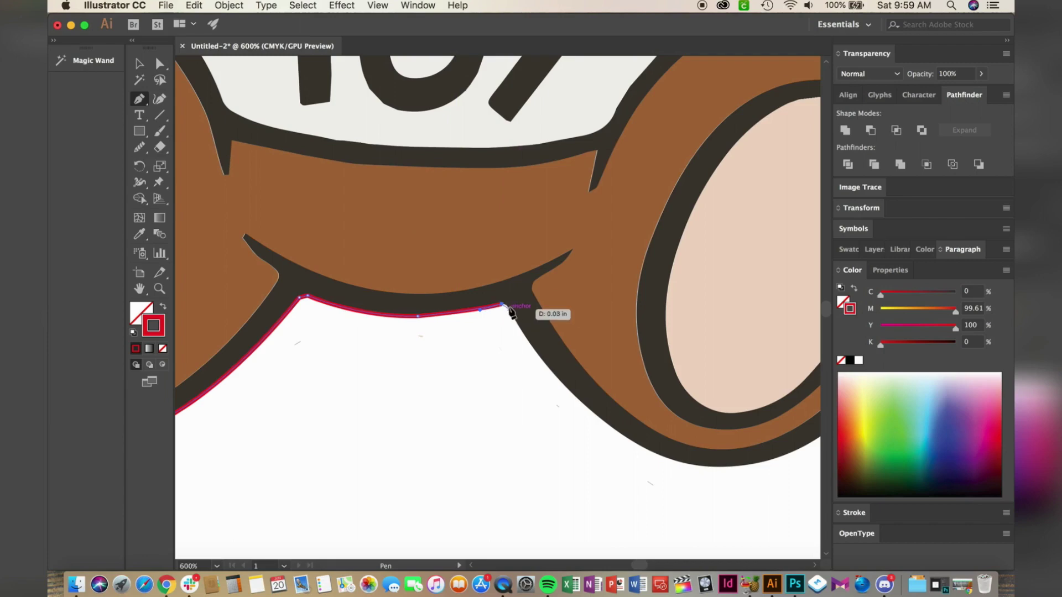
Continue the contour around the outer edge of the bear's right-hand leg, from the inner crotch corner up to the arm
left_click_drag(666, 458, 762, 493)
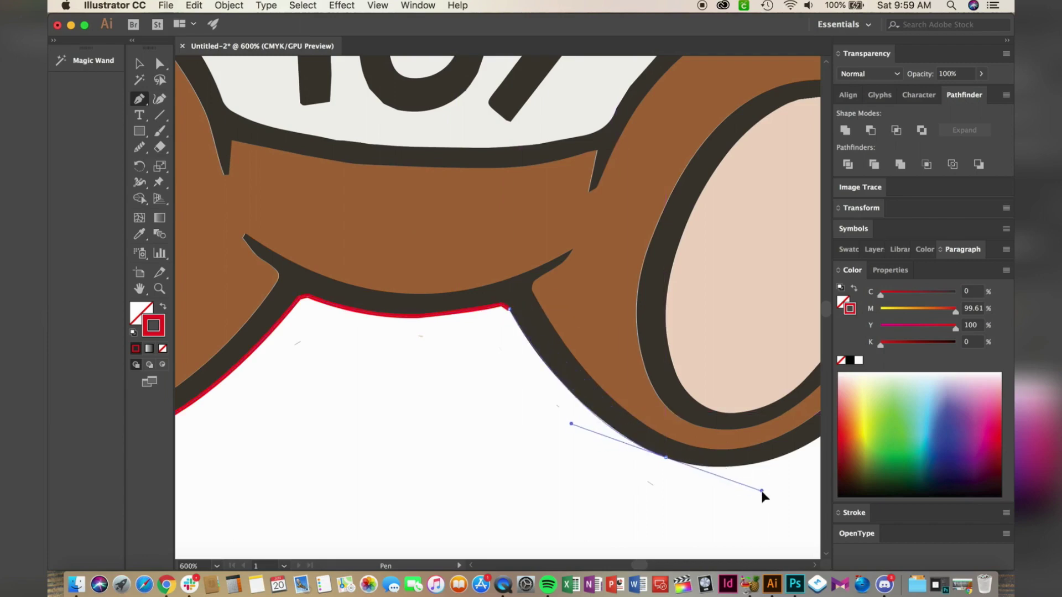
scroll(670, 467, "right", 6)
left_click_drag(665, 446, 752, 381)
left_click(666, 446)
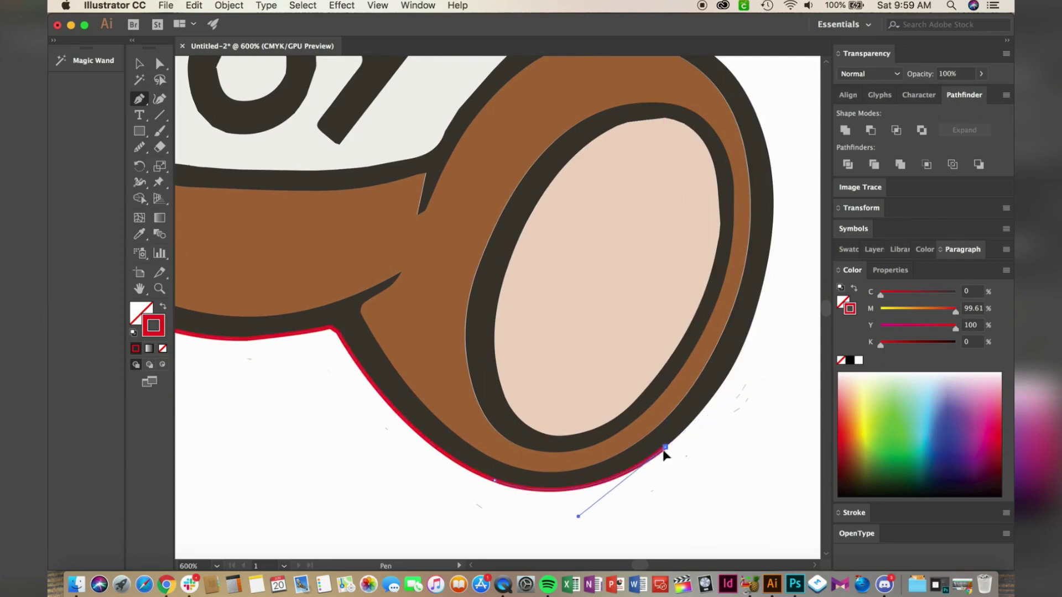
left_click_drag(773, 180, 762, 93)
scroll(769, 110, "up", 3)
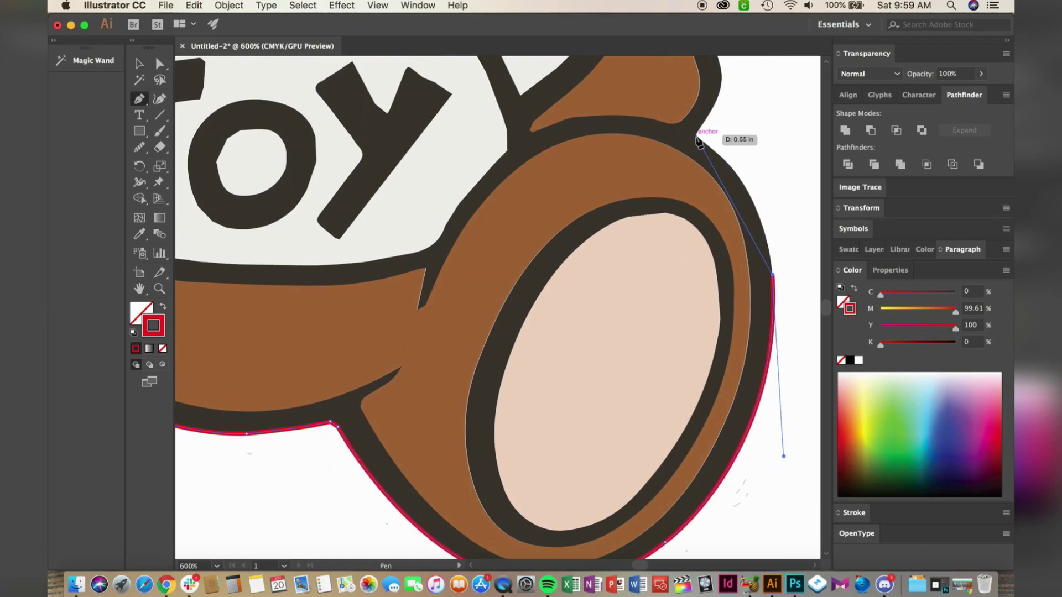
left_click_drag(695, 135, 618, 79)
Trace the outer edge of the right-hand arm and shoulder up to the corner where it meets the head
scroll(728, 161, "up", 5)
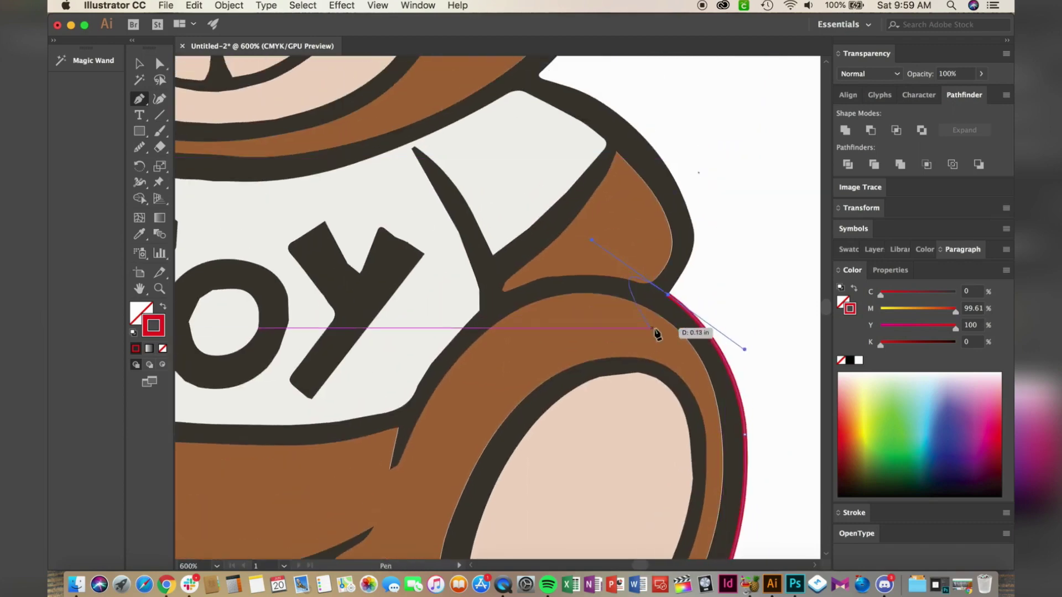
left_click(695, 135)
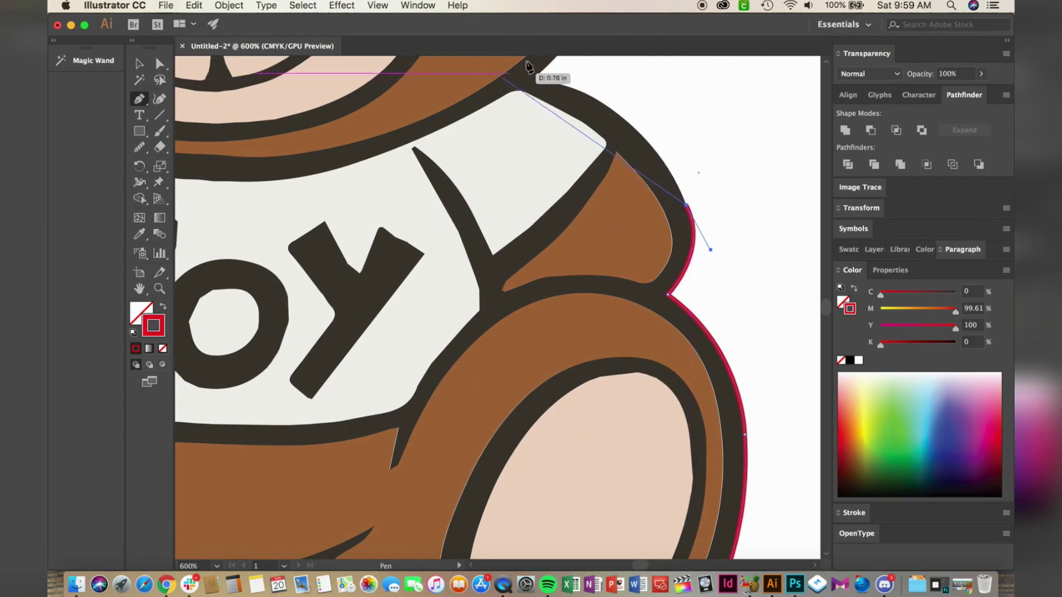
left_click_drag(543, 79, 432, 142)
left_click(543, 165)
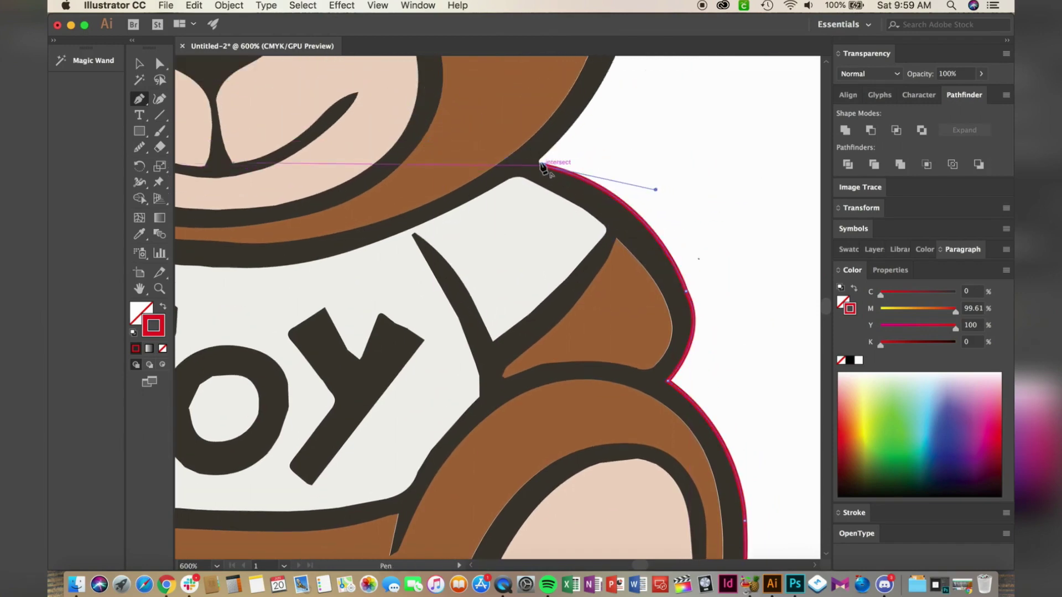
Trace the tight shoulder corner and the right-hand side of the head up to the base of the ear
scroll(616, 122, "up", 3)
key("super+plus")
key("super+plus")
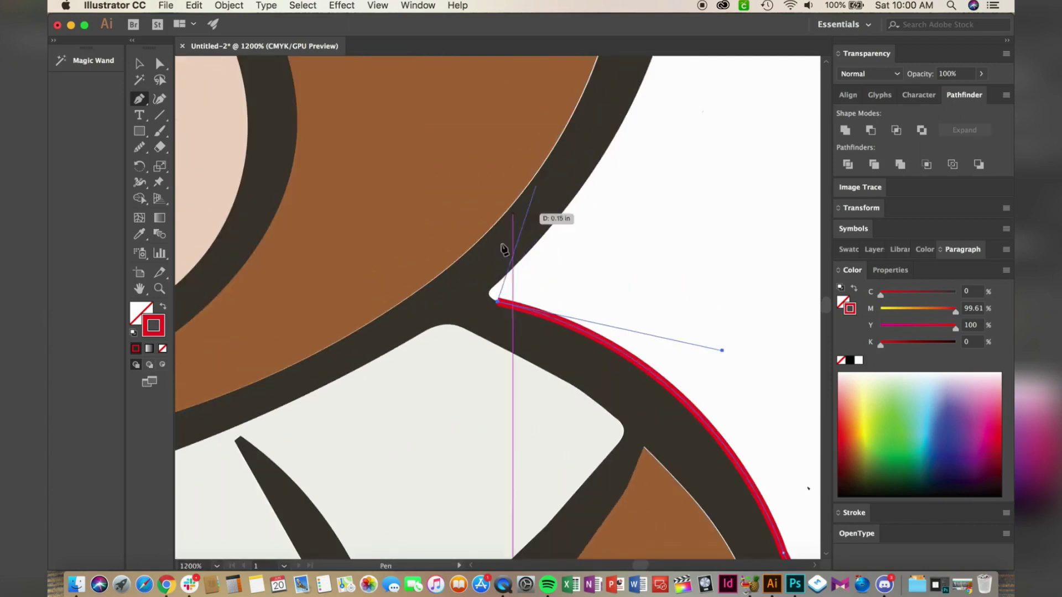
left_click(490, 299)
mouse_move(632, 115)
left_mouse_down()
mouse_move(645, 61)
mouse_move(673, 134)
left_mouse_up()
scroll(628, 232, "down", 3)
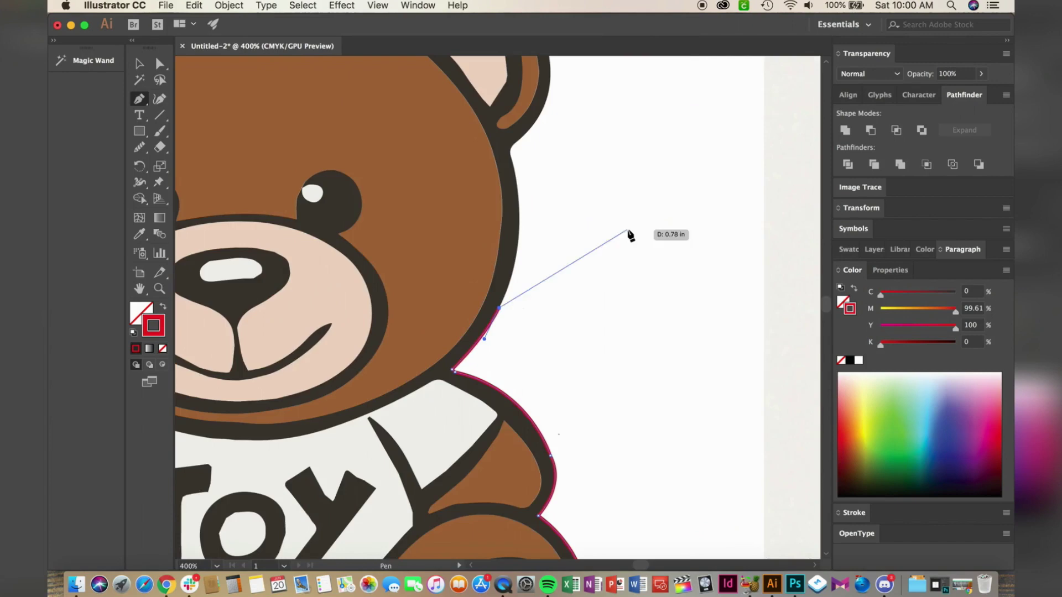
left_click_drag(515, 170, 496, 97)
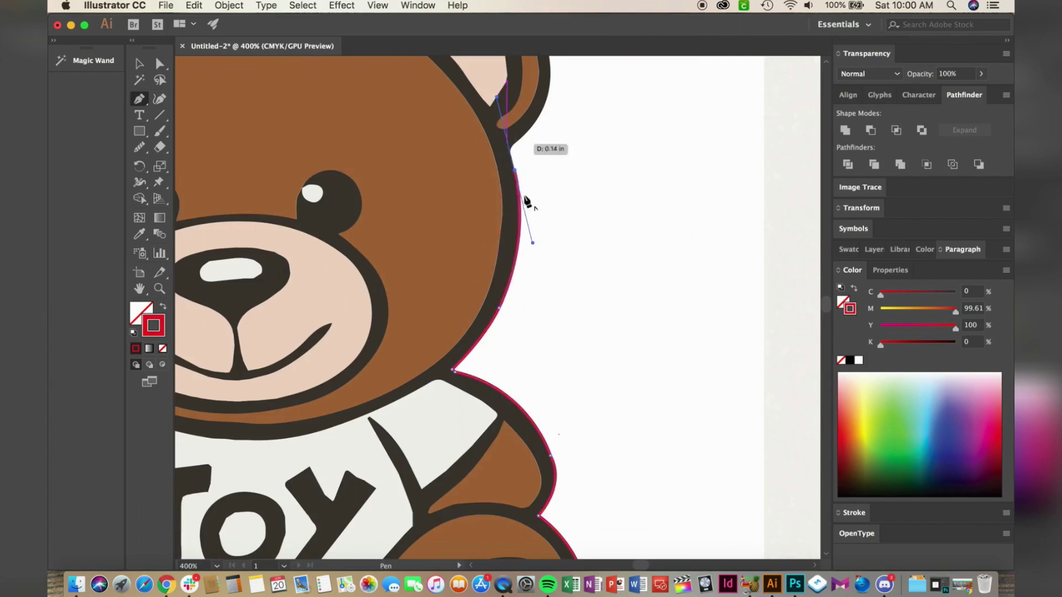
left_click(514, 170)
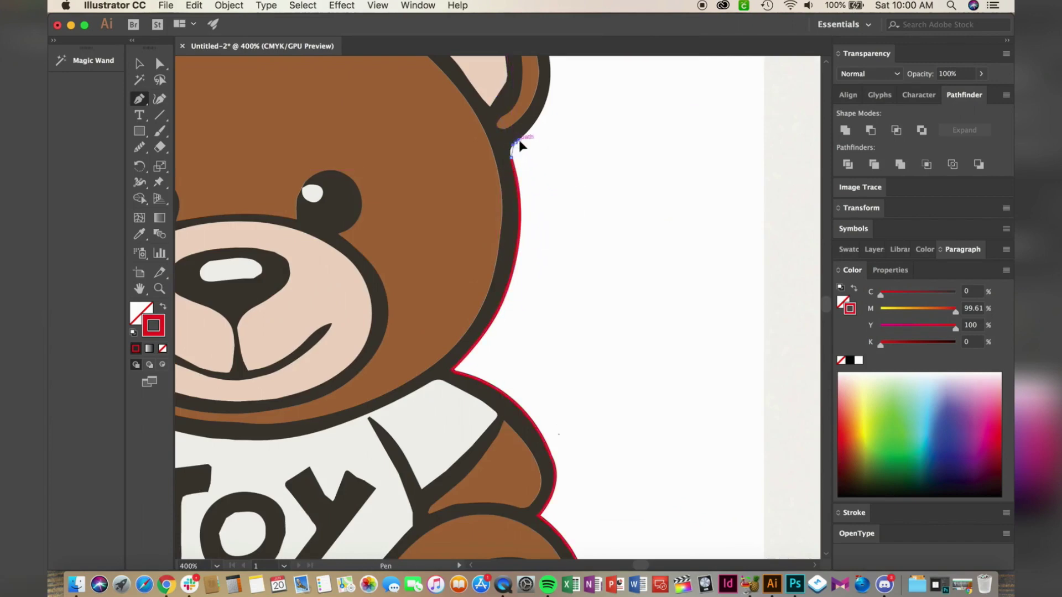
Trace the outer edge of the right-hand ear around to where it meets the crown of the head
scroll(518, 148, "up", 5)
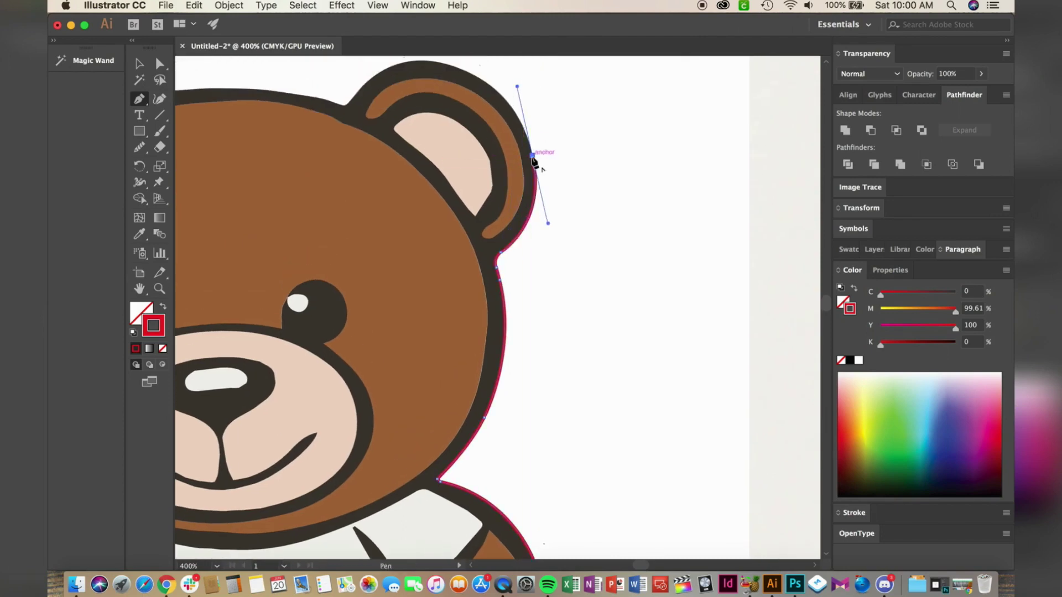
left_click(533, 156)
left_click_drag(463, 70, 407, 273)
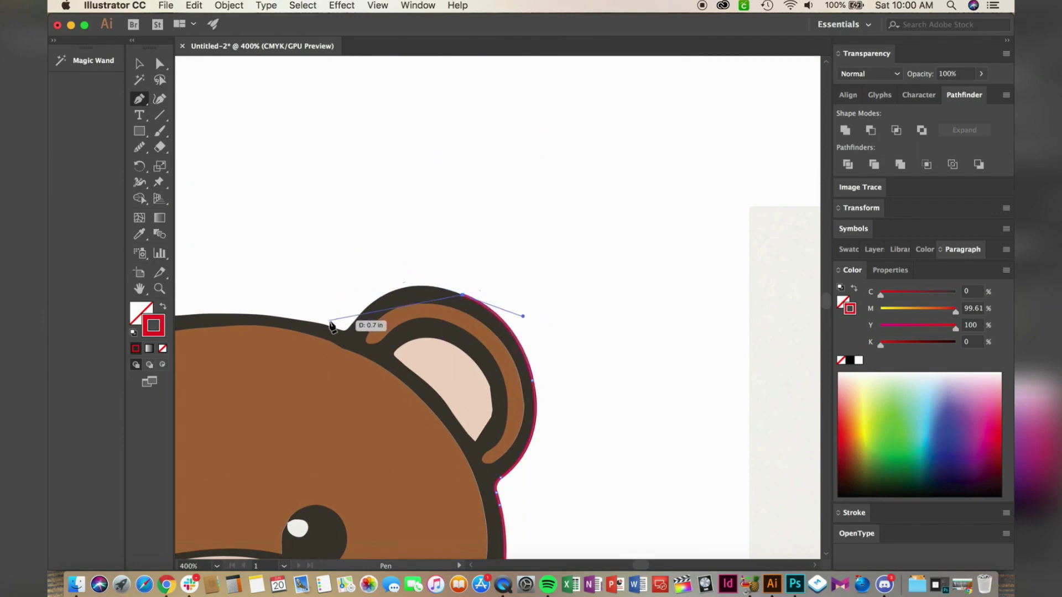
left_click_drag(330, 321, 364, 313)
left_click_drag(307, 365, 332, 350)
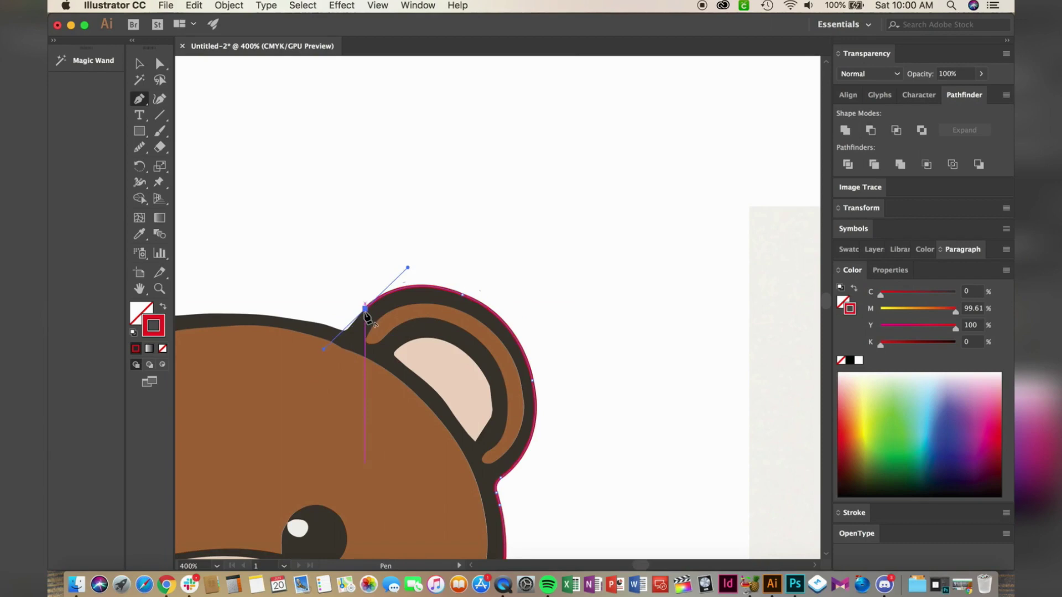
Trace the crown of the head between the two ears, ending in a corner at the left-hand ear
scroll(341, 331, "left", 5)
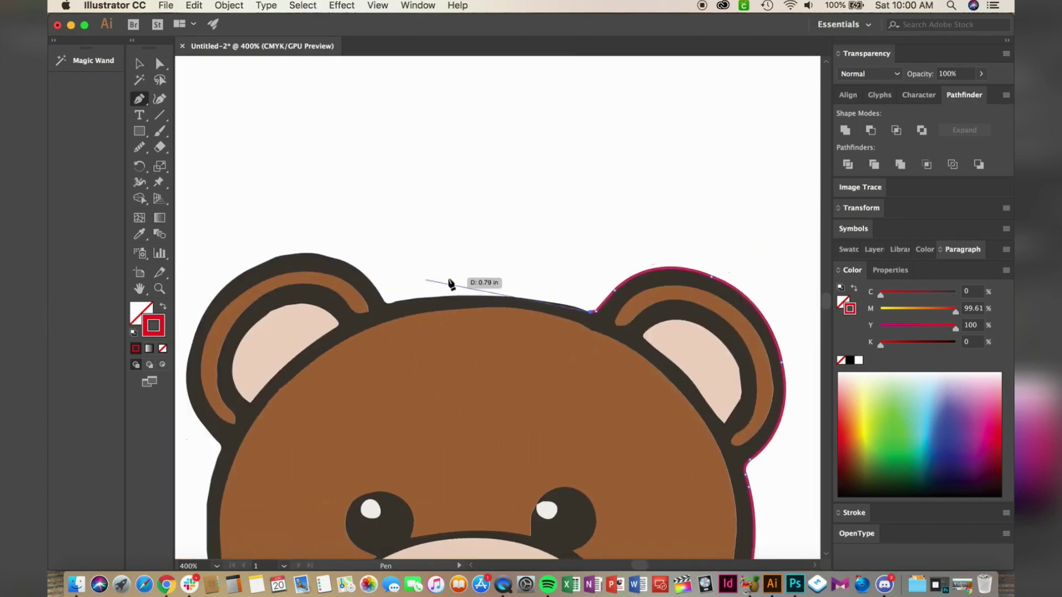
left_click_drag(475, 296, 417, 298)
left_click(475, 295)
left_click(387, 304)
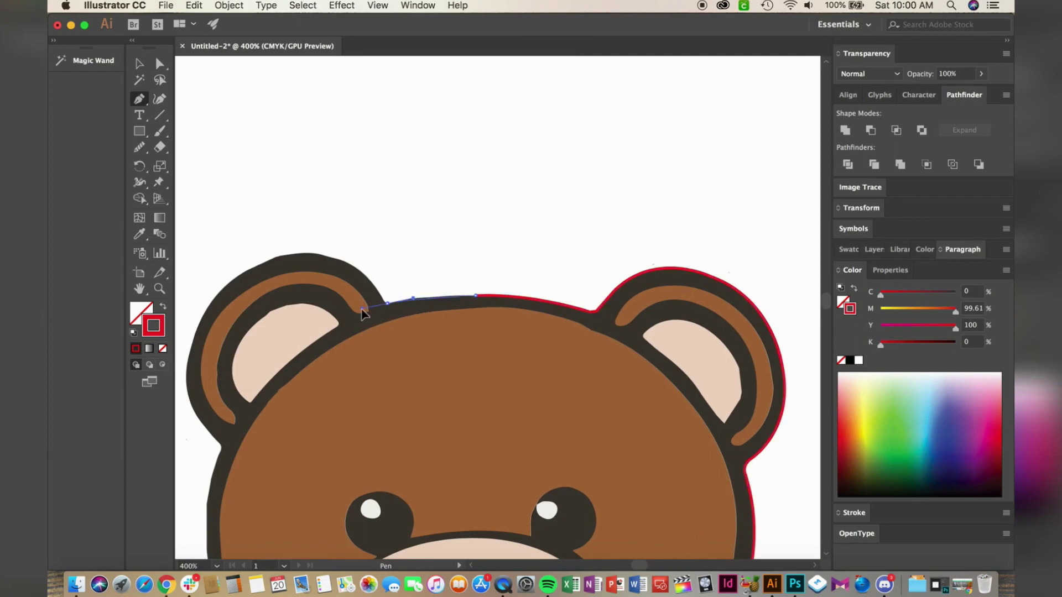
left_click(388, 303)
Trace the outer edge of the left-hand ear from the crown around to its lower end
left_click_drag(314, 253, 279, 250)
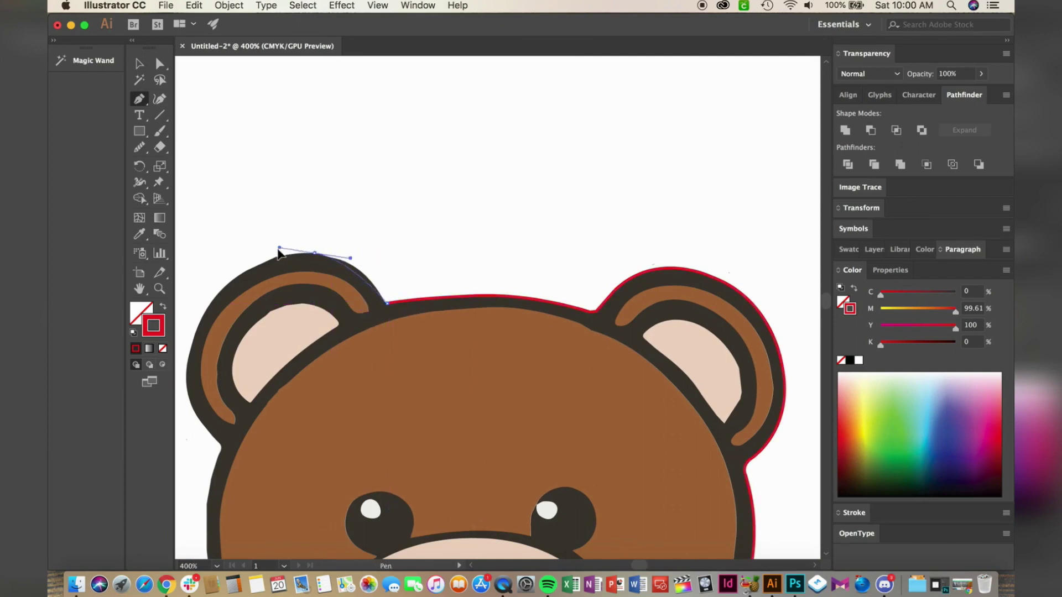
left_click(314, 252)
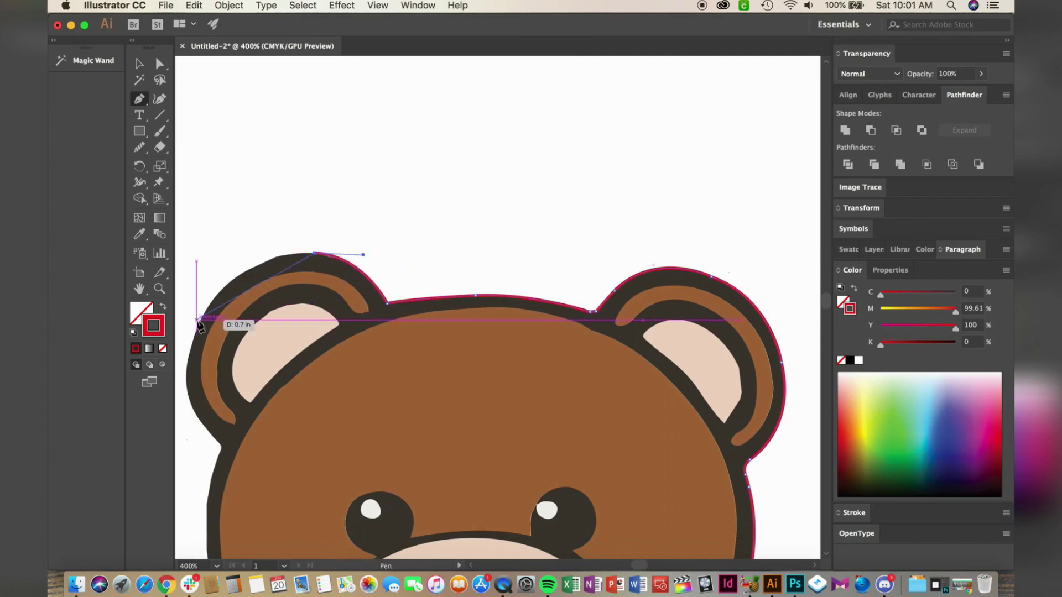
mouse_move(198, 326)
left_mouse_down()
mouse_move(197, 339)
mouse_move(245, 346)
mouse_move(434, 323)
mouse_move(474, 415)
mouse_move(450, 404)
mouse_move(530, 476)
left_mouse_up()
left_click(487, 326)
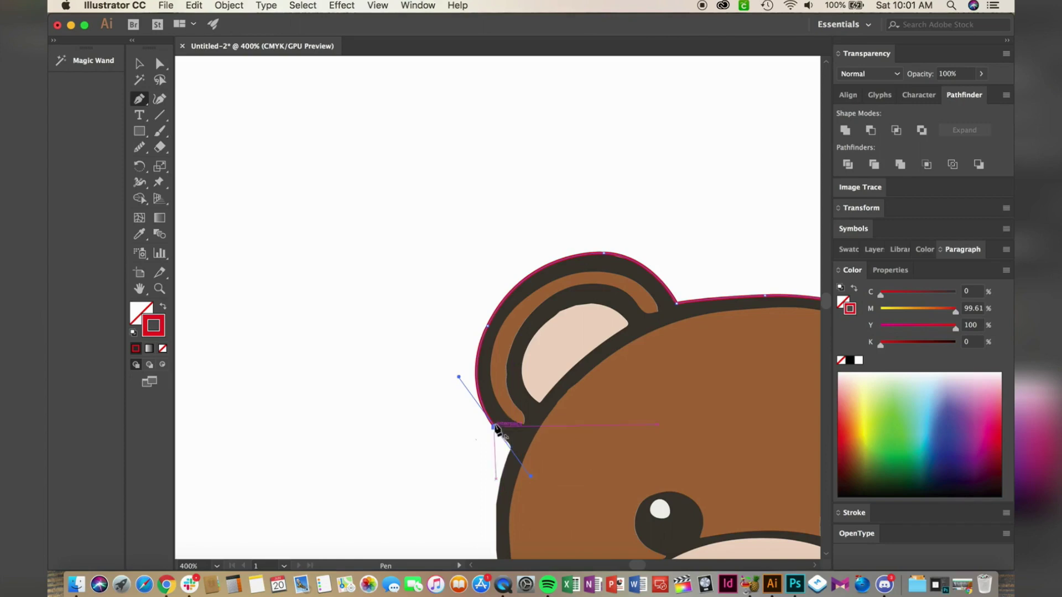
Trace the left-hand side of the head and the left-hand arm, closing the contour at the start of the leg
scroll(512, 442, "down", 5)
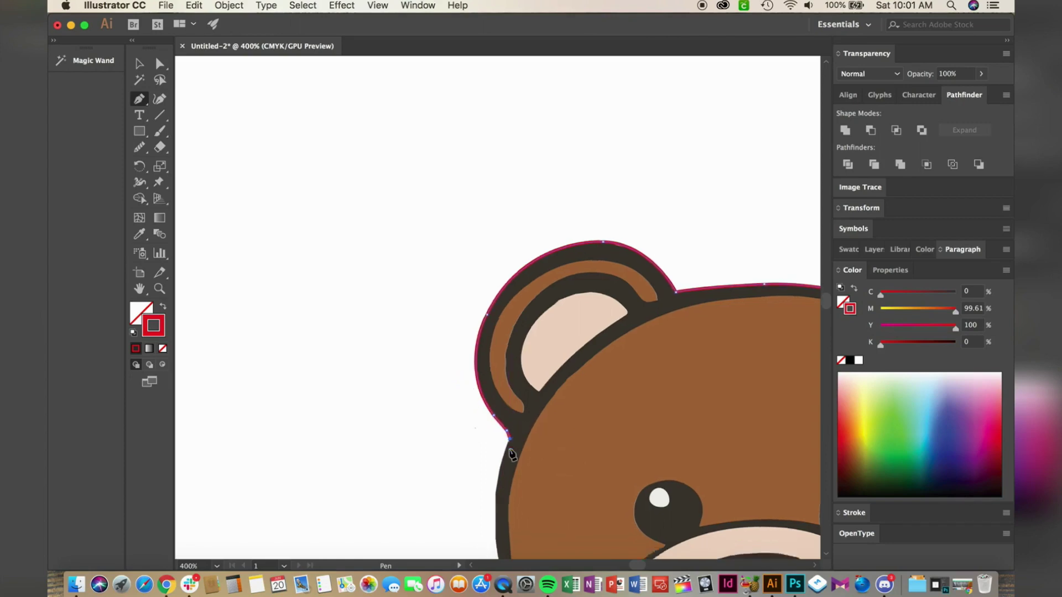
mouse_move(502, 400)
left_mouse_down()
mouse_move(520, 481)
mouse_move(517, 467)
mouse_move(580, 511)
mouse_move(600, 540)
left_mouse_up()
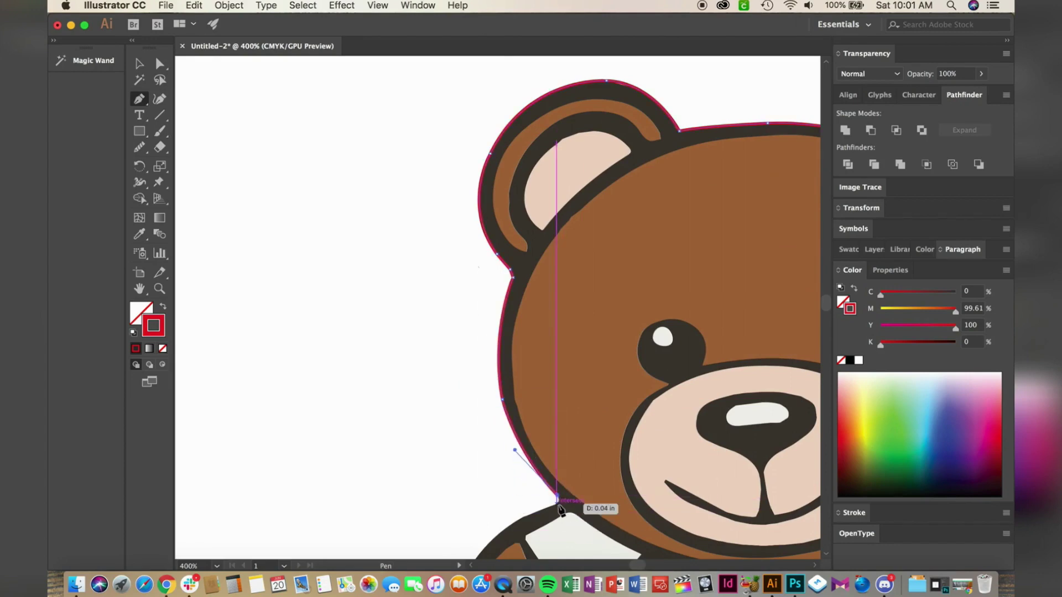
scroll(560, 509, "down", 5)
scroll(560, 509, "left", 3)
left_click_drag(576, 389, 559, 416)
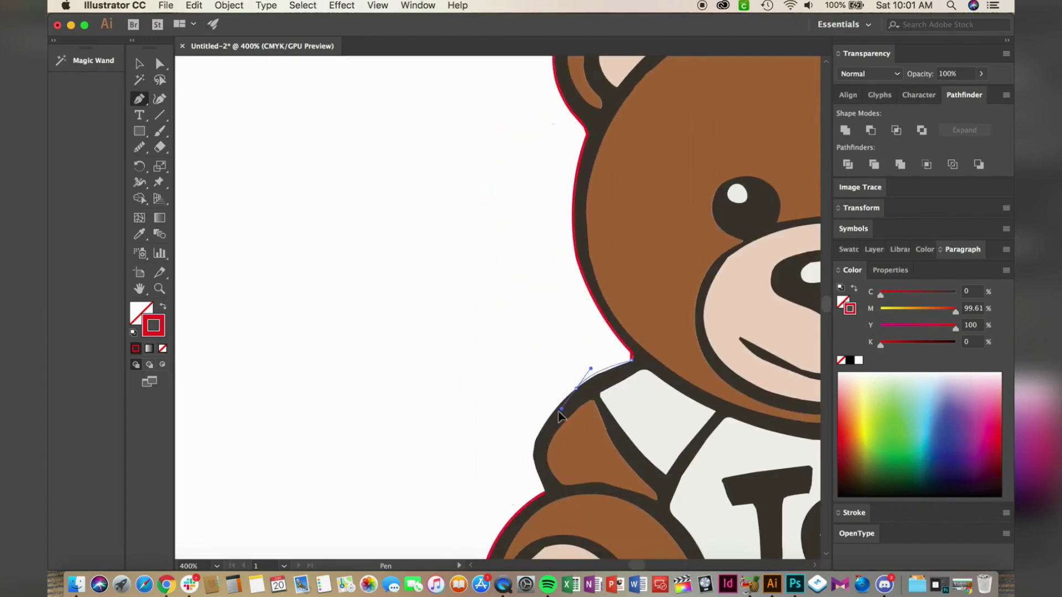
left_click(576, 389)
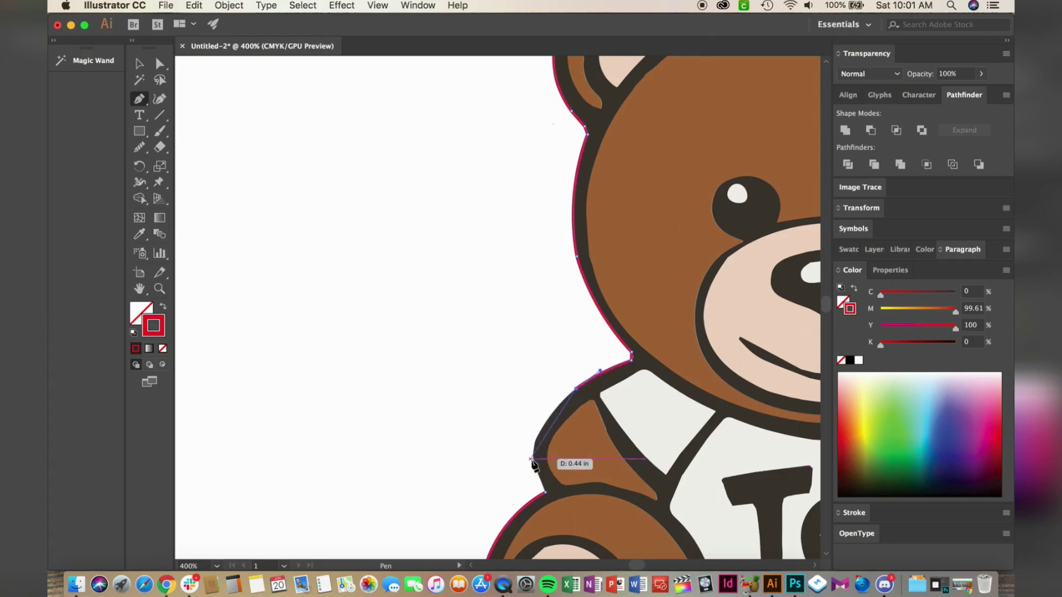
left_click_drag(533, 452, 529, 485)
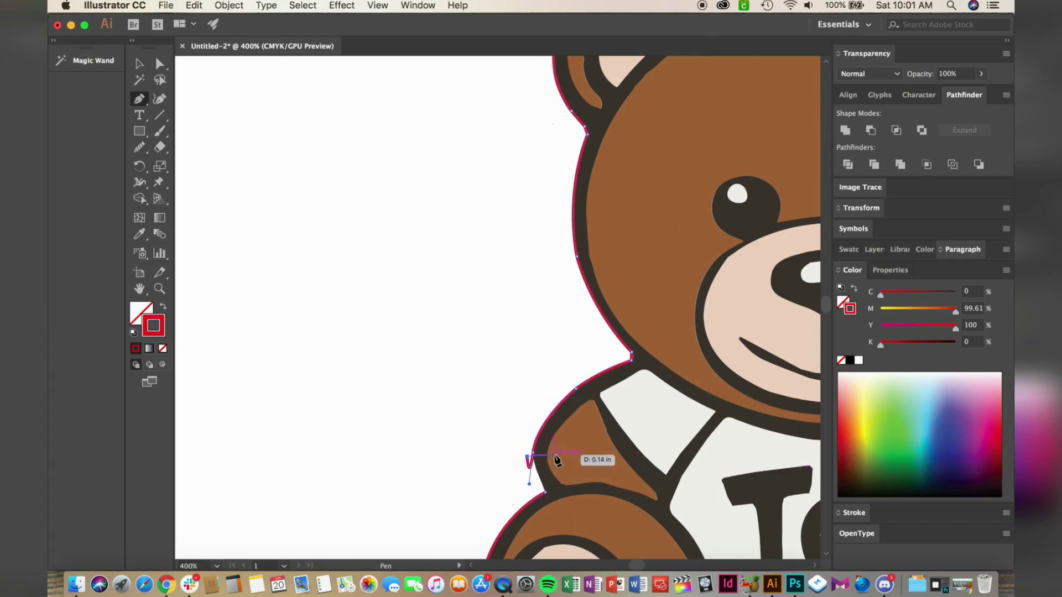
left_click(533, 453)
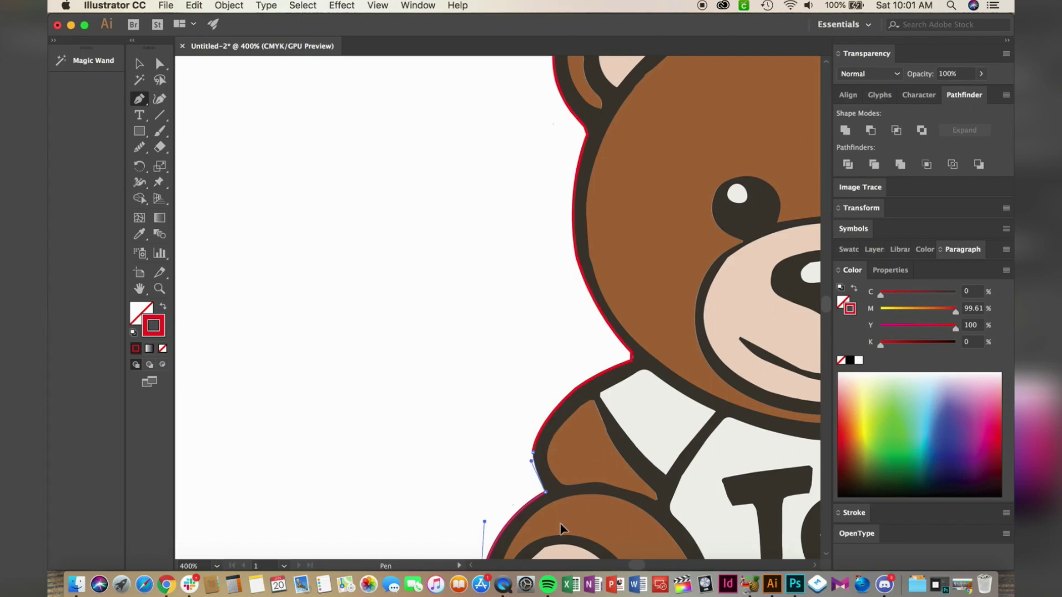
Offset the finished red contour path outward by 0.07 in with Miter joins and a miter limit of 4
left_click(139, 64)
key("super+minus")
key("super+minus")
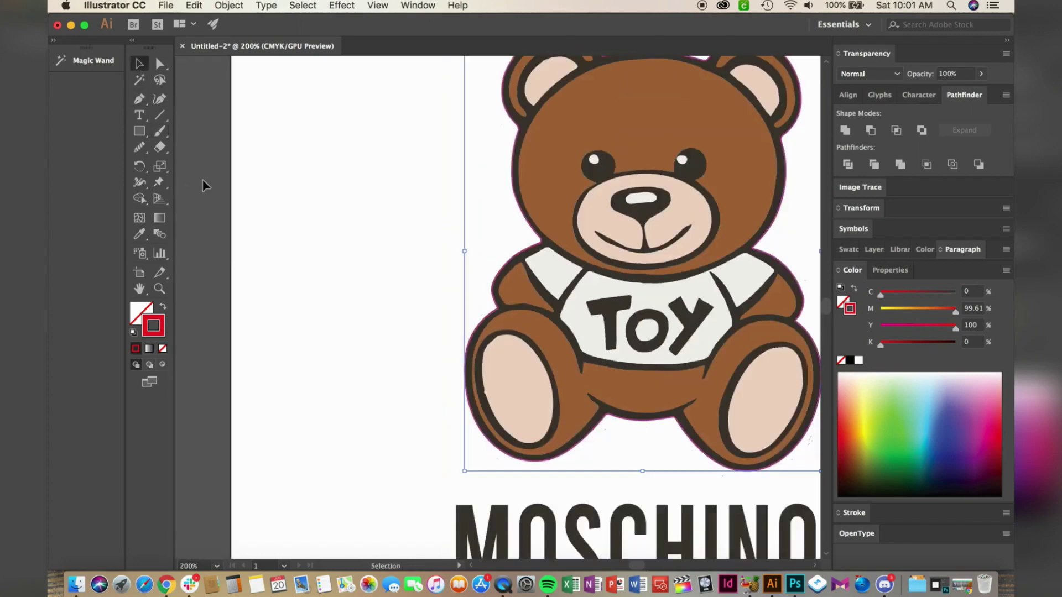
scroll(254, 196, "right", 3)
scroll(254, 195, "up", 2)
scroll(253, 196, "right", 2)
scroll(254, 195, "up", 2)
left_click(228, 5)
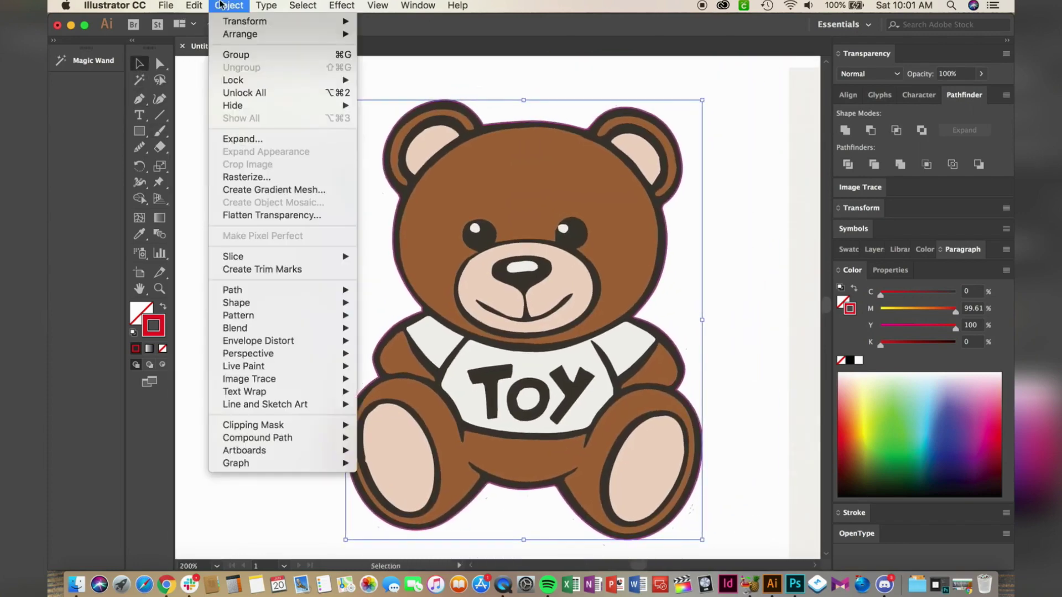
mouse_move(294, 340)
mouse_move(283, 377)
mouse_move(287, 289)
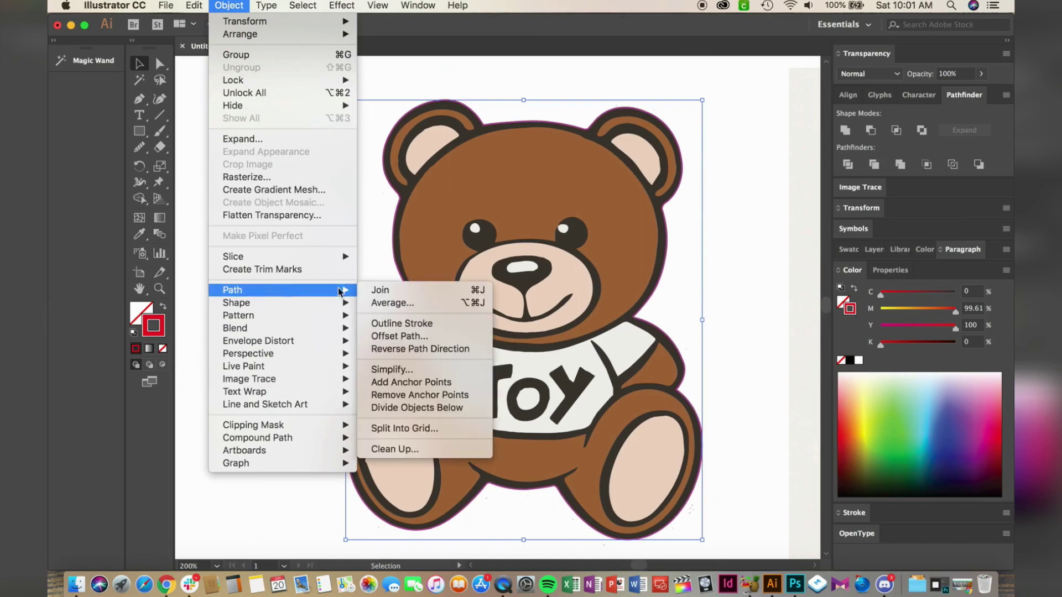
left_click(390, 339)
left_click(431, 440)
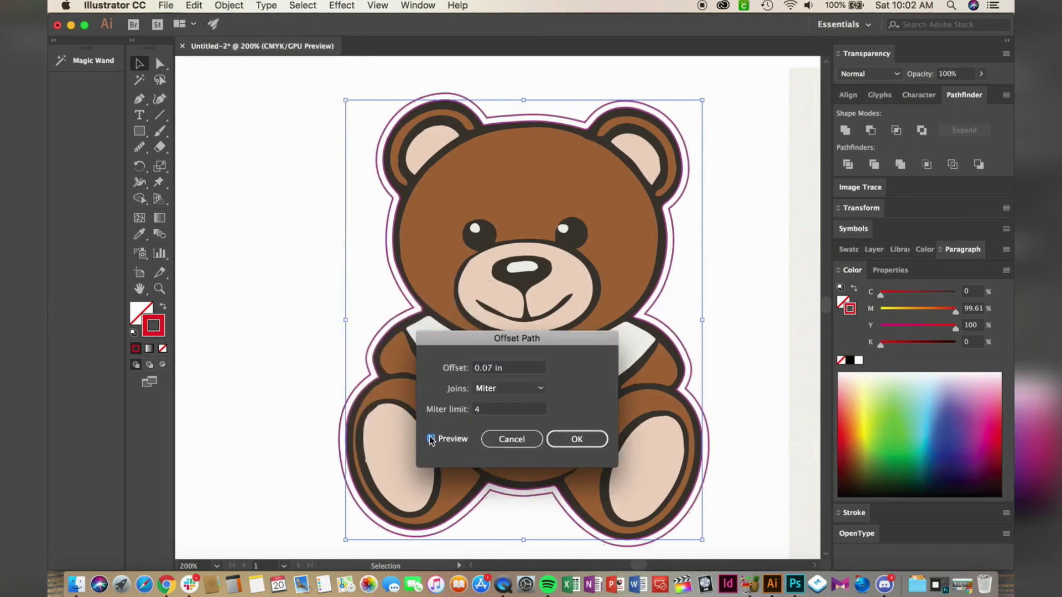
left_click(577, 439)
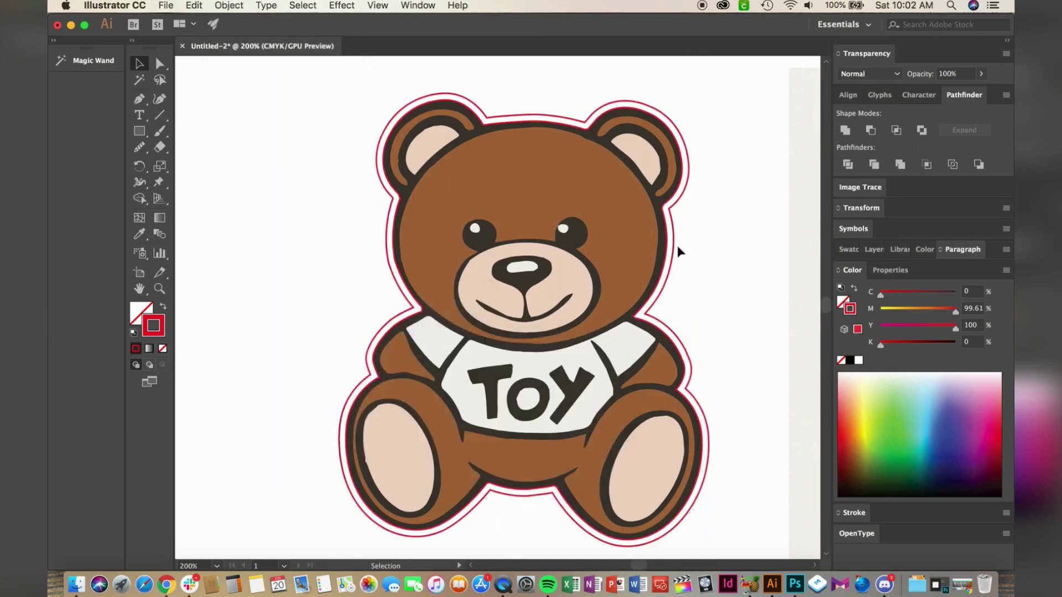
Sample the bear's dark outline color for the outer offset path and apply it as the stroke with no fill
scroll(676, 244, "right", 5)
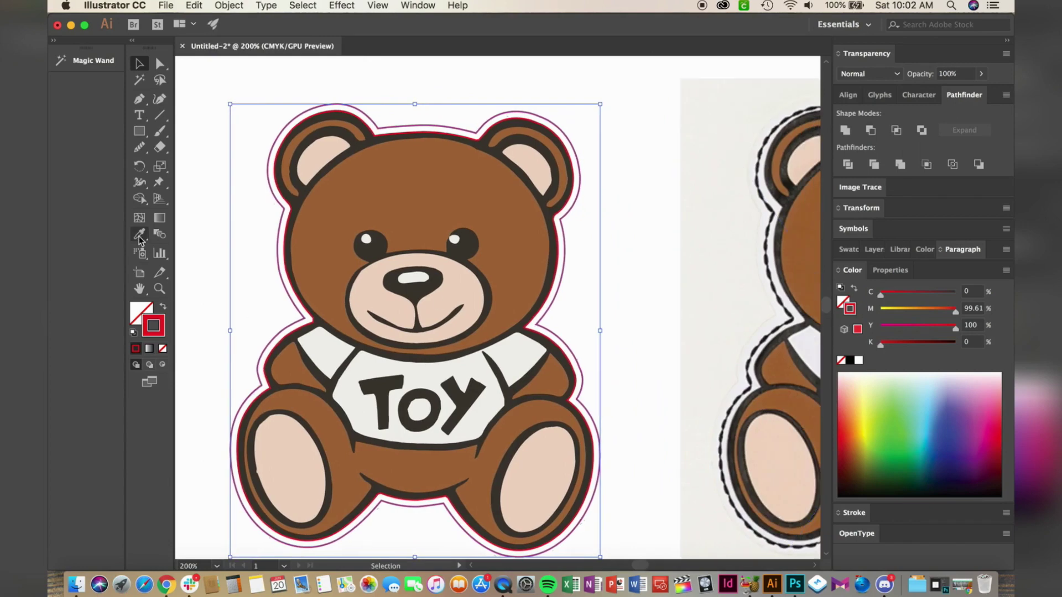
left_click(140, 235)
left_click(301, 334)
left_click(161, 307)
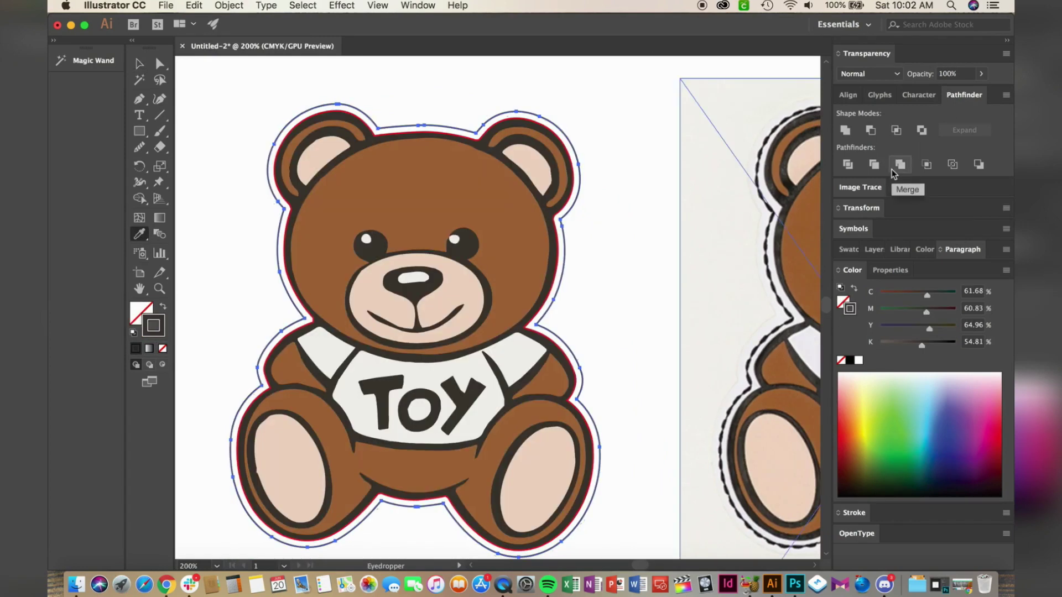
Make the outer offset path's stroke a 3 pt dashed line with round caps, an 8 pt dash and a 4 pt gap
left_click(427, 5)
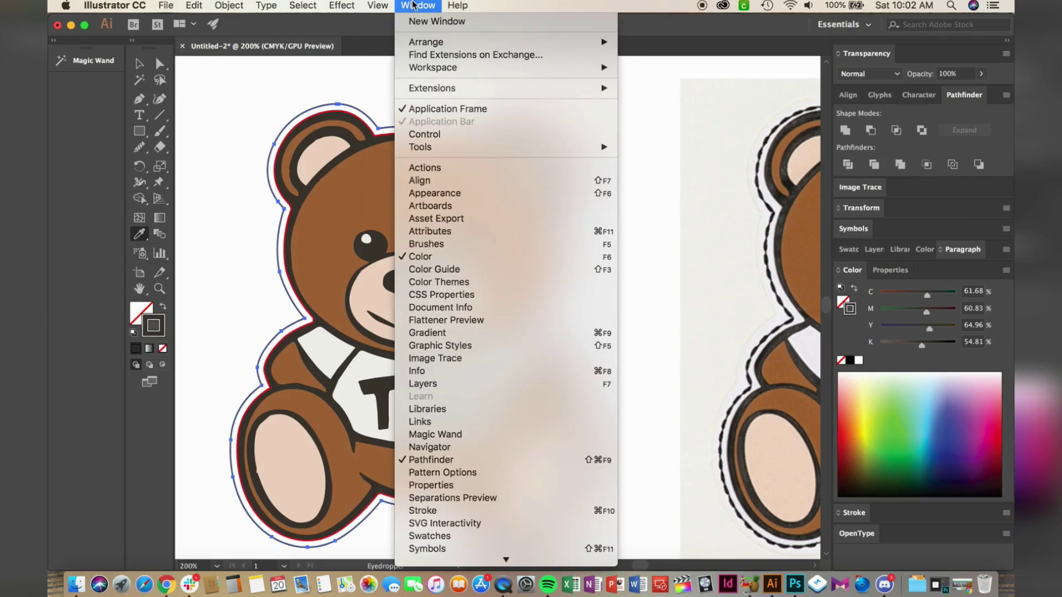
left_click(429, 515)
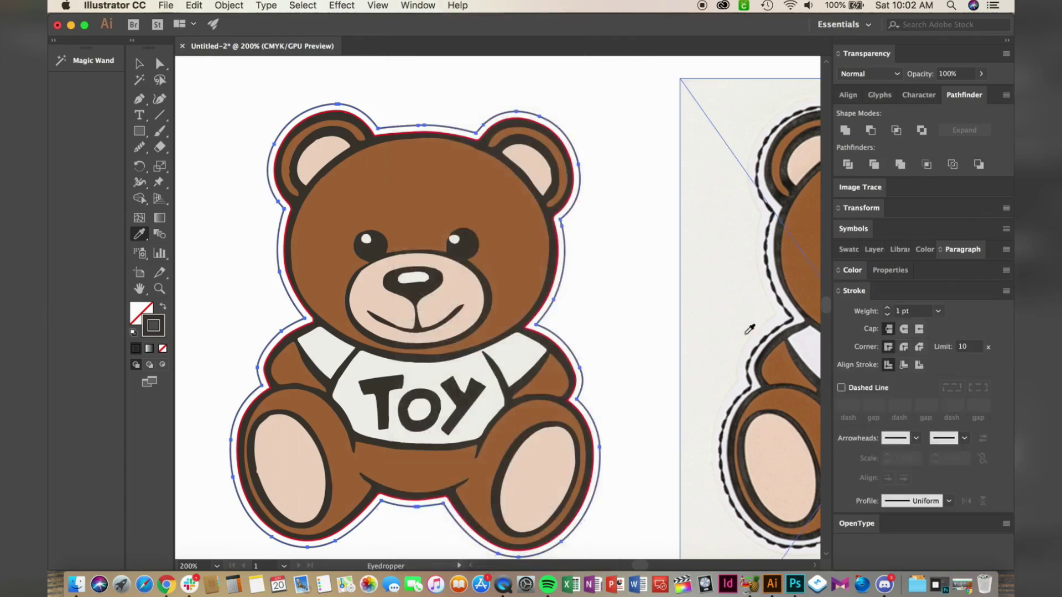
left_click(887, 309)
left_click(887, 309)
left_click(841, 388)
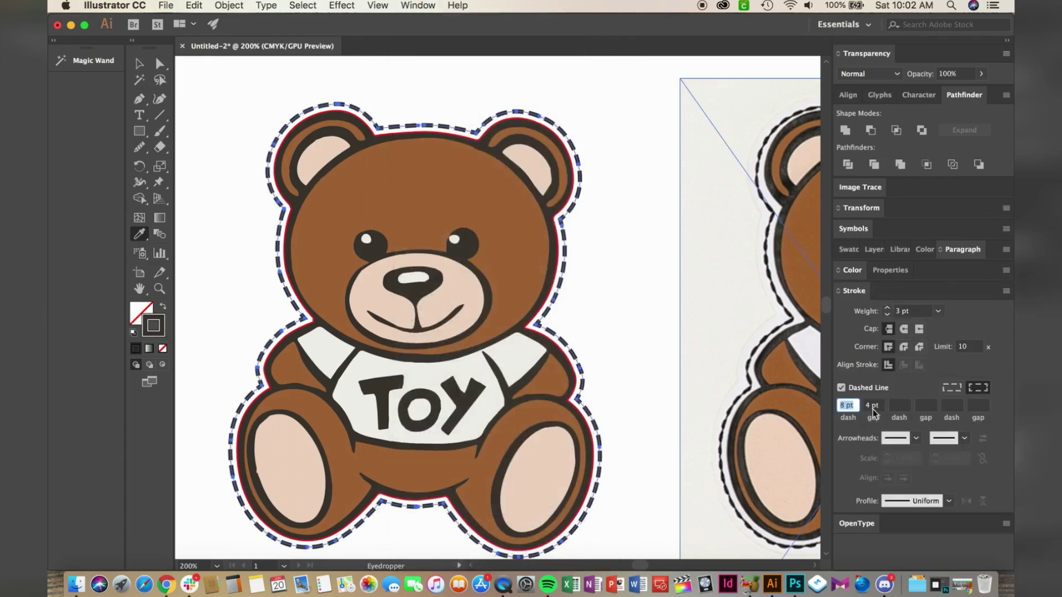
left_click(904, 328)
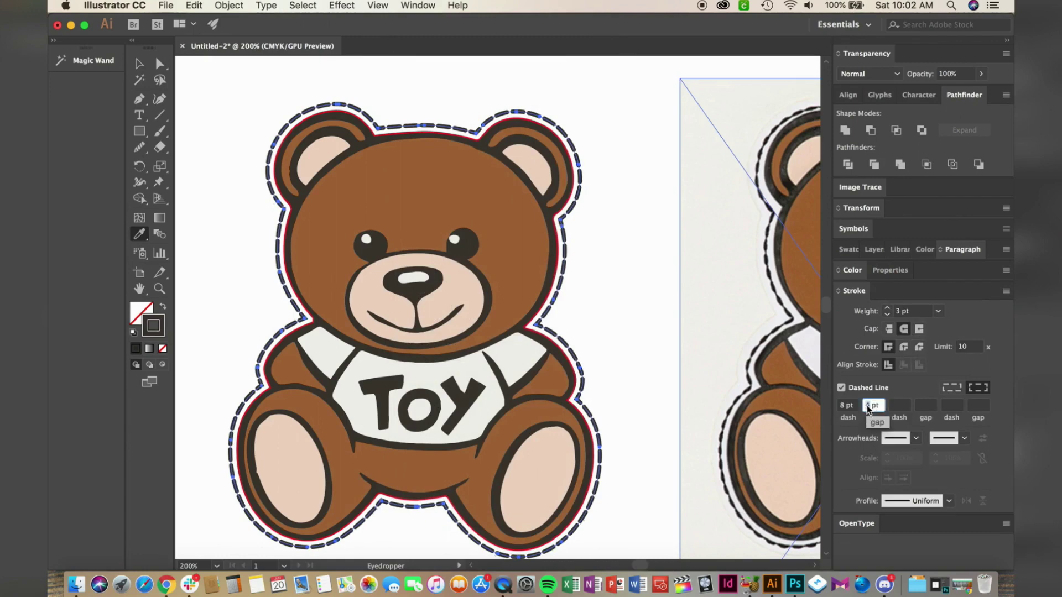
Reduce the dashed outline's stroke weight to 2.5 pt and deselect the path
left_click(887, 314)
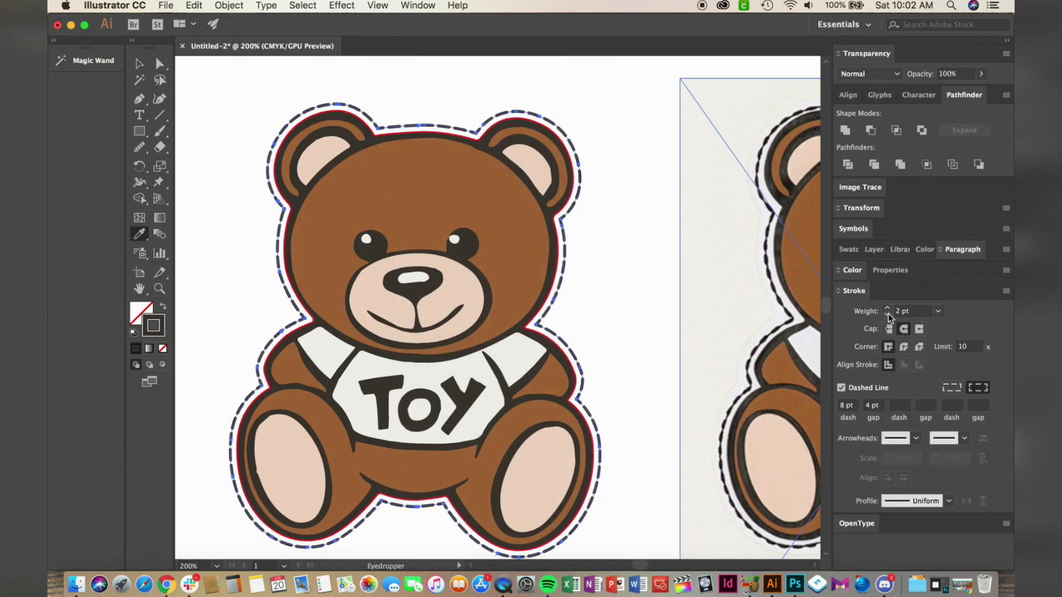
left_click(900, 311)
type(".5")
key("Return")
left_click(133, 62)
left_click(220, 140)
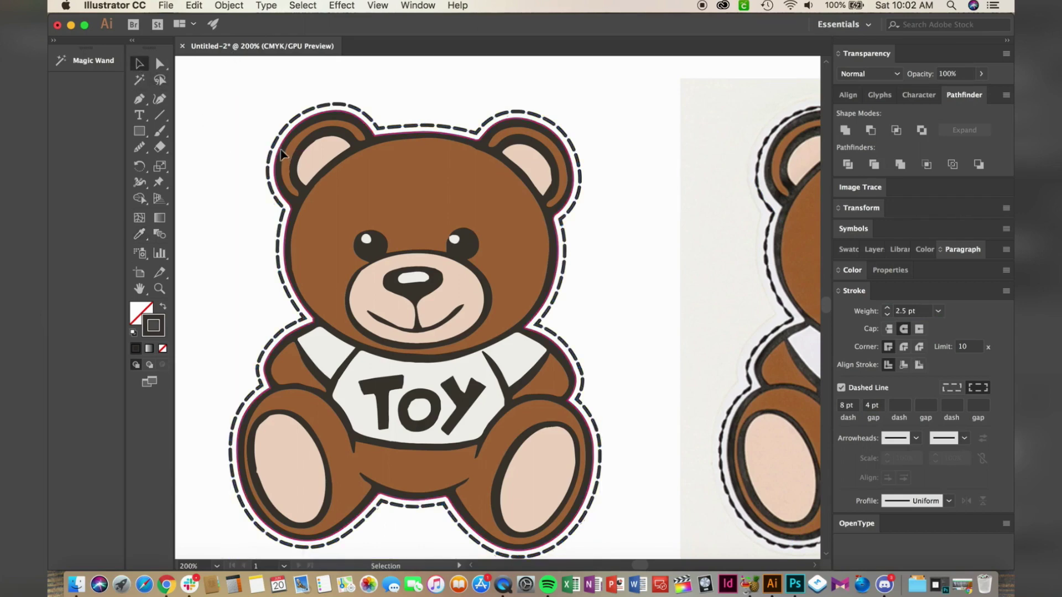
Delete the red traced contour between the bear and the dashed outline
left_click(280, 151)
key("Delete")
key("super+minus")
key("super+minus")
key("super+minus")
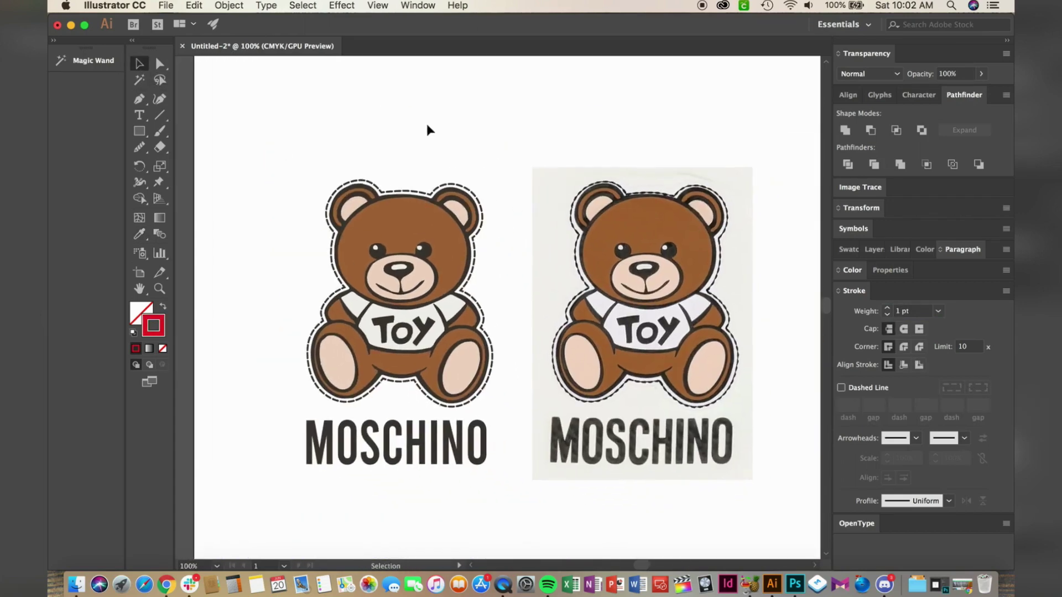
Delete the reference image beside the finished vector bear
left_click(645, 264)
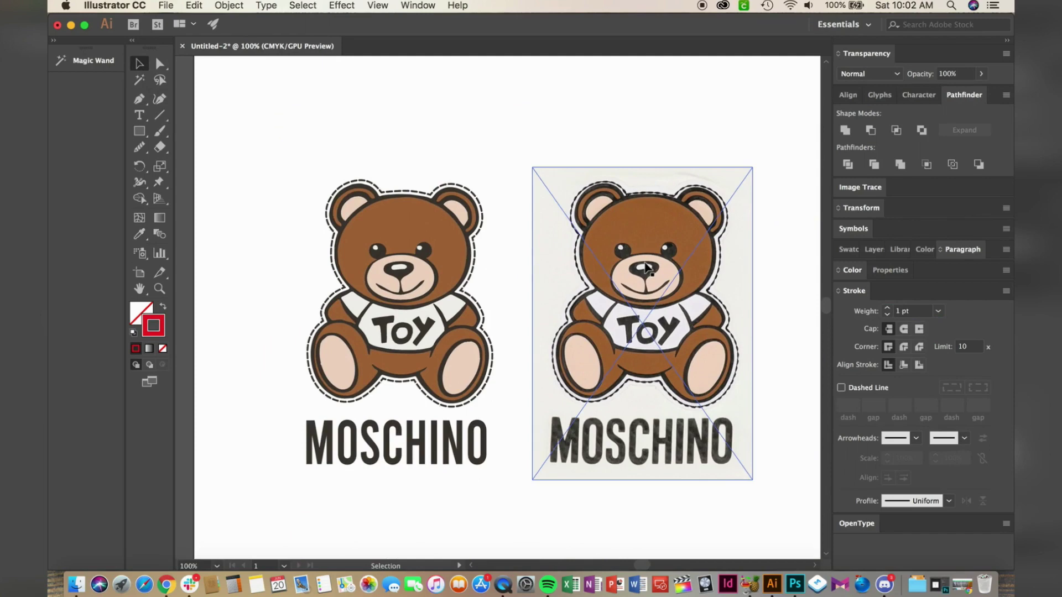
left_click(644, 265)
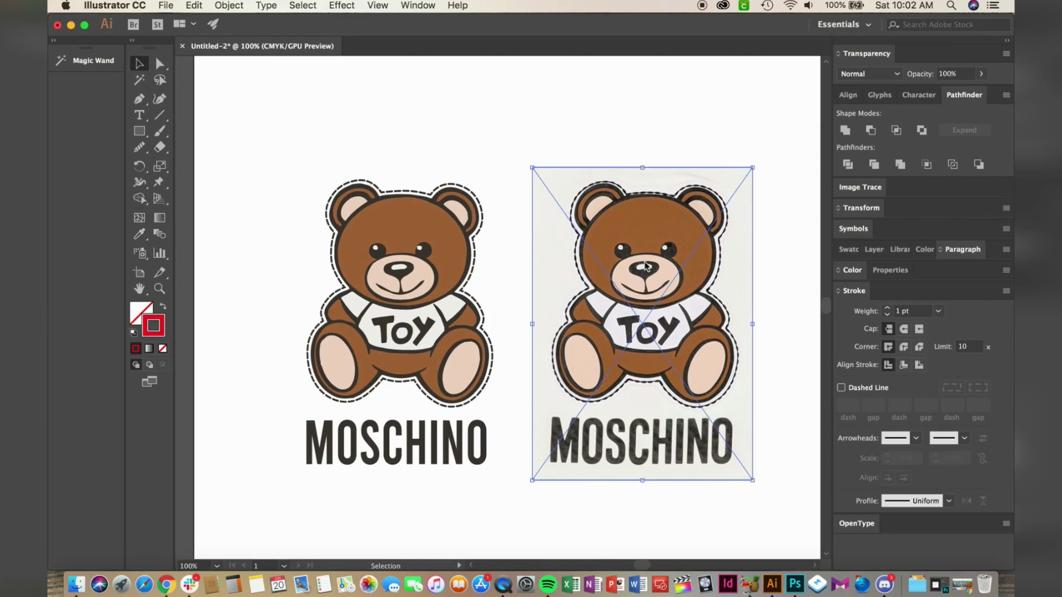
key("Delete")
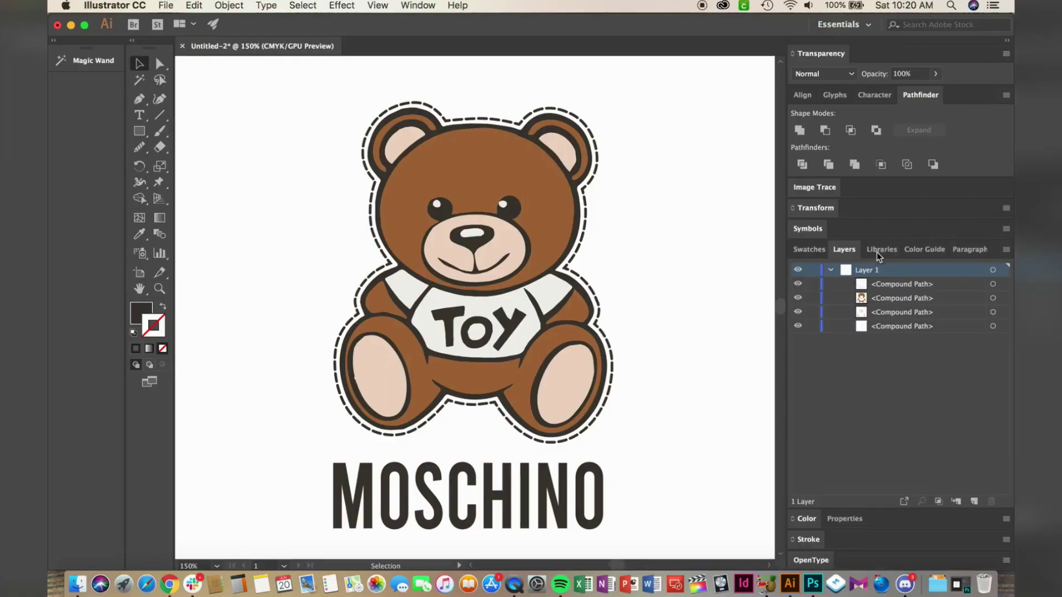
Check which artwork each compound path in Layer 1 contains by hiding and showing the paths one at a time
left_click(798, 284)
left_click(798, 284)
left_click(798, 299)
left_click(798, 298)
mouse_move(802, 299)
left_mouse_down()
mouse_move(812, 317)
mouse_move(799, 305)
left_mouse_up()
left_click(798, 299)
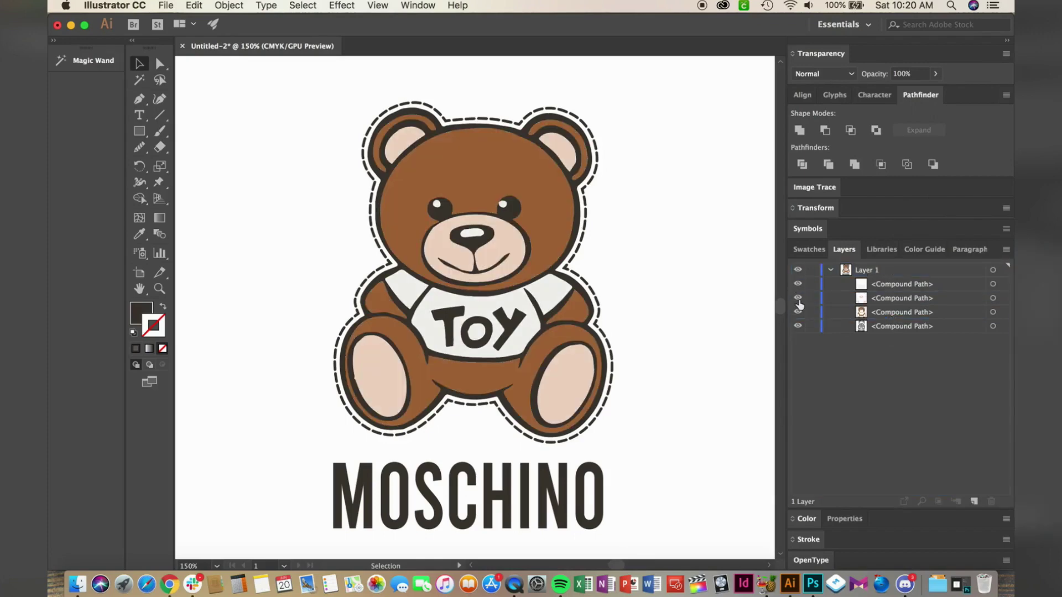
left_click(797, 326)
left_click(798, 326)
Save the design to the Desktop as Moschino-Bear-Design in SVG format, using the SVG 1.1 profile with images embedded
left_click(166, 7)
left_click(168, 6)
left_click(170, 6)
left_click(187, 118)
type("Moschino-Bear-Design")
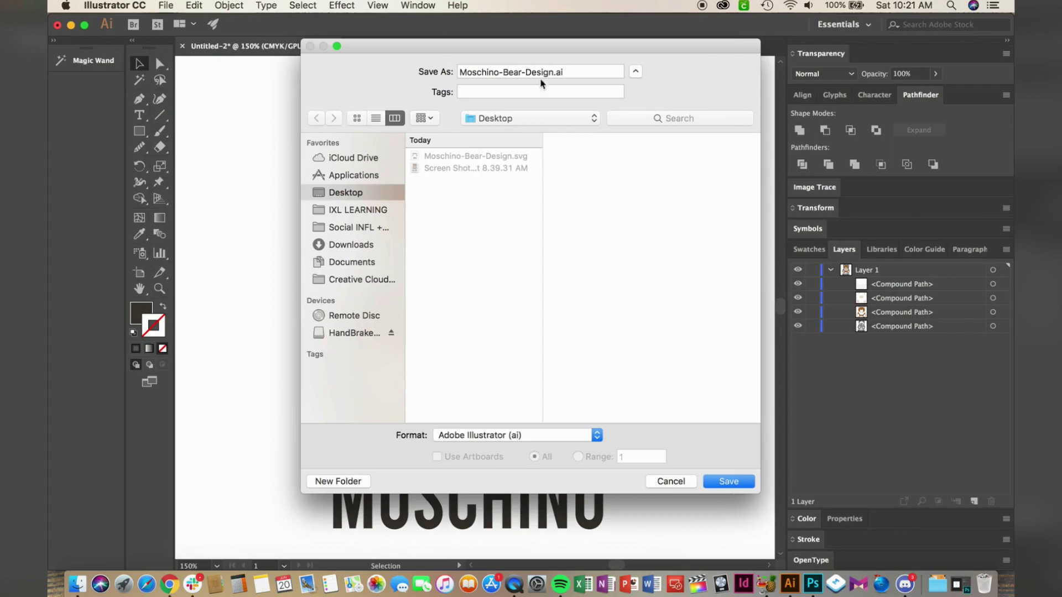
left_click(548, 435)
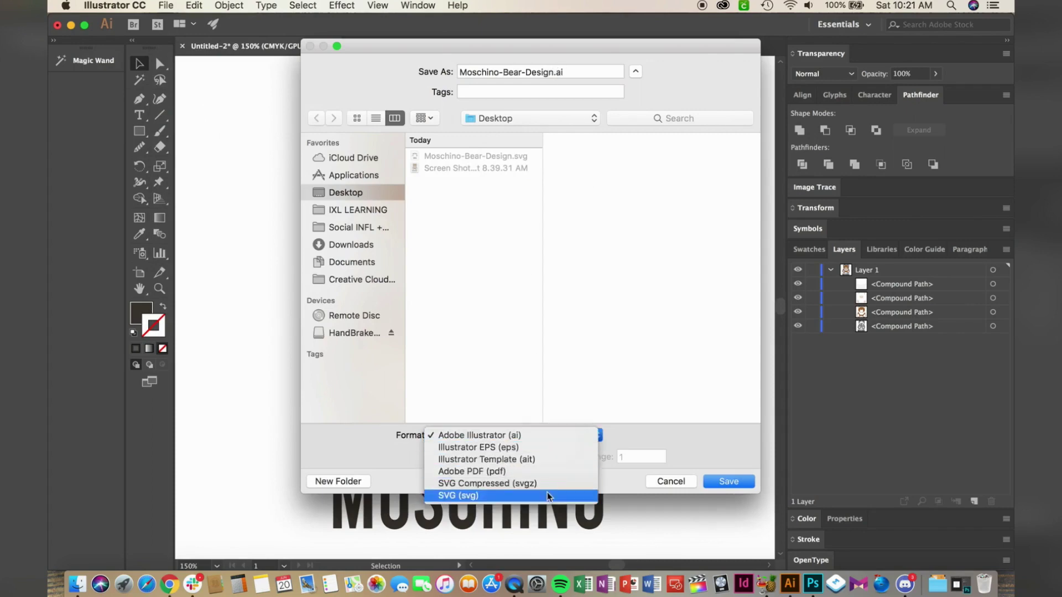
left_click(459, 488)
left_click(718, 483)
left_click(630, 133)
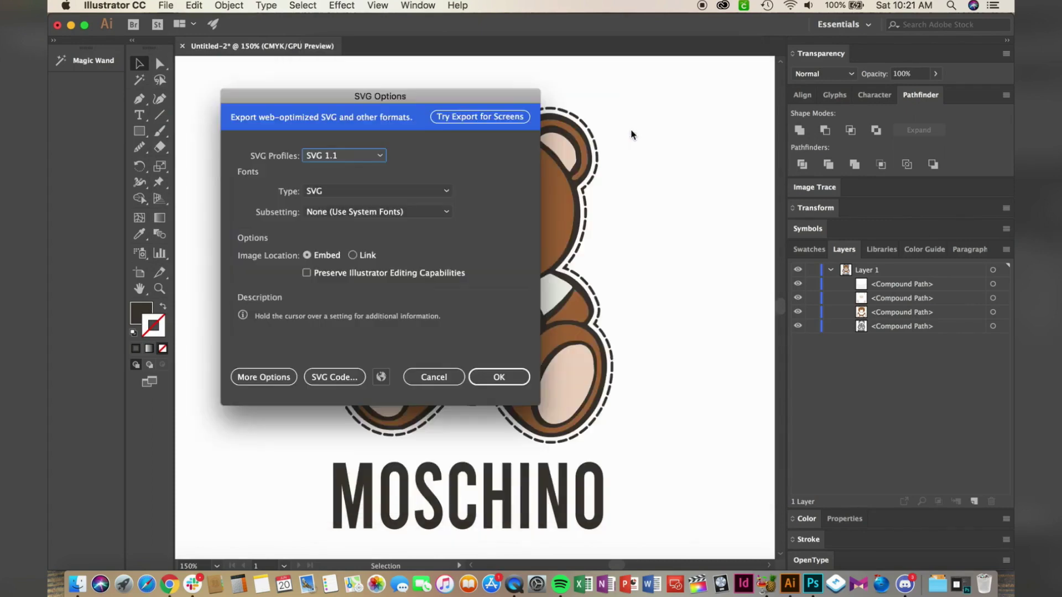
left_click(503, 380)
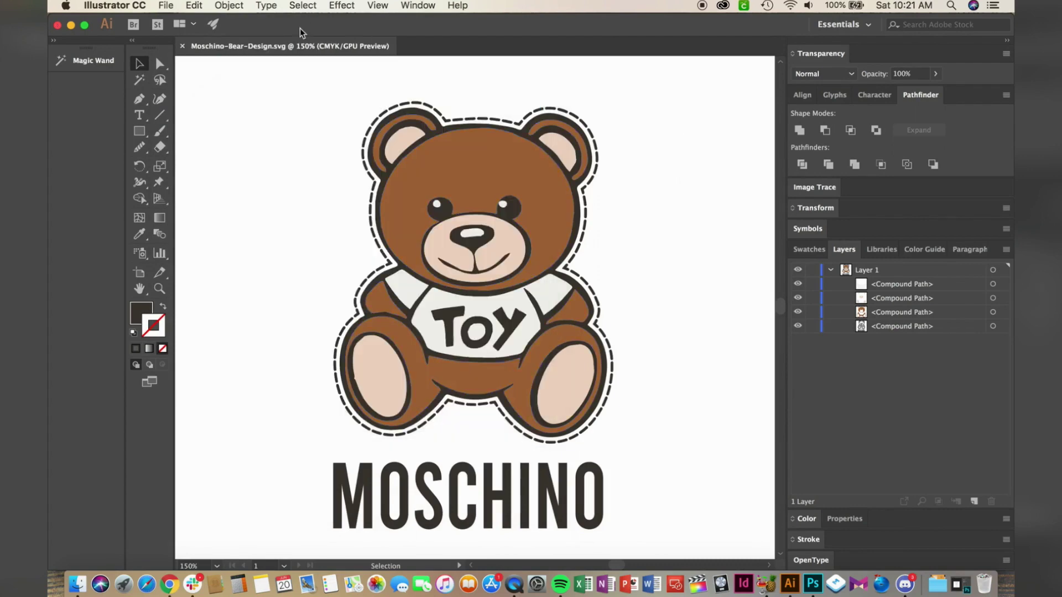
Switch to Cricut Design Space in Chrome and delete the previously uploaded Moschino-Bear-Design image
left_click(71, 25)
left_click(169, 584)
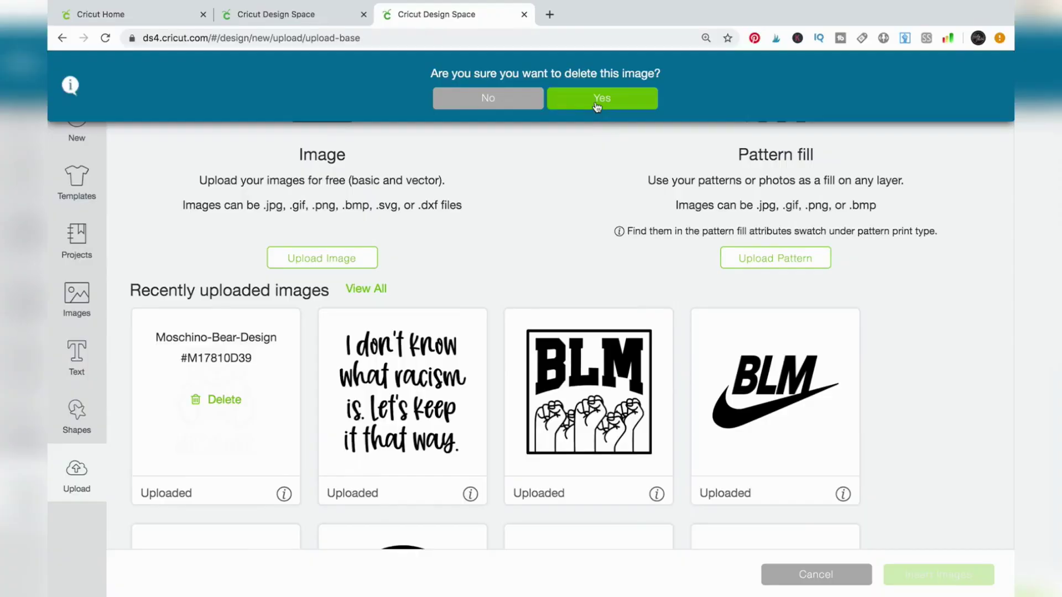
left_click(633, 97)
Upload the Moschino-Bear-Design SVG as a vector image and insert it on the canvas
left_click(325, 256)
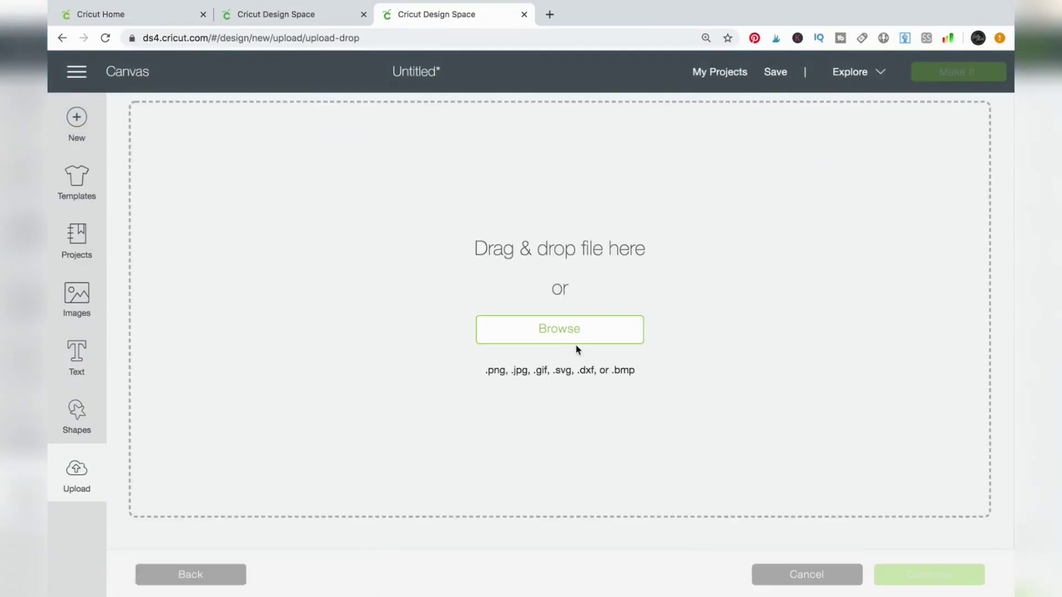
left_click(559, 329)
left_click(302, 47)
left_click(922, 284)
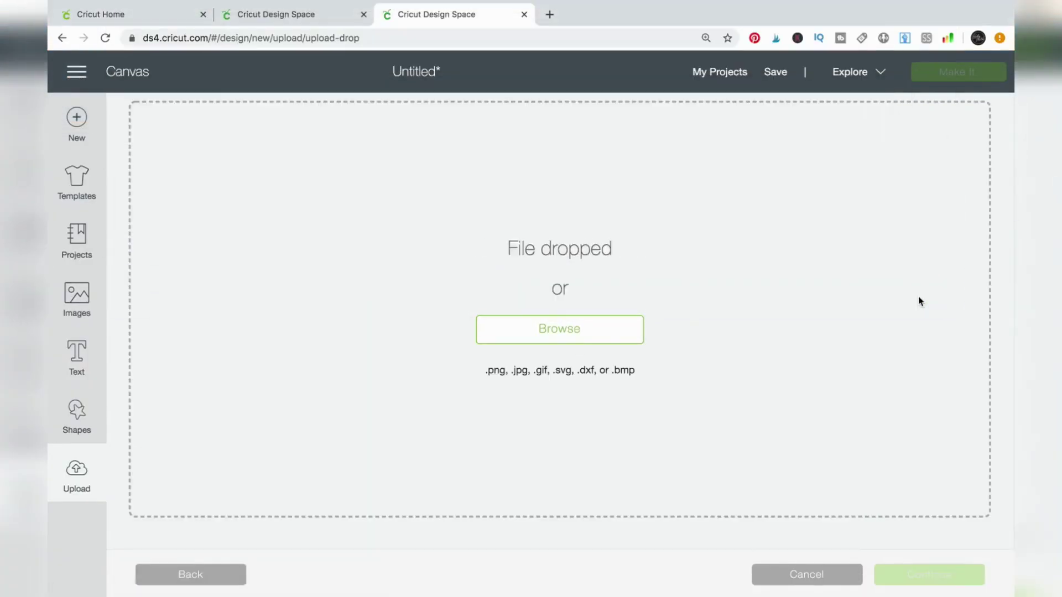
left_click(950, 572)
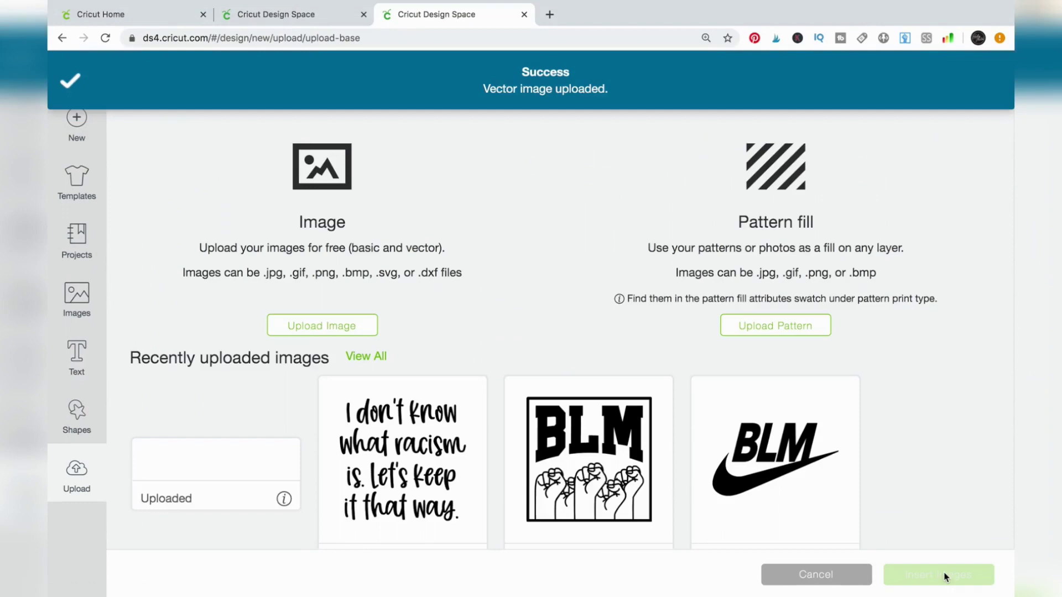
left_click(956, 585)
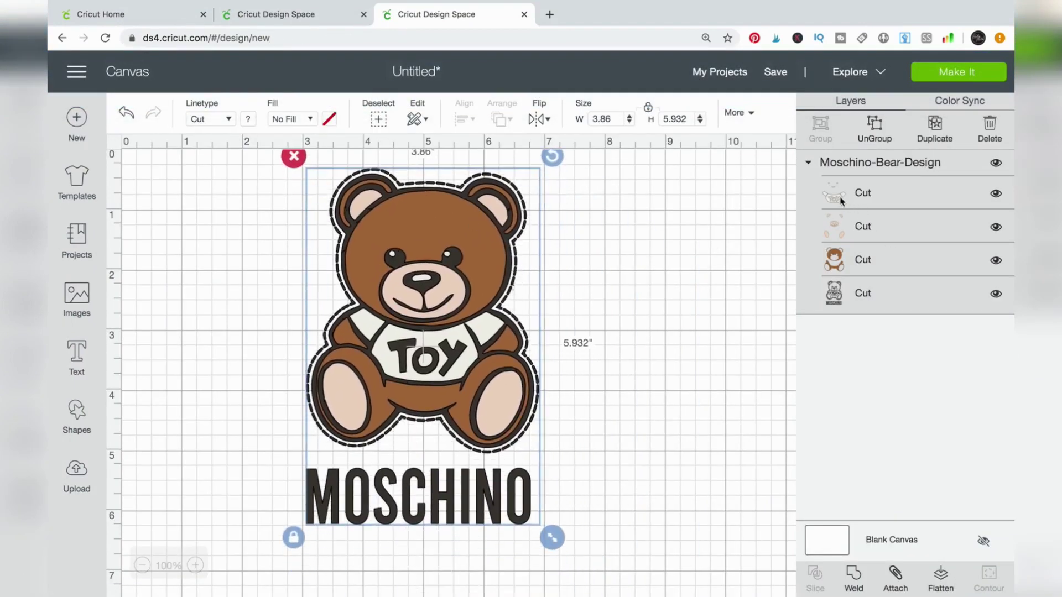
Examine the design's individual cut layers by hiding and showing them one at a time
left_click(842, 200)
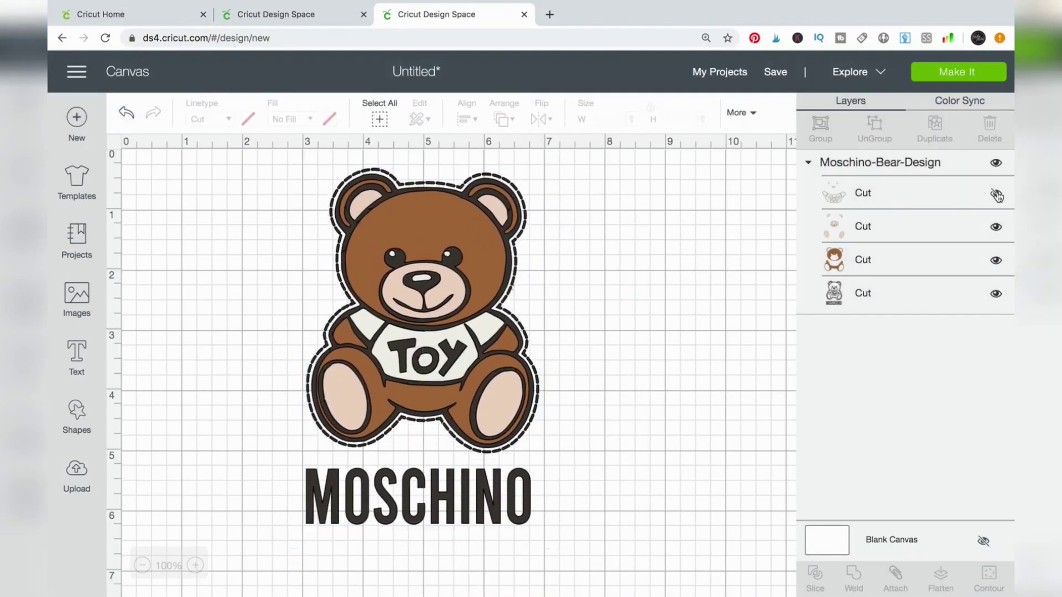
left_click(995, 227)
left_click(995, 226)
left_click(996, 261)
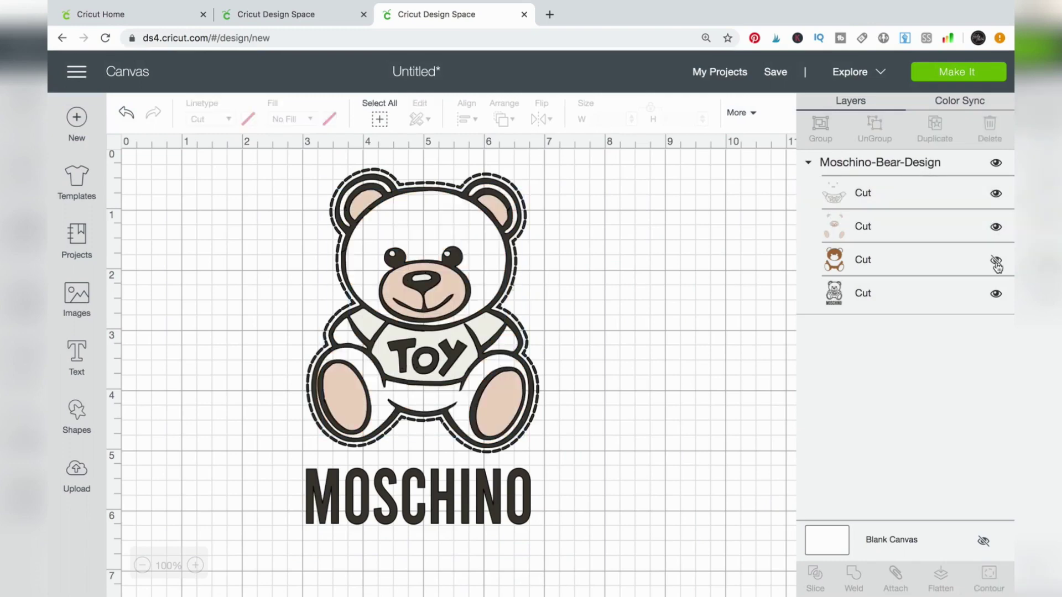
left_click(996, 261)
left_click(996, 294)
left_click(996, 294)
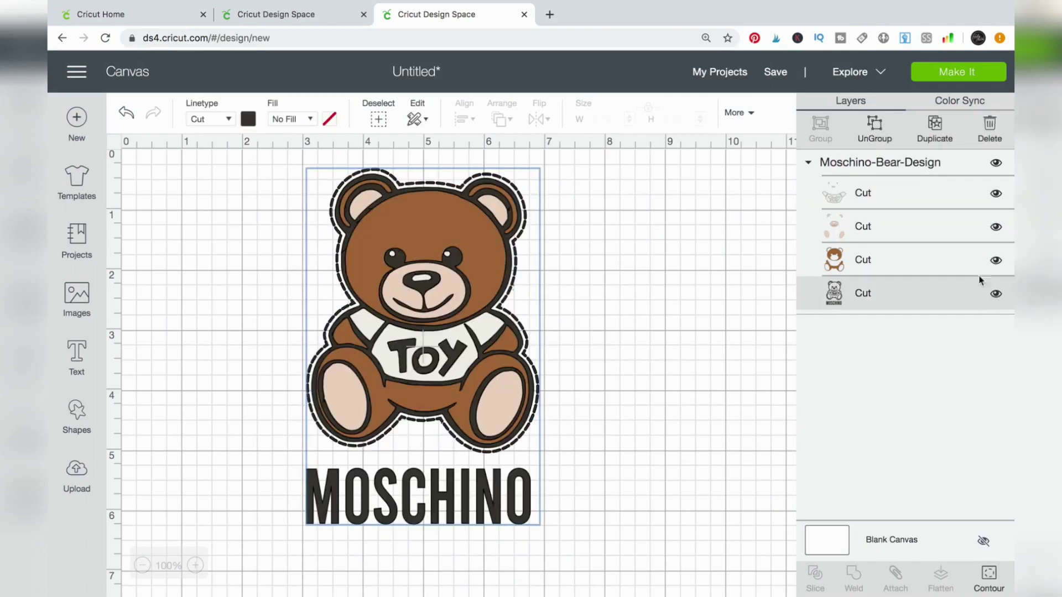
Shift the bear design slightly left on the canvas and ungroup it into separate color layers
left_click(922, 263)
left_click_drag(491, 240, 456, 230)
left_click(935, 260)
left_click(914, 260)
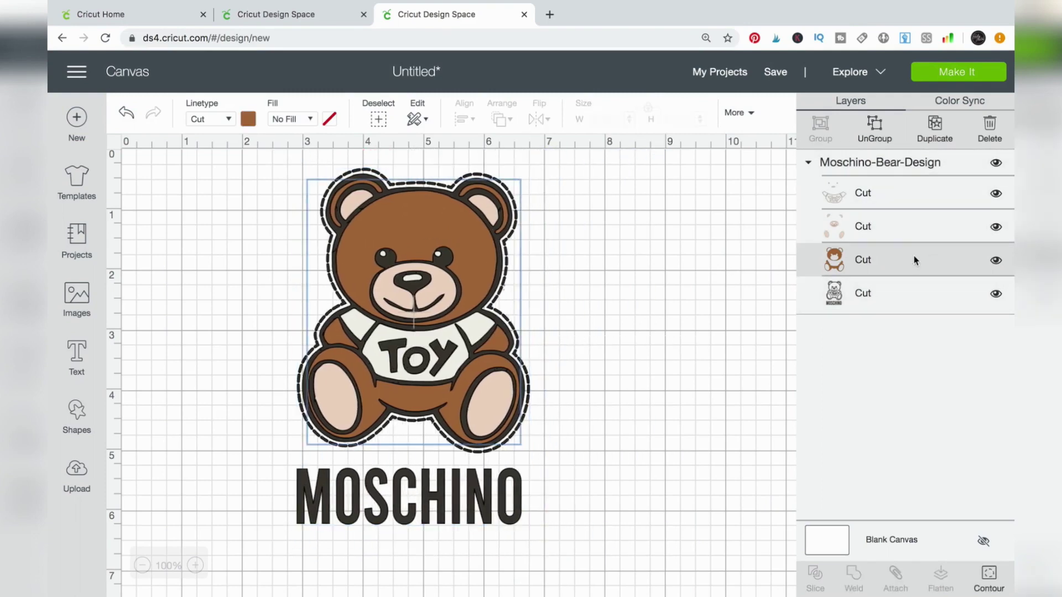
left_click(875, 130)
left_click(632, 293)
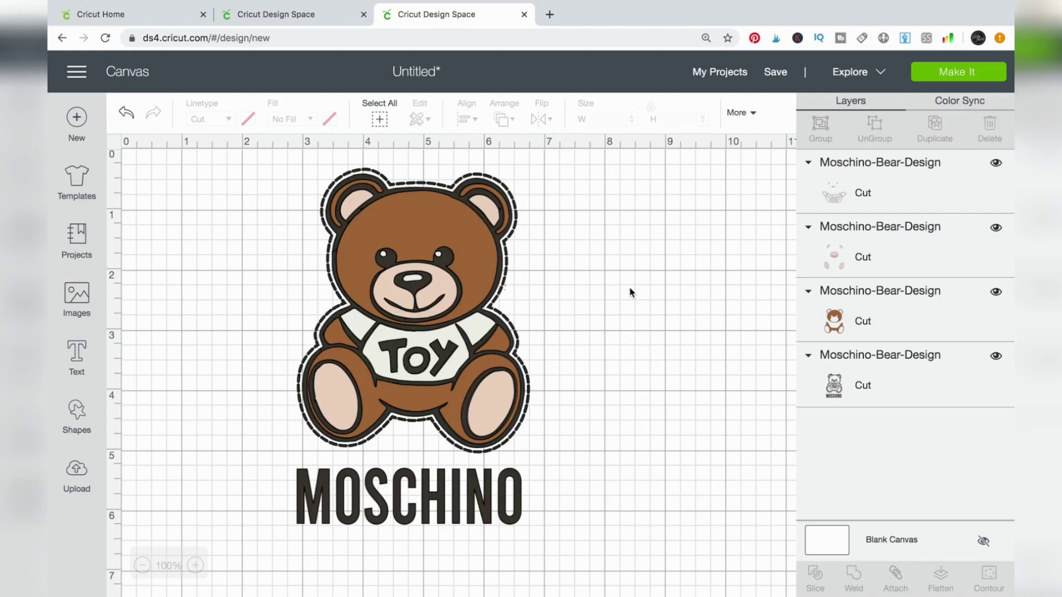
Spread the layers apart, moving the pink and off-white pieces right of the dark outline and the brown body pieces left
left_click_drag(462, 238, 674, 246)
left_click(445, 235)
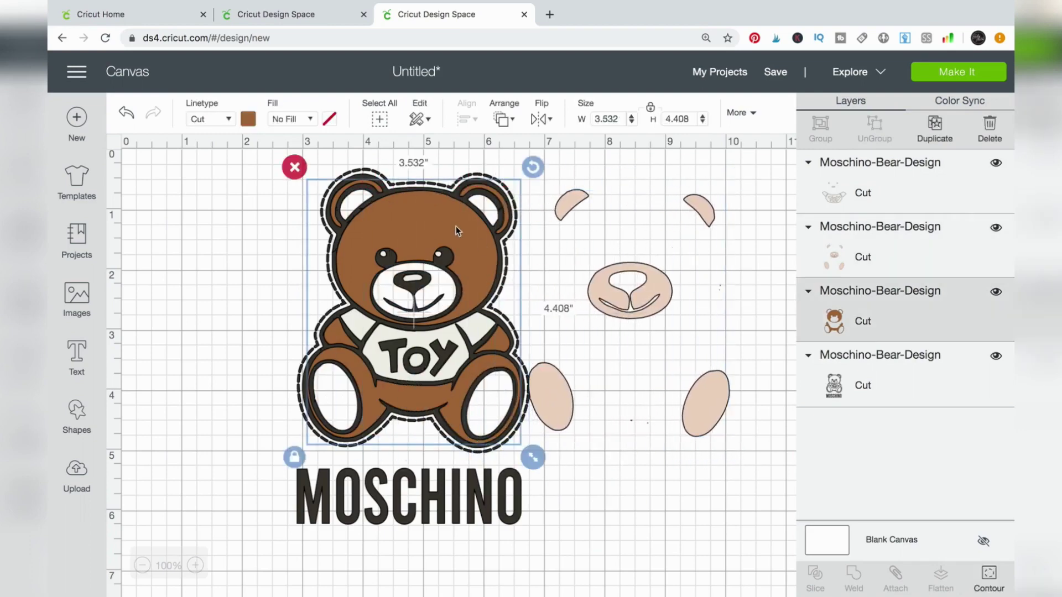
left_click_drag(445, 235, 260, 242)
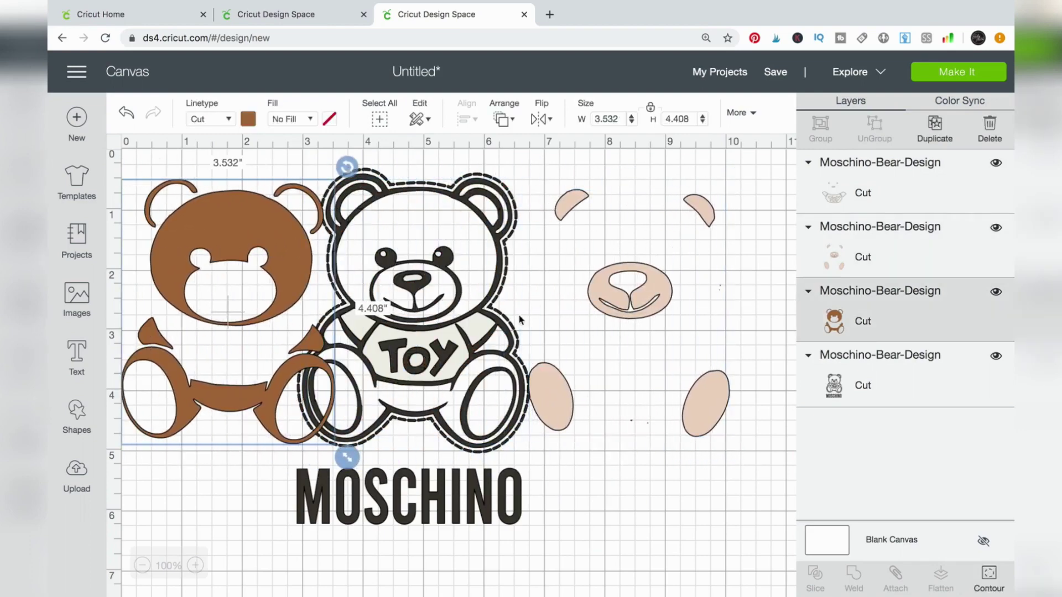
left_click(451, 339)
left_click_drag(450, 339, 752, 339)
left_click(713, 469)
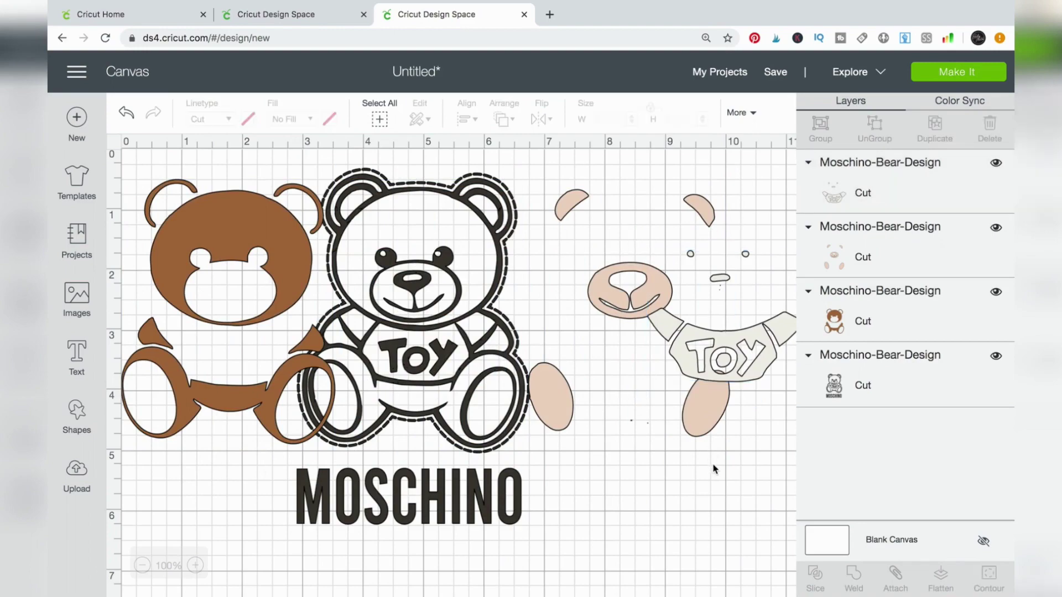